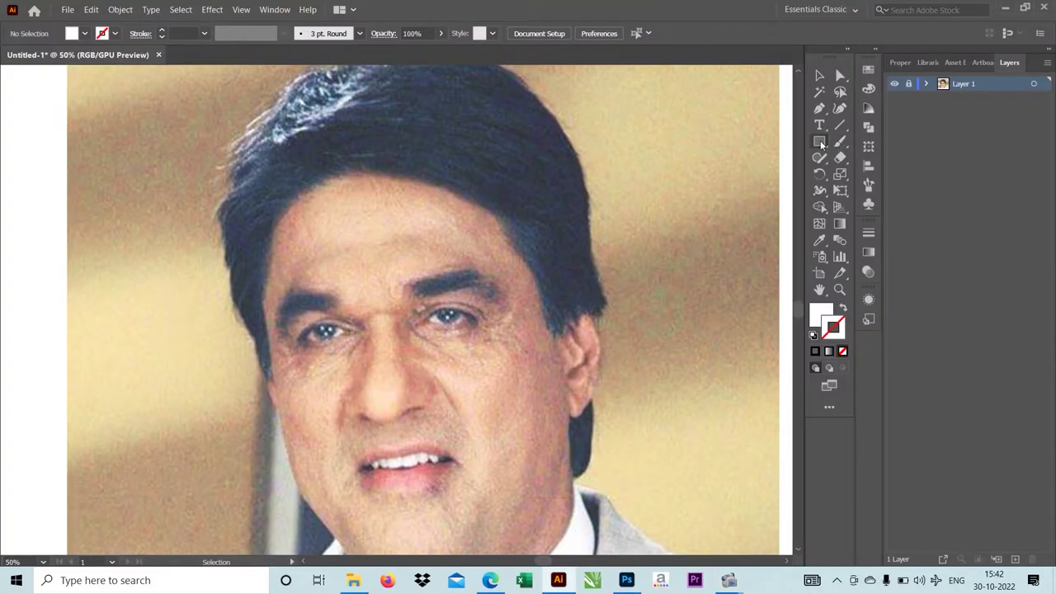
Step: Draw a very flat ellipse across the hairline and fill it solid black
left_click_drag(821, 144, 875, 172)
left_click_drag(106, 210, 695, 216)
left_click(84, 33)
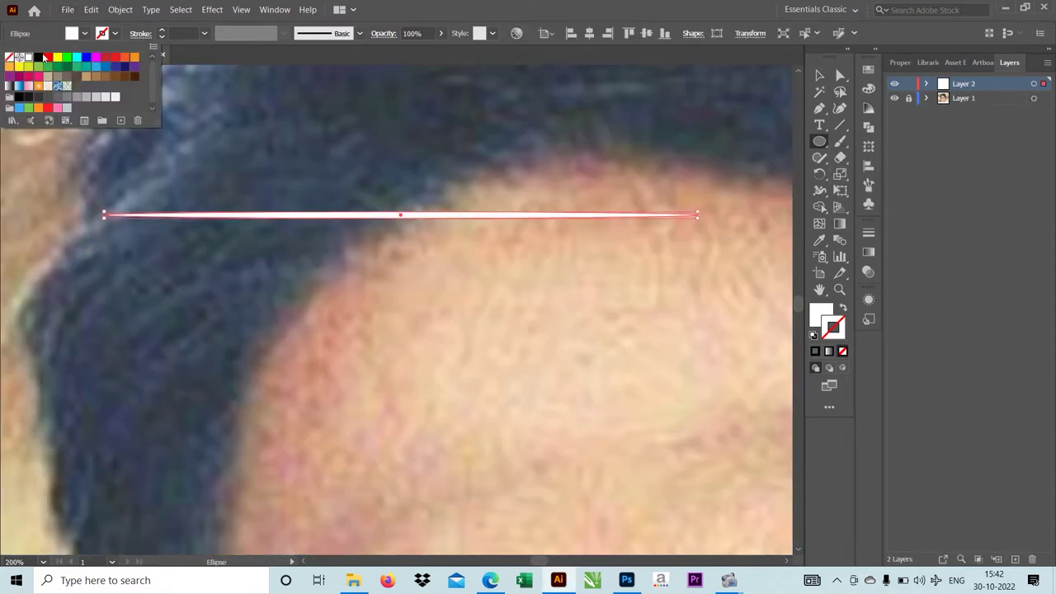
Step: Make the ellipse a new Art Brush with stretch-to-fit settings, then delete the ellipse
left_click(37, 68)
left_click(359, 33)
left_click(359, 47)
left_click(408, 50)
left_click(476, 332)
left_click(493, 384)
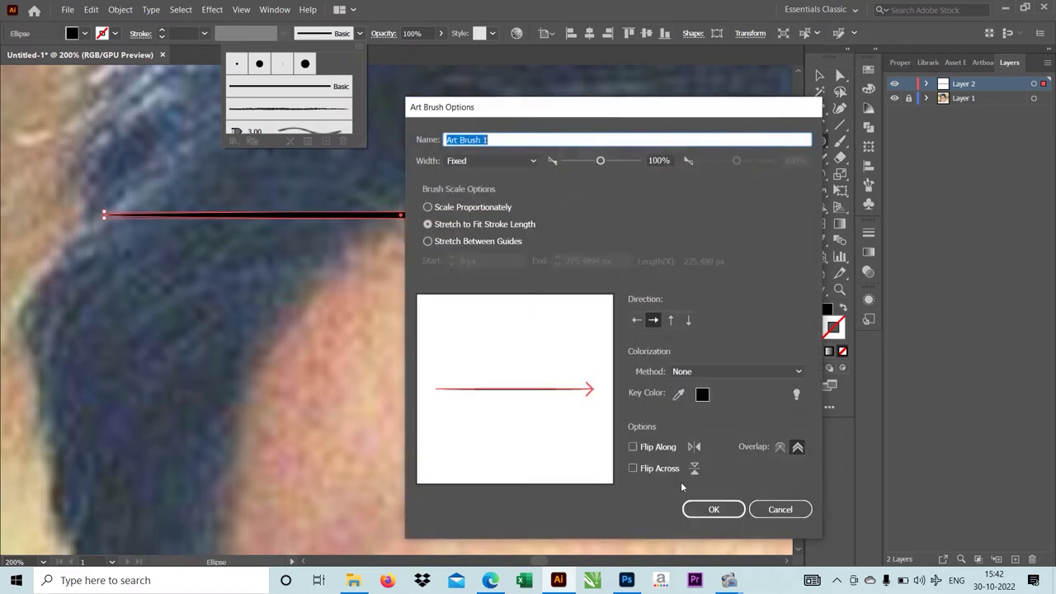
left_click(702, 509)
key("Delete")
Step: Test the new brush with Paintbrush strokes, set fill to none, and undo the tests
key("b")
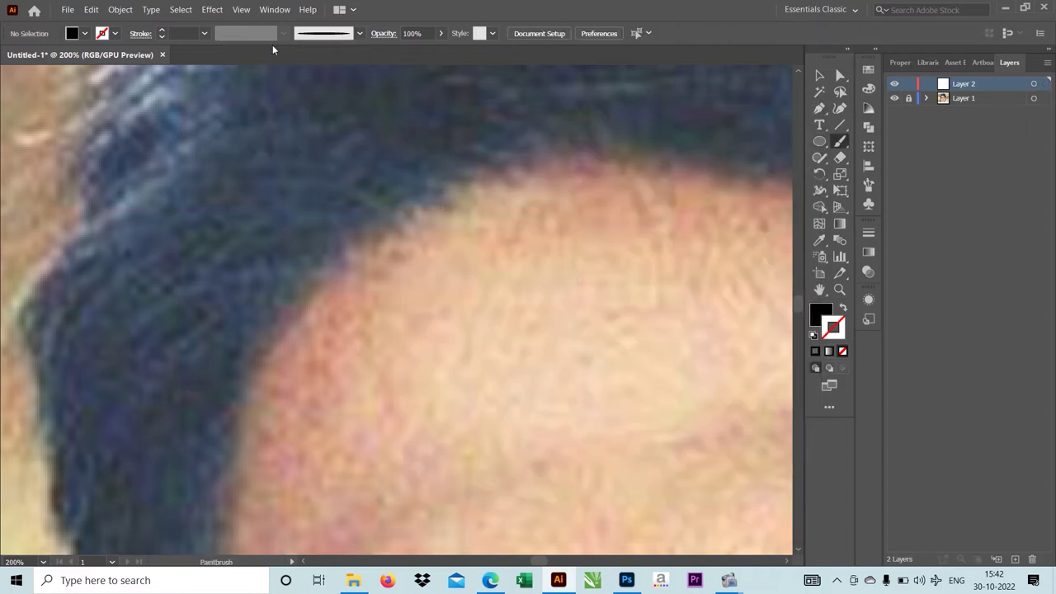
left_click_drag(544, 184, 407, 300)
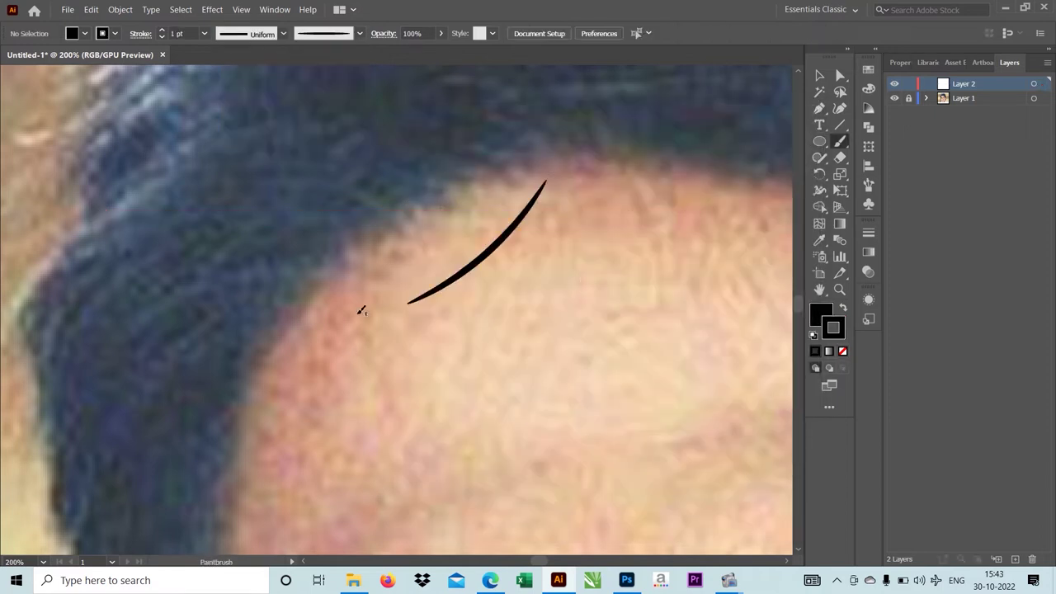
key("ctrl+z")
left_click(816, 312)
key("slash")
left_click_drag(516, 226, 408, 281)
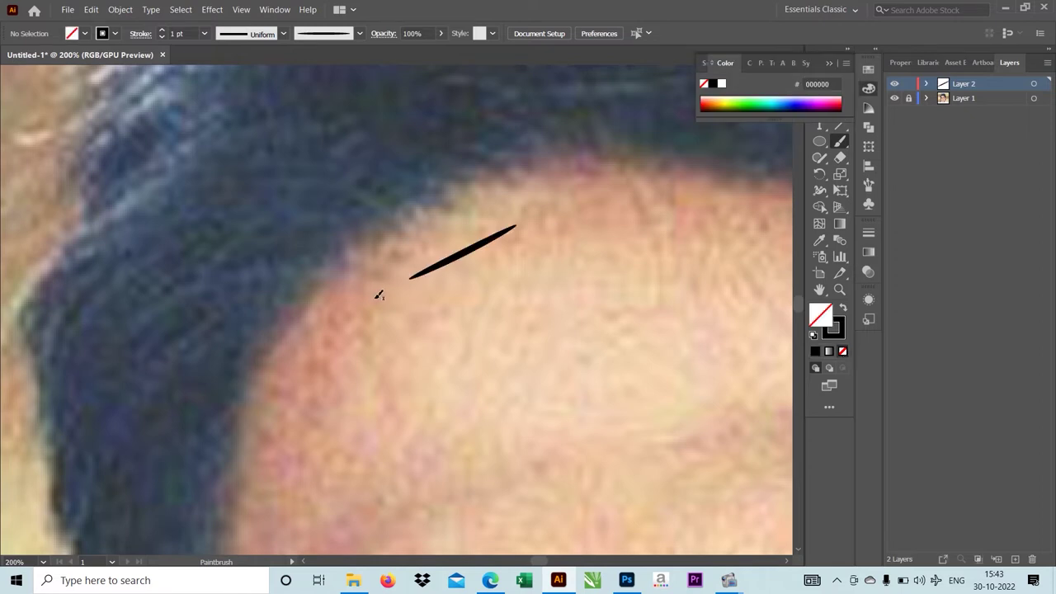
key("ctrl+z")
key("ctrl+minus")
key("ctrl+minus")
key("ctrl+minus")
key("ctrl+minus")
key("ctrl+plus")
key("ctrl+plus")
key("ctrl+plus")
key("ctrl+plus")
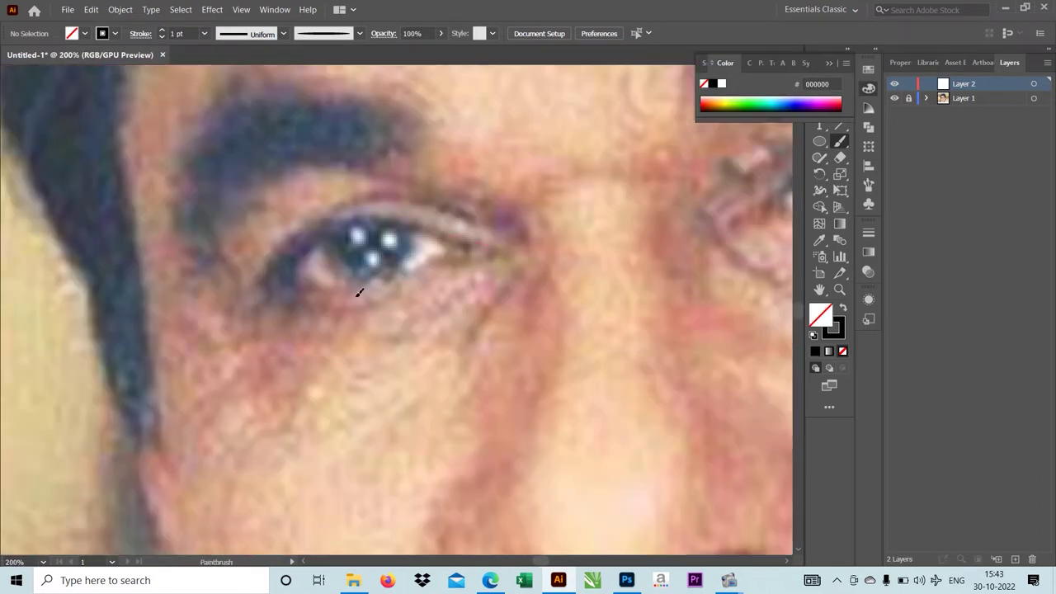
Step: Trace the lower and upper lids of the left eye
left_click_drag(240, 298, 450, 237)
key("ctrl+minus")
key("ctrl+minus")
key("ctrl+plus")
key("ctrl+plus")
key("ctrl+plus")
key("ctrl+minus")
key("ctrl+minus")
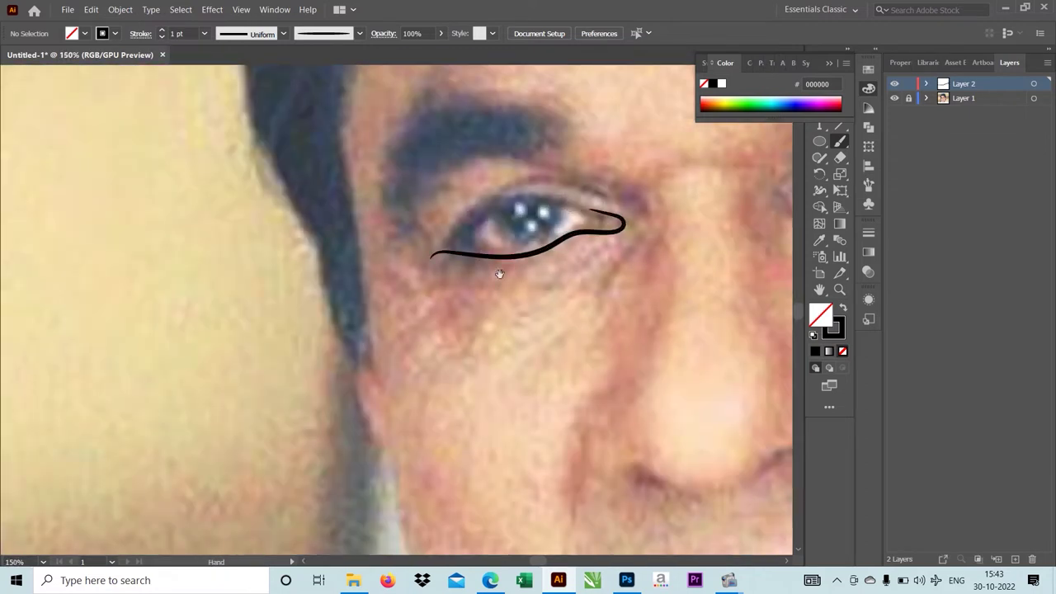
key("ctrl+plus")
scroll(510, 241, "up", 1)
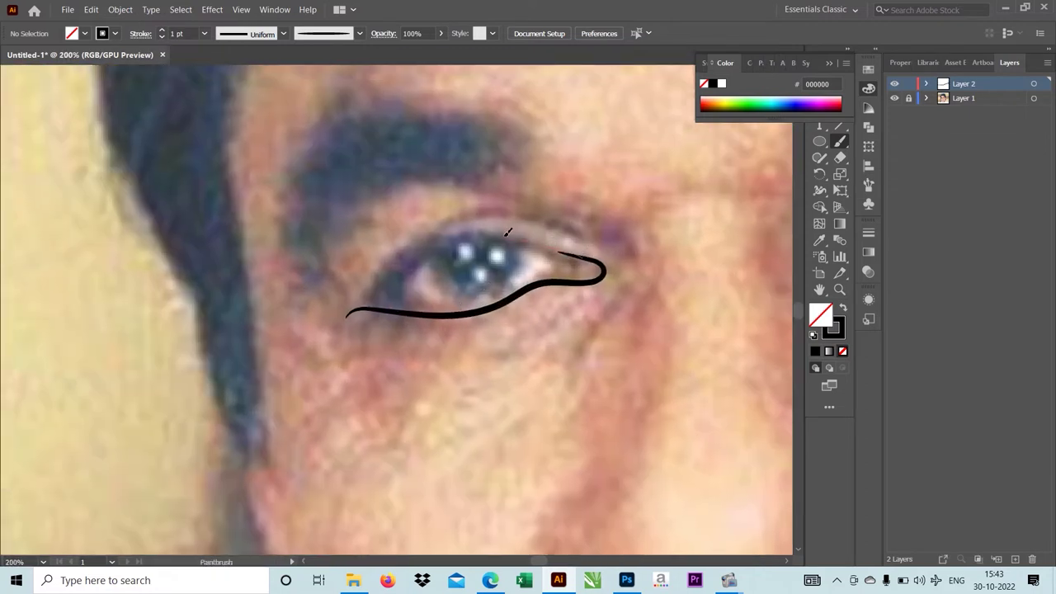
left_click_drag(354, 313, 541, 247)
key("ctrl+minus")
key("ctrl+minus")
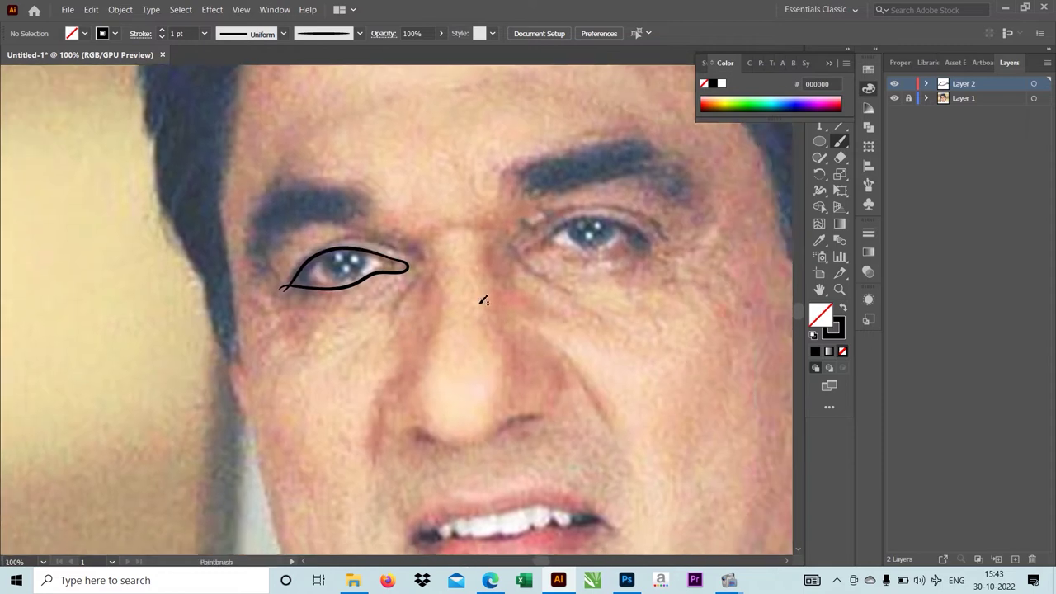
key("ctrl+plus")
key("ctrl+plus")
key("ctrl+plus")
key("ctrl+minus")
key("ctrl+minus")
Step: Trace the lower lid of the right eye
key("ctrl+plus")
scroll(388, 272, "right", 5)
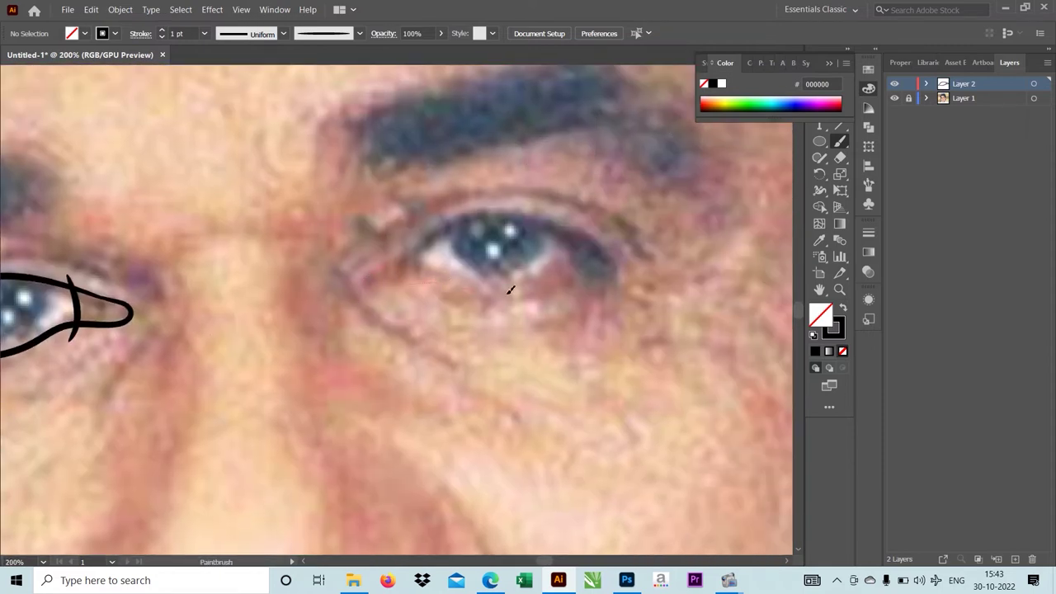
left_click_drag(620, 250, 620, 250)
key("ctrl+minus")
key("ctrl+minus")
key("ctrl+plus")
key("ctrl+plus")
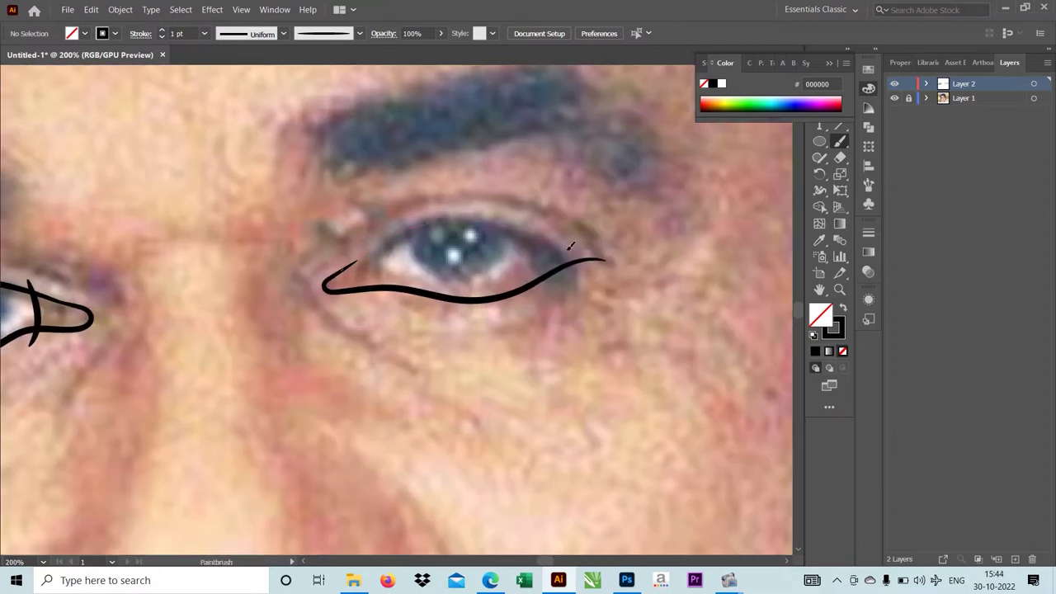
Step: Trace the right eye's upper lid and add a crease below the inner corner
left_click_drag(570, 246, 609, 255)
key("ctrl+minus")
key("ctrl+minus")
key("ctrl+plus")
key("ctrl+plus")
key("ctrl+plus")
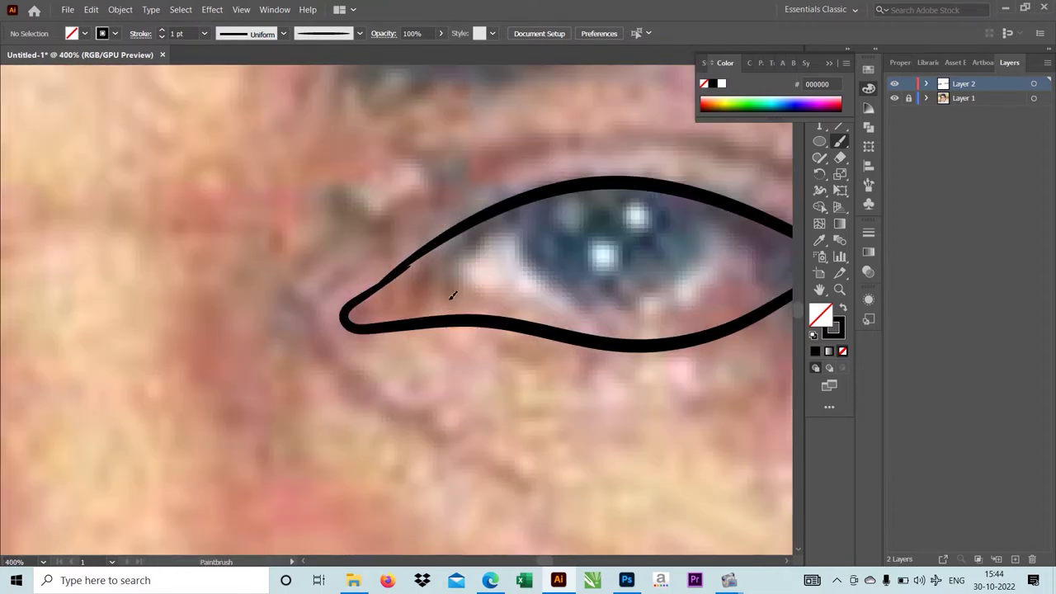
key("ctrl+minus")
key("ctrl+minus")
key("ctrl+minus")
key("ctrl+plus")
key("ctrl+minus")
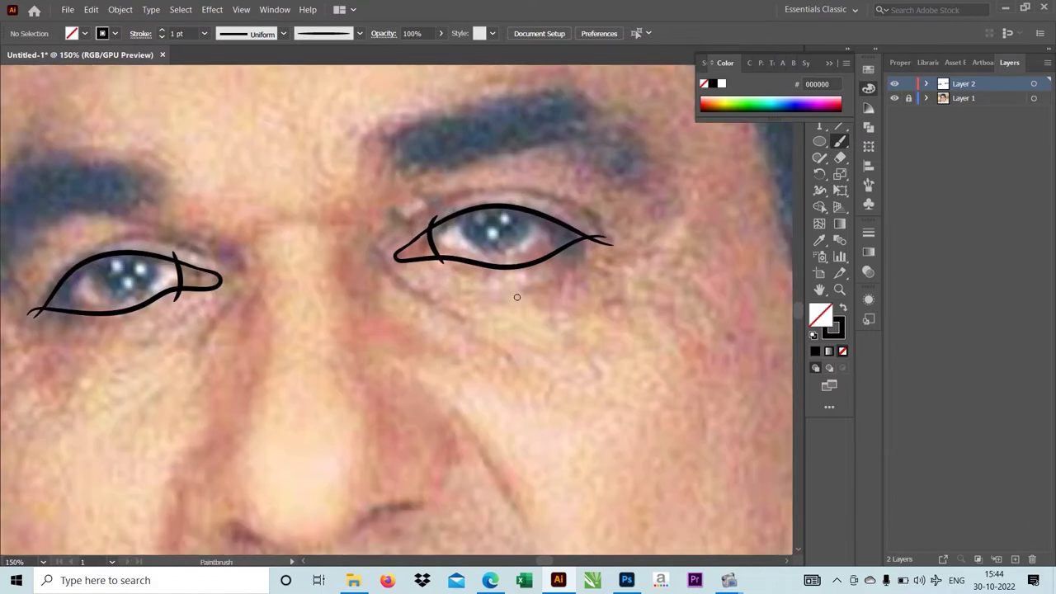
key("ctrl+plus")
key("ctrl+plus")
mouse_move(328, 244)
left_mouse_down()
mouse_move(429, 320)
mouse_move(592, 271)
left_mouse_up()
Step: Add a crease above the right eye, a chevron at its outer corner, and a wrinkle below
key("ctrl+plus")
key("ctrl+minus")
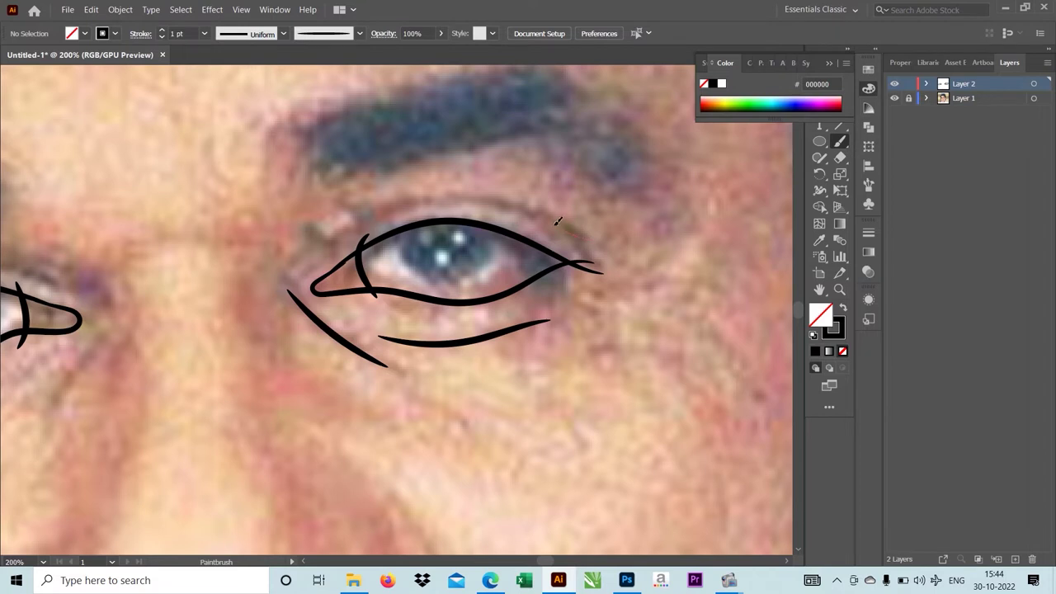
mouse_move(307, 254)
left_mouse_down()
mouse_move(594, 247)
mouse_move(702, 280)
left_mouse_up()
key("ctrl+minus")
mouse_move(610, 317)
left_mouse_down()
mouse_move(478, 218)
mouse_move(526, 219)
left_mouse_up()
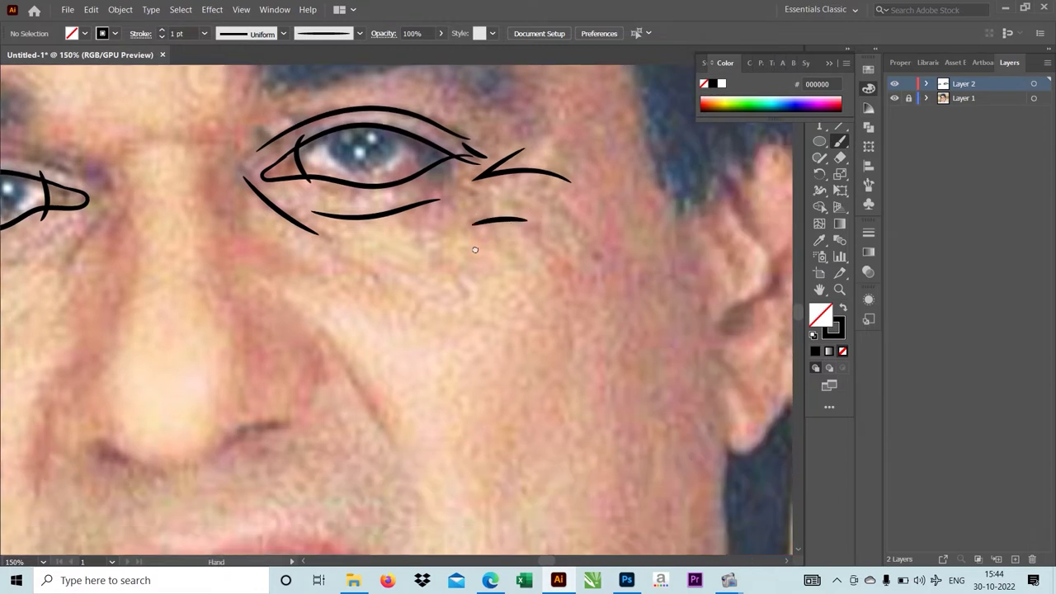
key("ctrl+minus")
left_click_drag(458, 274, 498, 297)
Step: Draw a curved line at the nose bridge and a horizontal line between the brows
left_click_drag(291, 263, 407, 240)
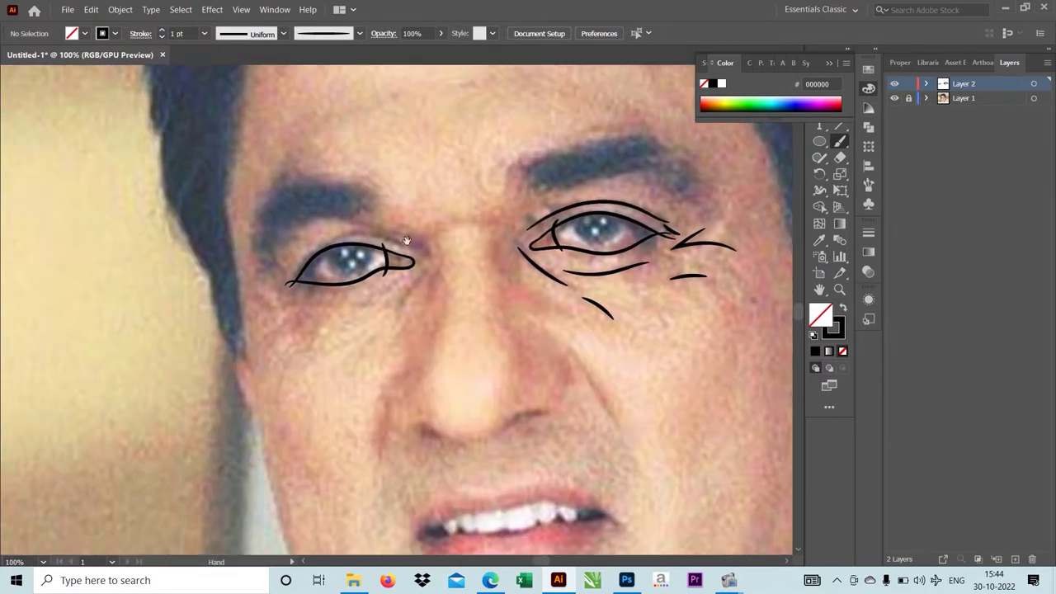
key("ctrl+plus")
left_click_drag(505, 229, 511, 295)
key("ctrl+minus")
key("ctrl+plus")
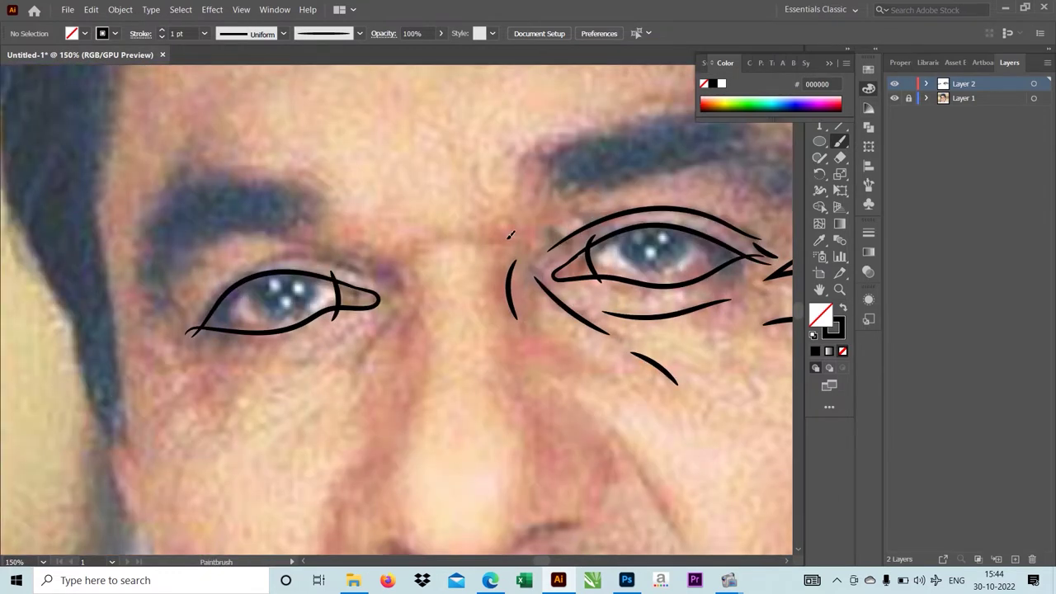
left_click_drag(509, 241, 440, 237)
key("ctrl+minus")
key("ctrl+plus")
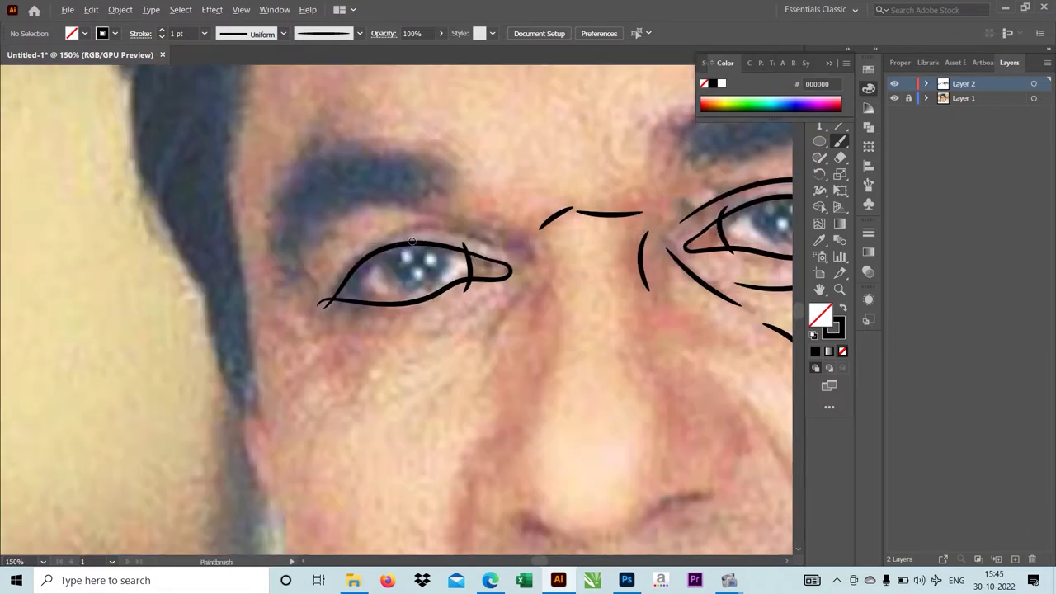
key("ctrl+plus")
Step: Add arcs above the left eye, undoing stray strokes
left_click_drag(350, 223, 495, 236)
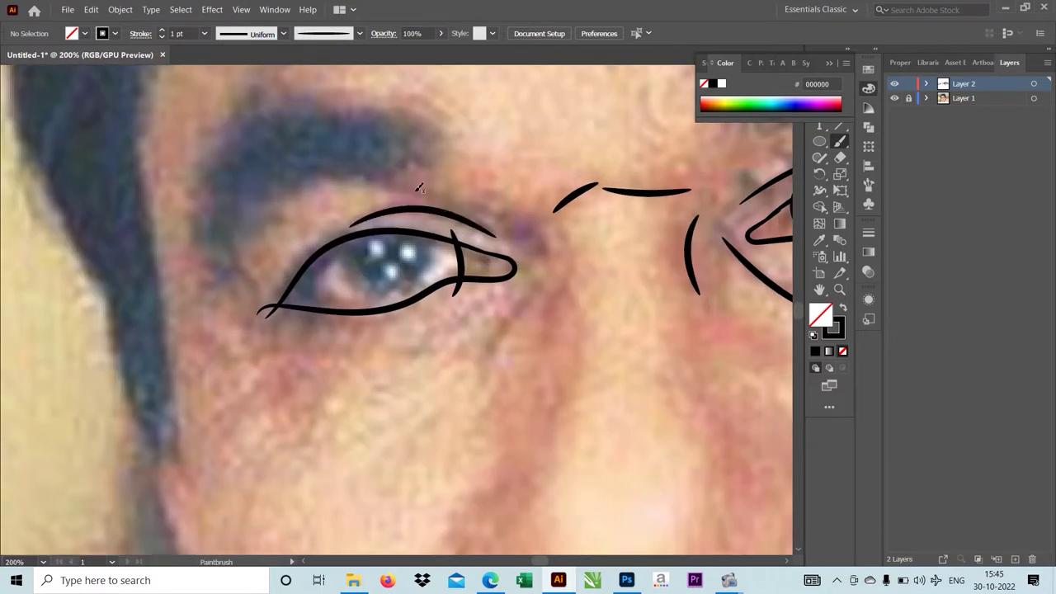
key("ctrl+minus")
mouse_move(404, 188)
left_mouse_down()
mouse_move(483, 209)
mouse_move(420, 231)
left_mouse_up()
key("ctrl+plus")
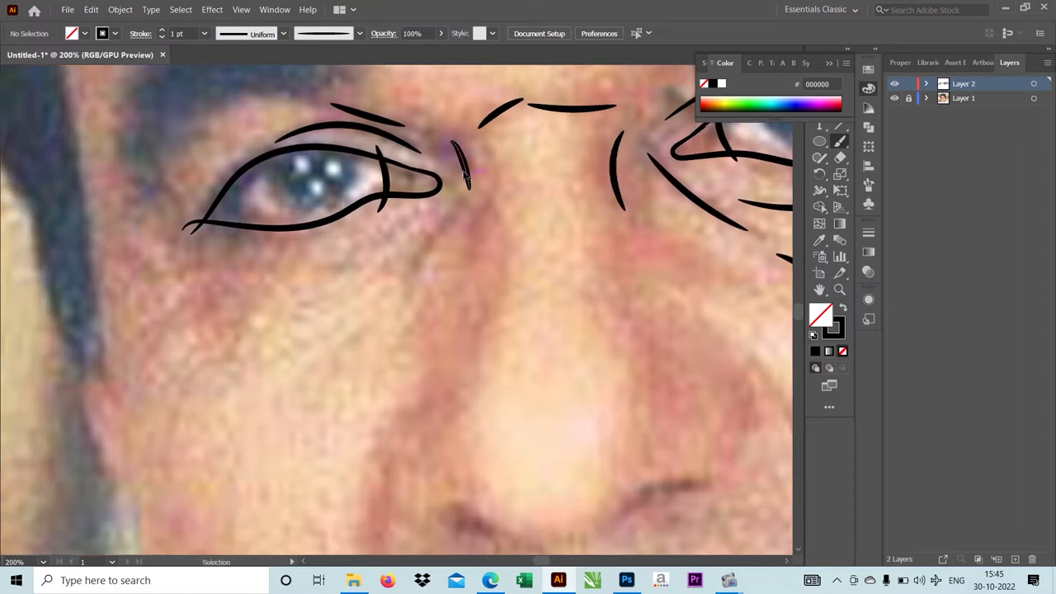
key("ctrl+z")
key("ctrl+minus")
key("ctrl+minus")
mouse_move(446, 148)
left_mouse_down()
mouse_move(467, 184)
mouse_move(455, 232)
left_mouse_up()
key("ctrl+plus")
key("ctrl+z")
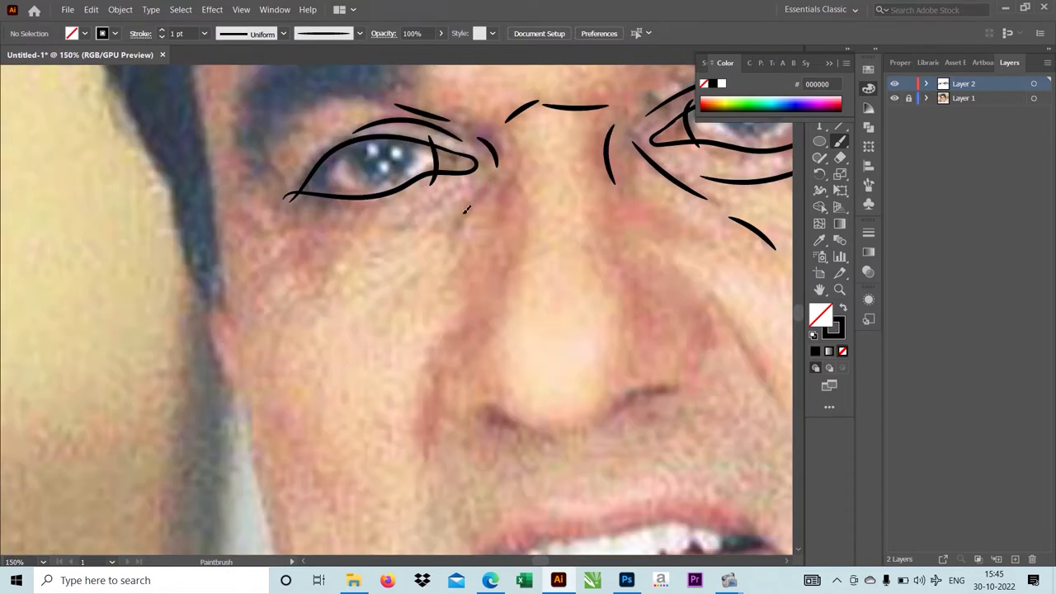
Step: Add diagonal wrinkles below the inner corner and under the left eye
left_click_drag(485, 188, 453, 237)
left_click_drag(515, 170, 499, 213)
left_click_drag(445, 192, 402, 221)
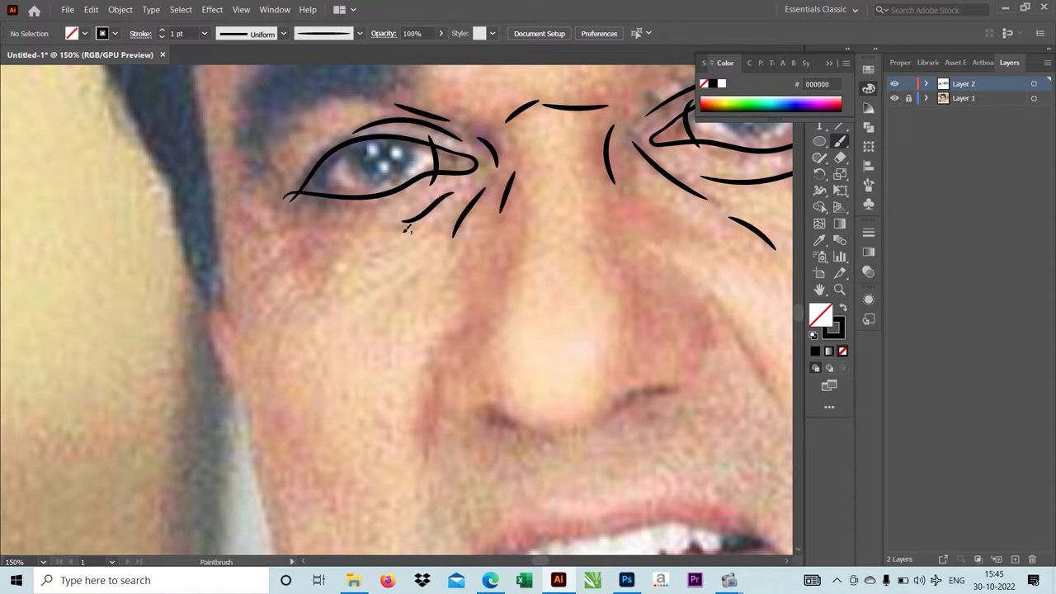
key("ctrl+minus")
key("ctrl+minus")
key("ctrl+plus")
key("ctrl+plus")
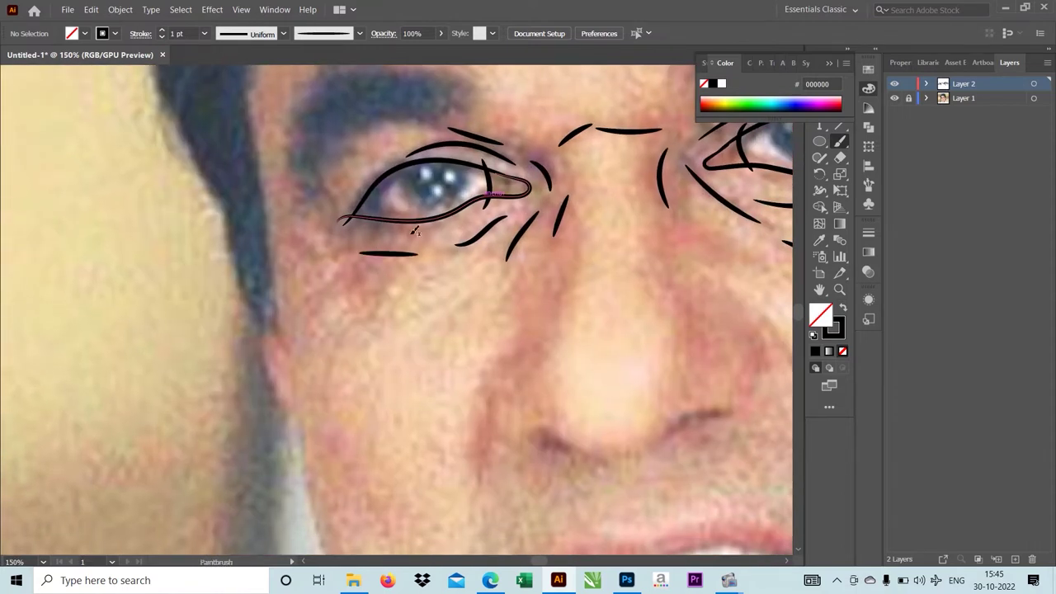
Step: Add short strokes under the left eye and its outer corner
left_click_drag(429, 249, 367, 250)
key("ctrl+minus")
key("ctrl+plus")
left_click_drag(372, 198, 336, 192)
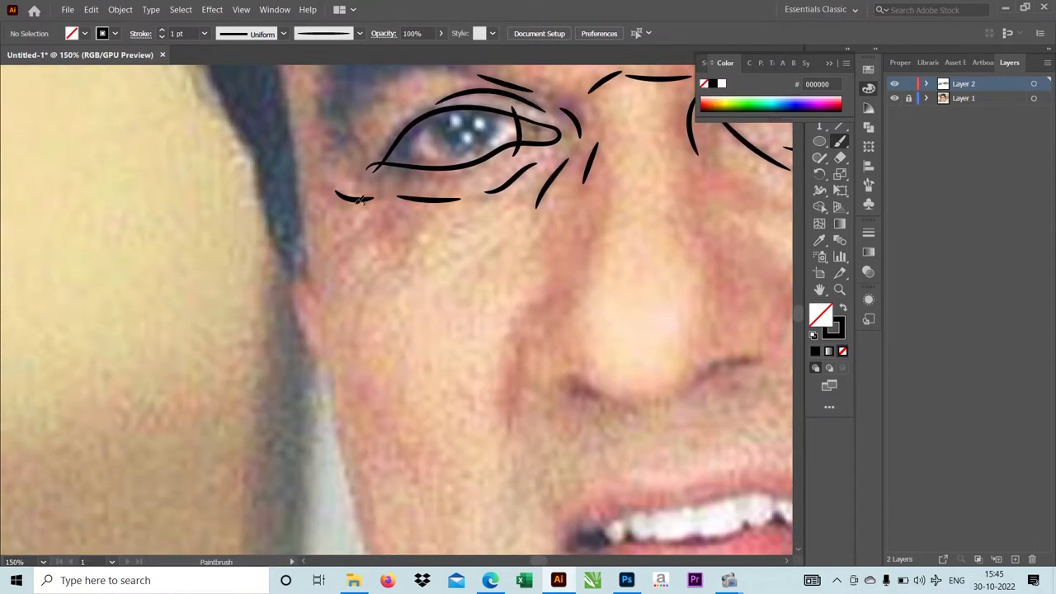
mouse_move(351, 233)
left_mouse_down()
mouse_move(371, 218)
mouse_move(367, 245)
left_mouse_up()
key("ctrl+minus")
key("ctrl+plus")
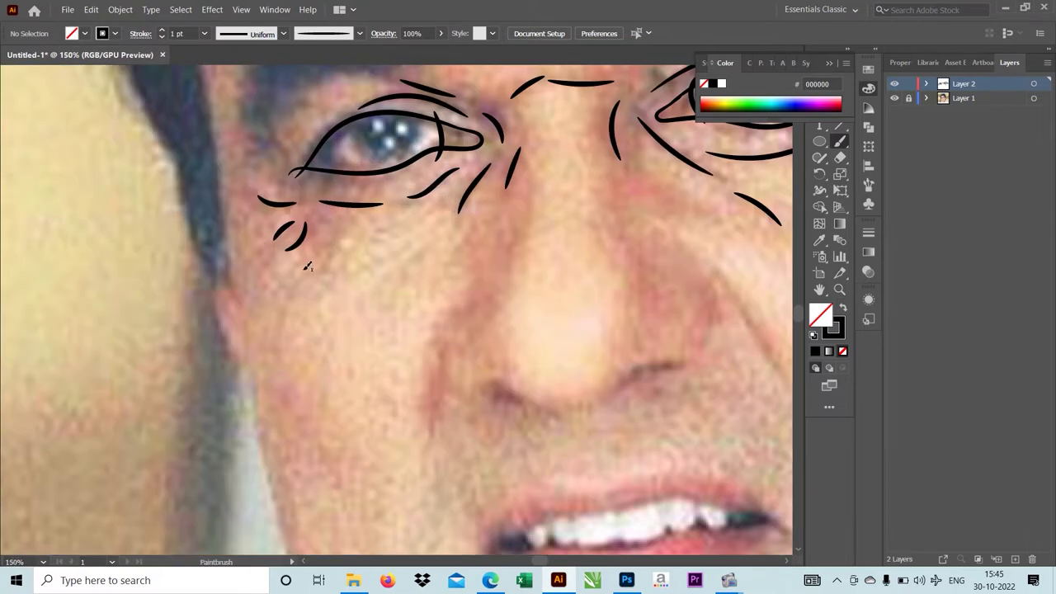
key("ctrl+minus")
Step: Draw ellipse circles around the right and left irises, then bring the nose into view
key("l")
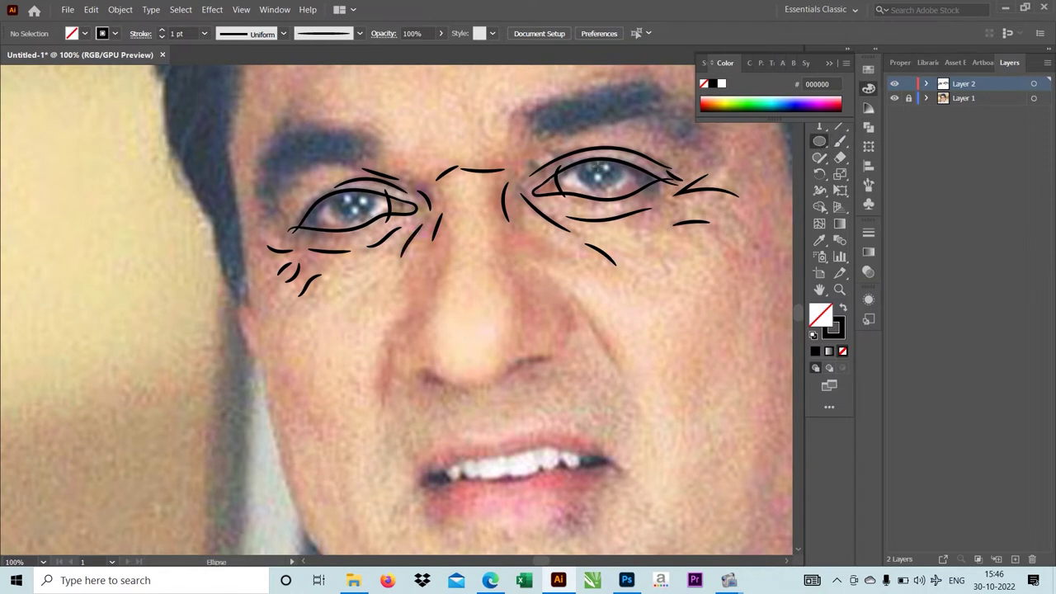
key("ctrl+plus")
left_click_drag(492, 142, 569, 227)
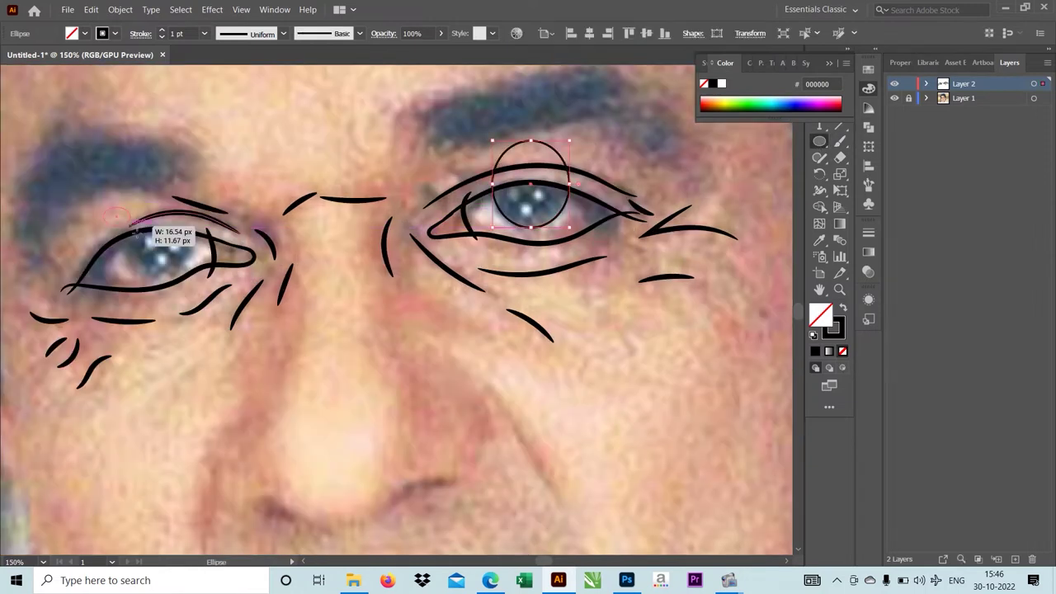
mouse_move(125, 223)
left_mouse_down()
mouse_move(194, 281)
mouse_move(177, 285)
left_mouse_up()
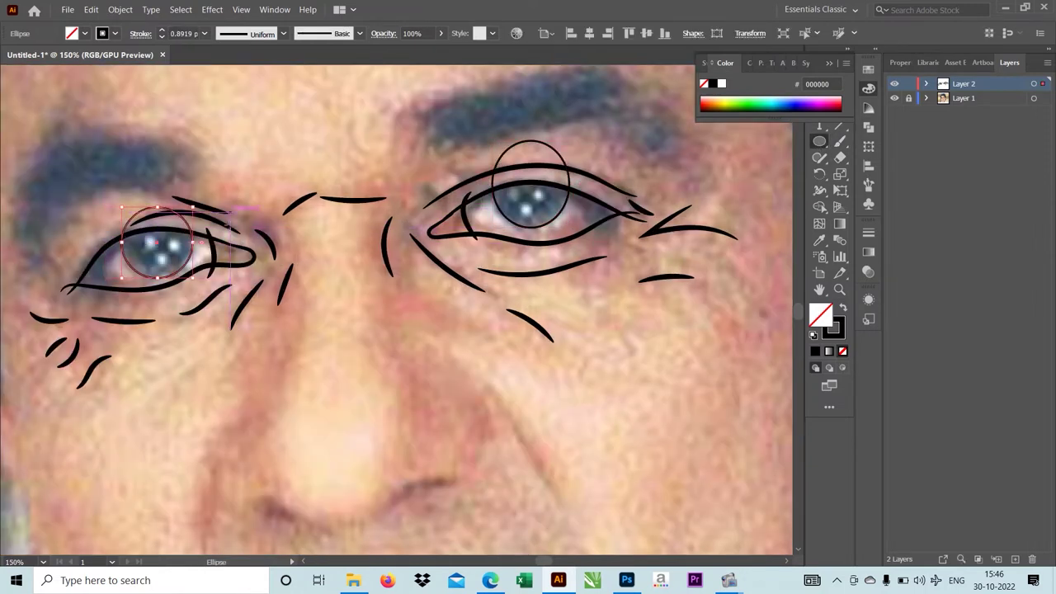
key("ctrl+plus")
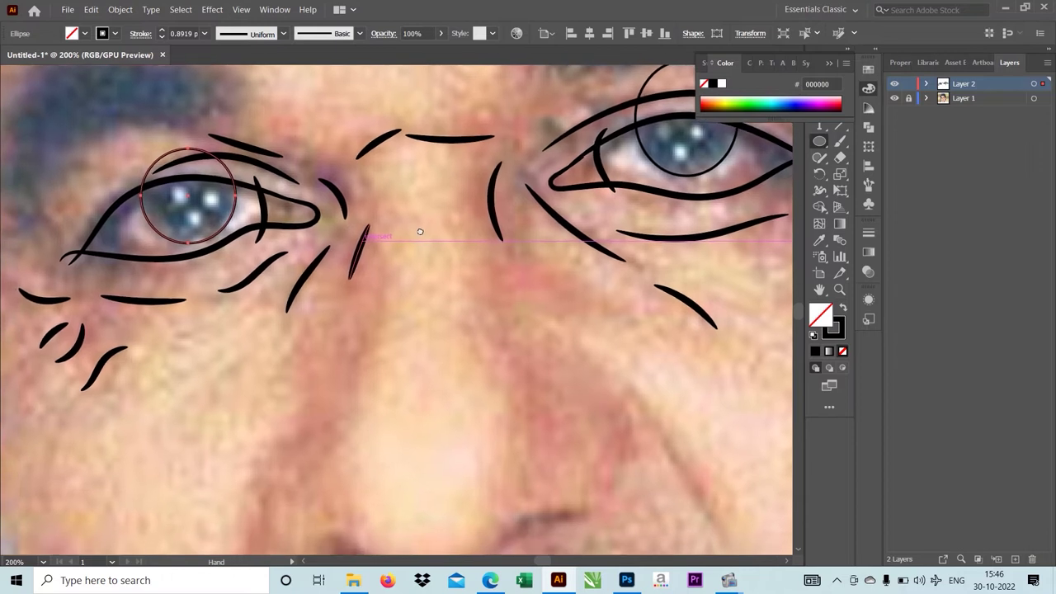
left_click_drag(362, 287, 378, 251)
scroll(379, 250, "down", 5)
scroll(494, 297, "down", 2)
Step: Switch to the Paintbrush, deselect the iris circle, and frame the nose at 150%
key("b")
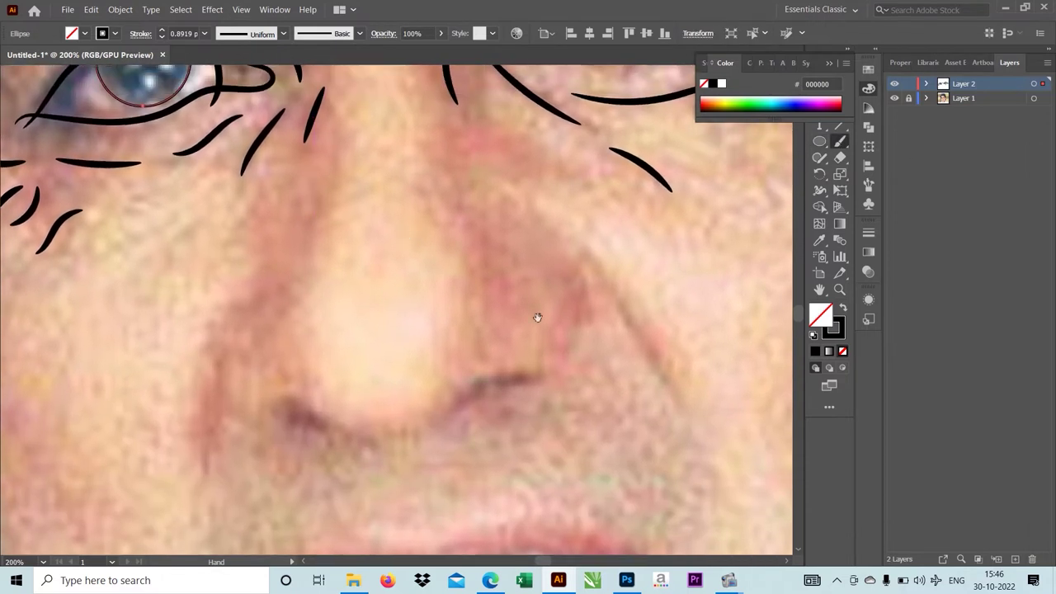
key("ctrl+minus")
key("ctrl+minus")
key("ctrl+plus")
key("ctrl+shift+a")
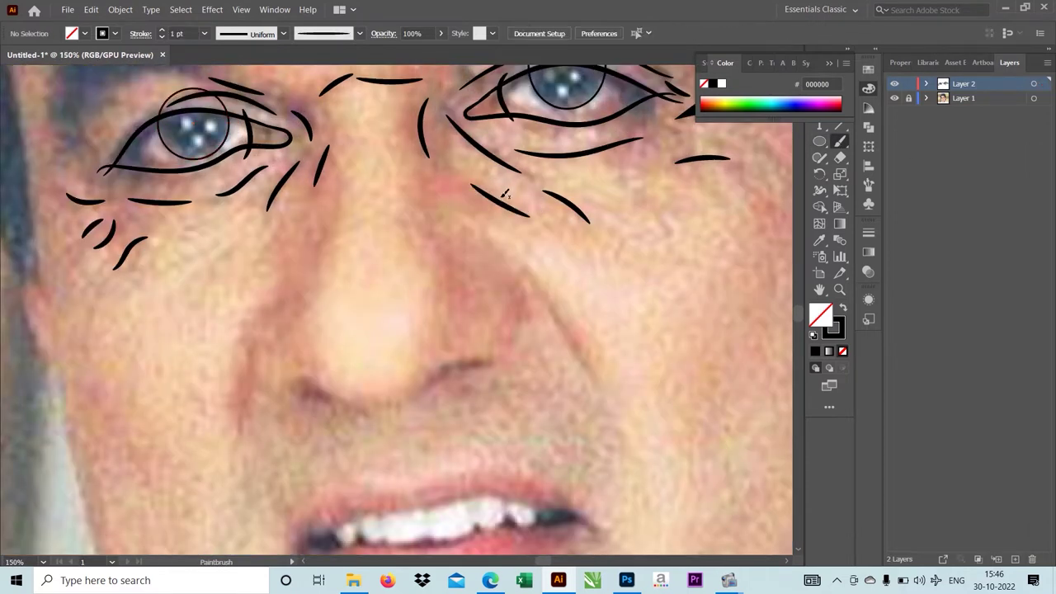
key("ctrl+minus")
key("ctrl+plus")
scroll(500, 168, "down", 2)
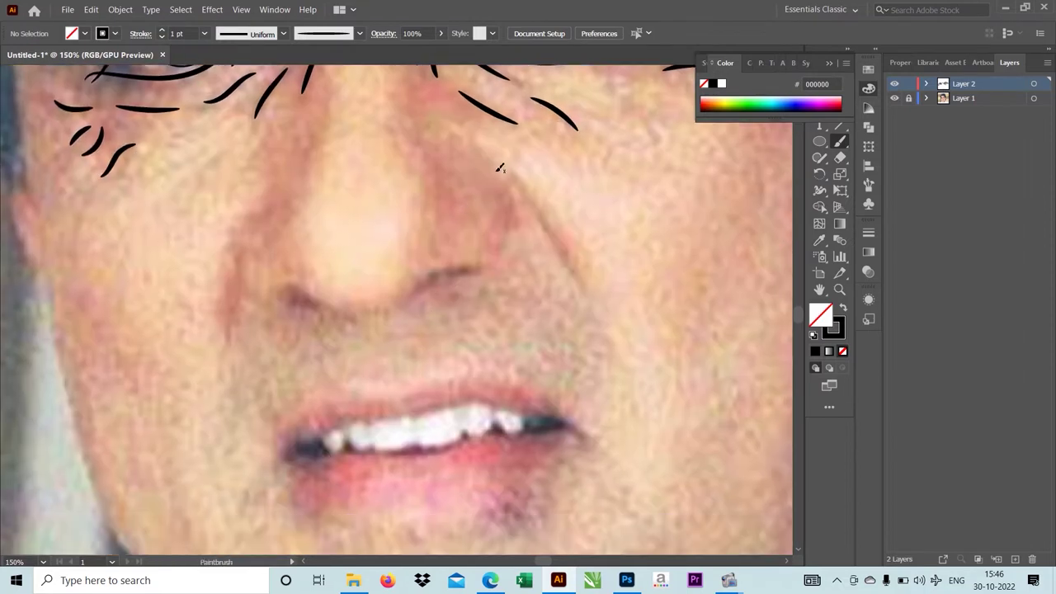
Step: Trace curves along both sides of the nose, redrawing the right diagonal line and nostril curve
mouse_move(491, 264)
left_mouse_down()
mouse_move(485, 158)
mouse_move(582, 291)
left_mouse_up()
key("ctrl+minus")
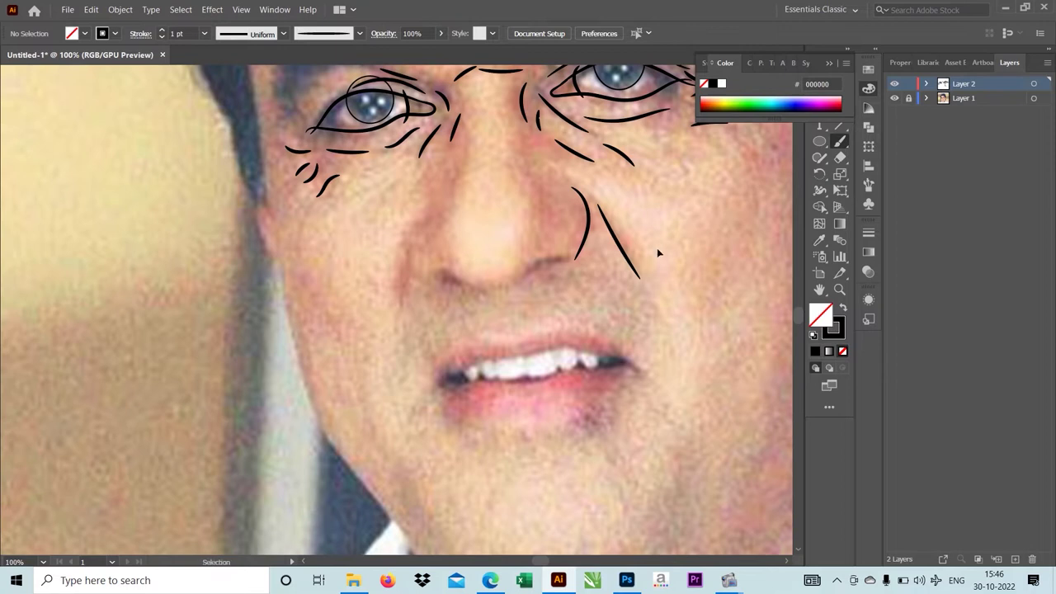
key("ctrl+z")
key("ctrl+z")
key("ctrl+plus")
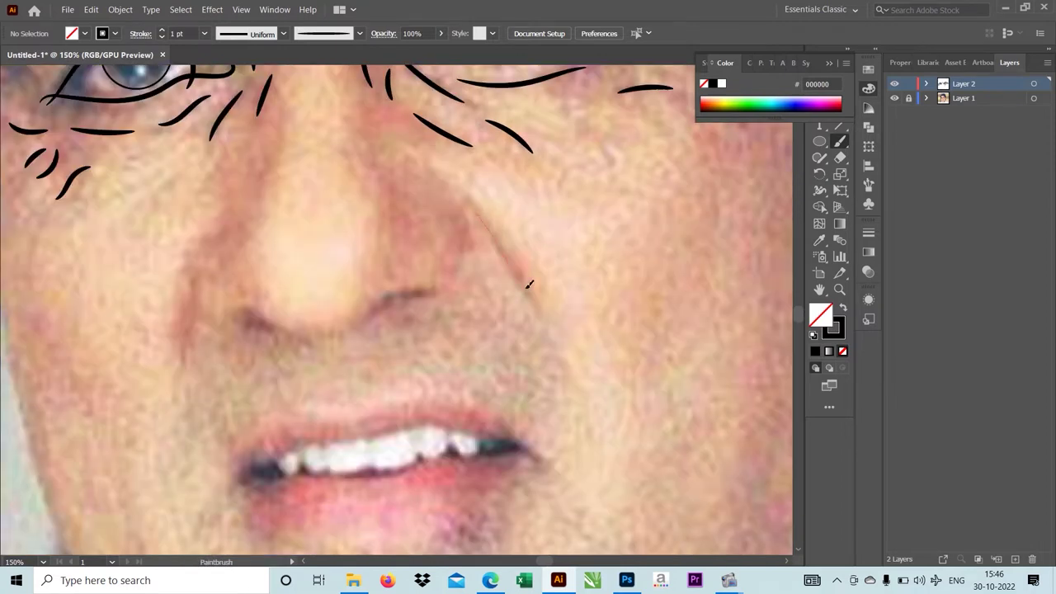
left_click_drag(528, 285, 534, 304)
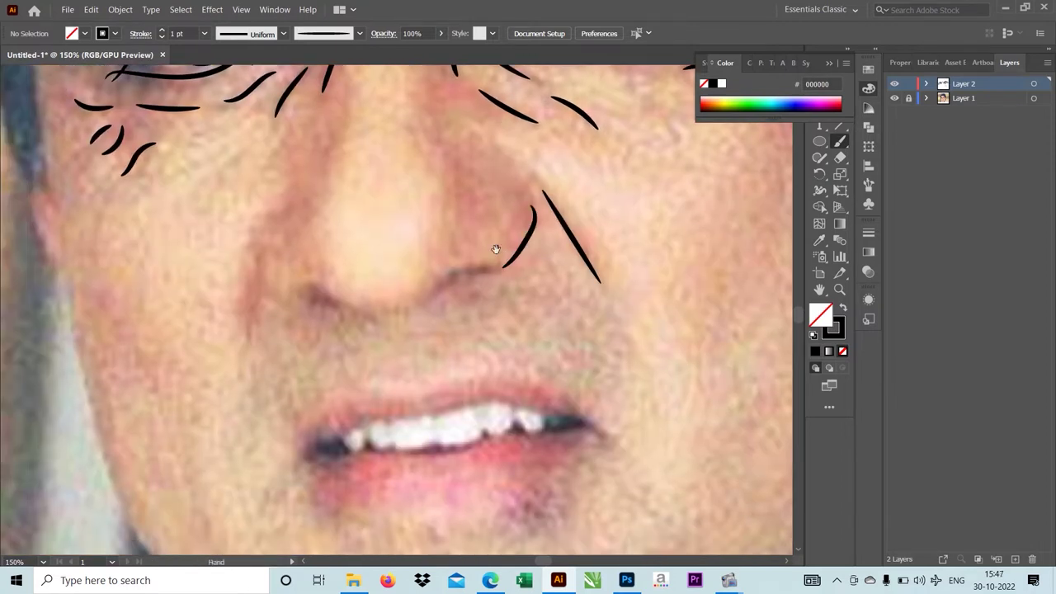
mouse_move(526, 244)
left_mouse_down()
mouse_move(512, 264)
mouse_move(543, 244)
left_mouse_up()
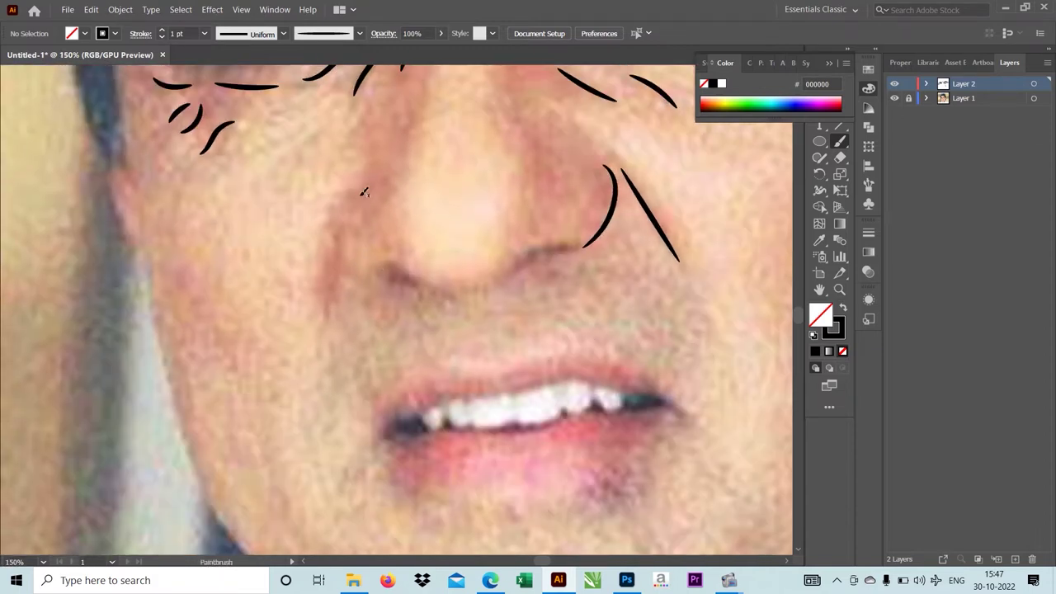
left_click_drag(347, 256, 385, 279)
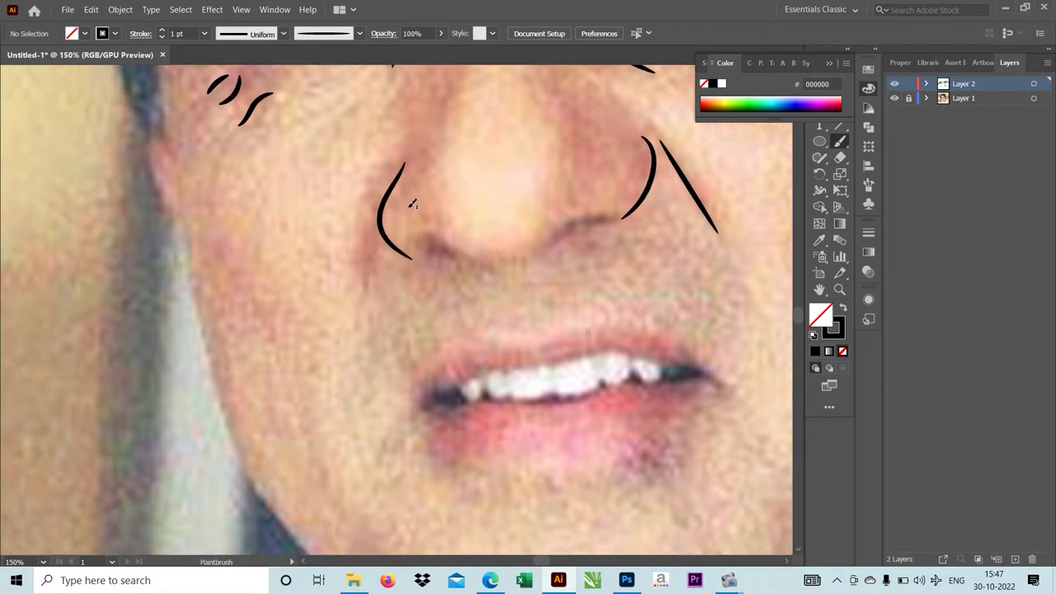
left_click_drag(382, 189, 405, 255)
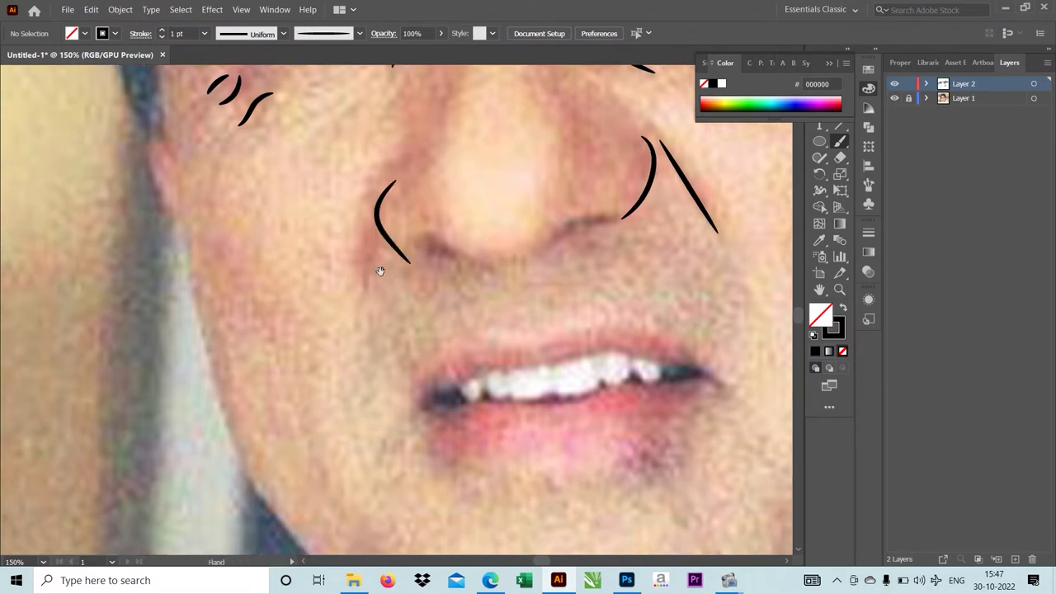
Step: Set Paintbrush fidelity to Smooth and draw a curve along the left nostril
double_click(839, 141)
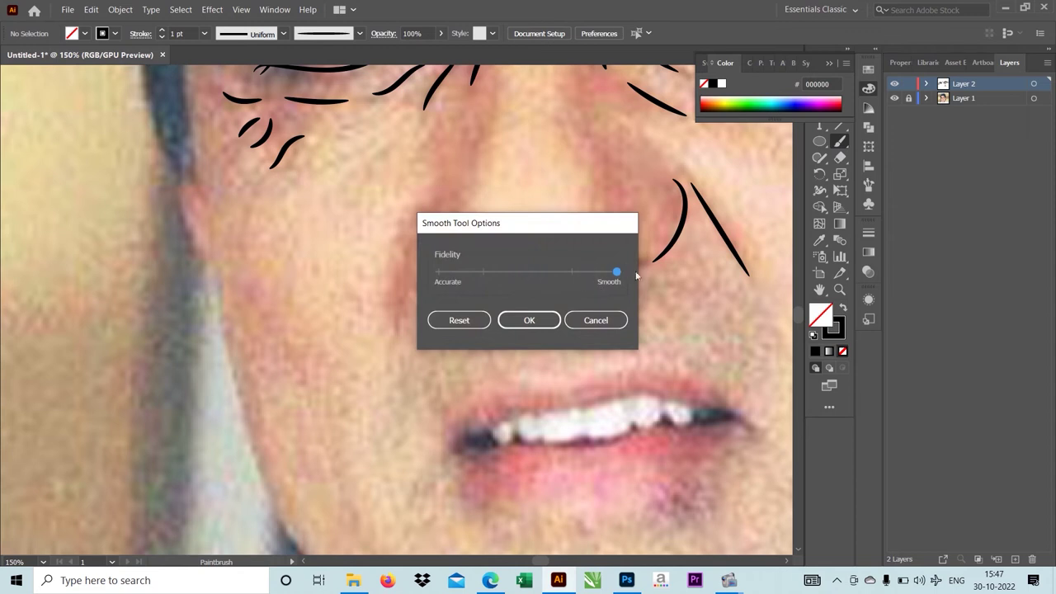
key("Return")
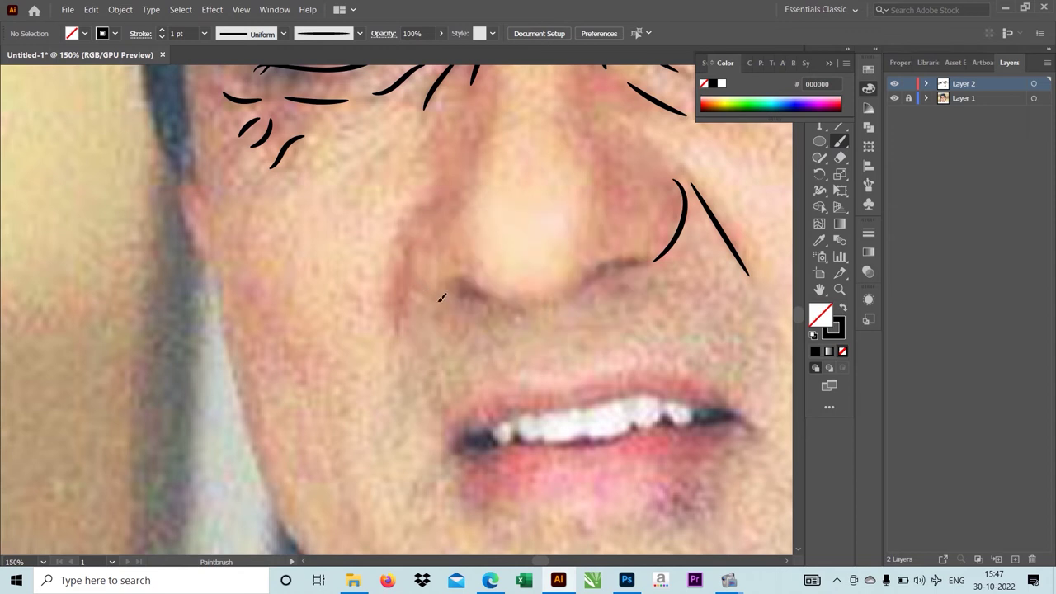
left_click_drag(441, 298, 415, 245)
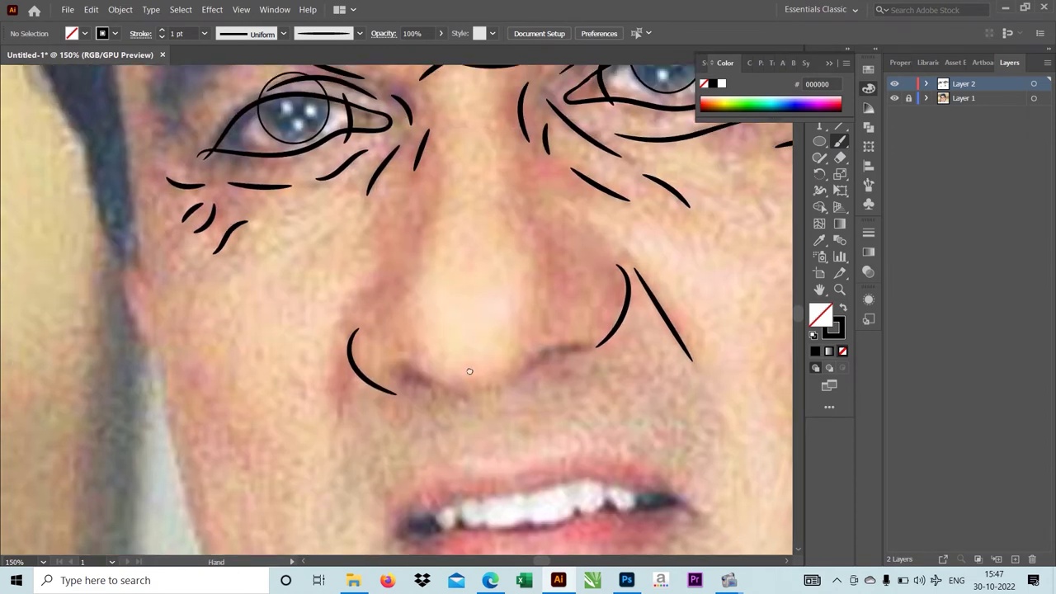
left_click_drag(471, 371, 433, 331)
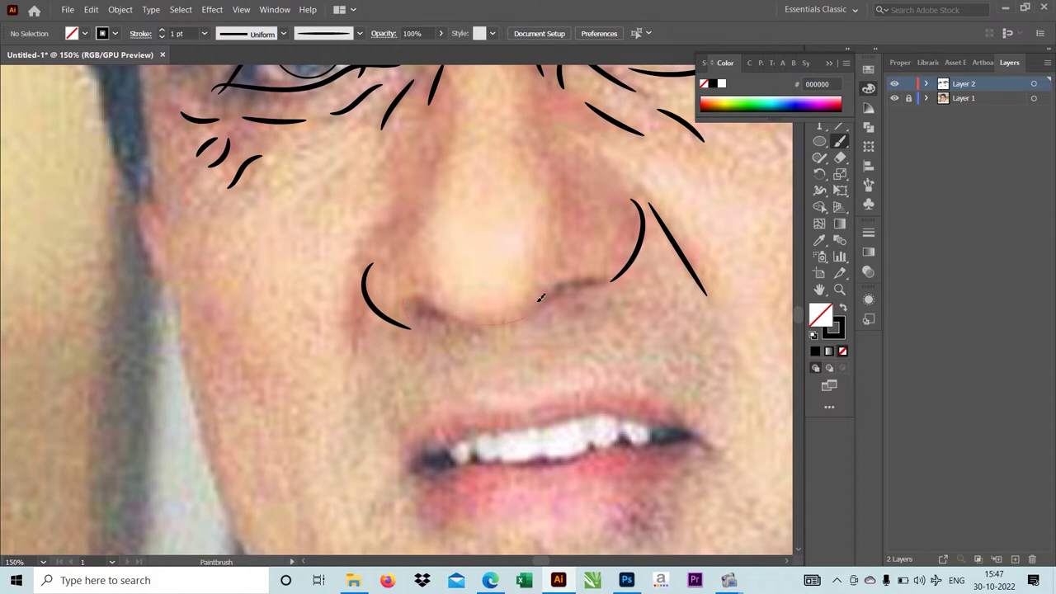
Step: Trace the underside of the nose
left_click_drag(401, 299, 606, 278)
key("ctrl+minus")
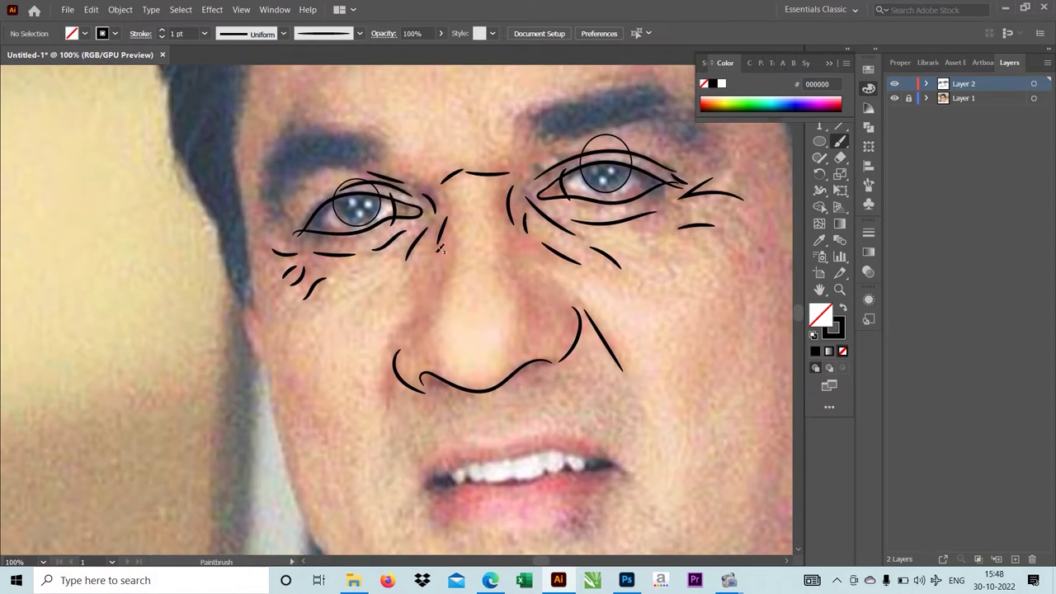
key("ctrl+equal")
key("ctrl+minus")
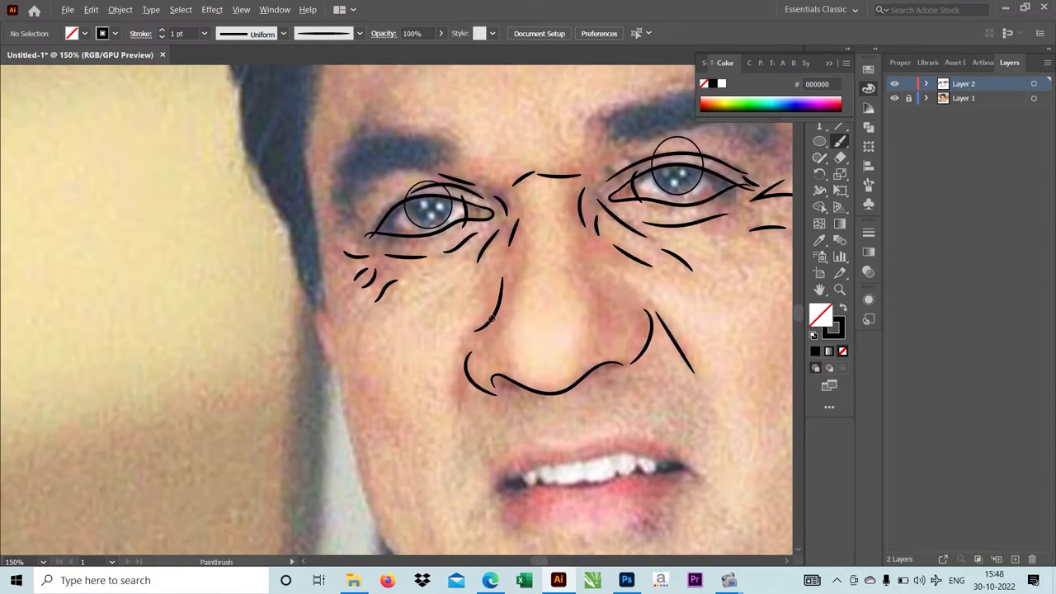
key("ctrl+equal")
key("ctrl+minus")
key("ctrl+equal")
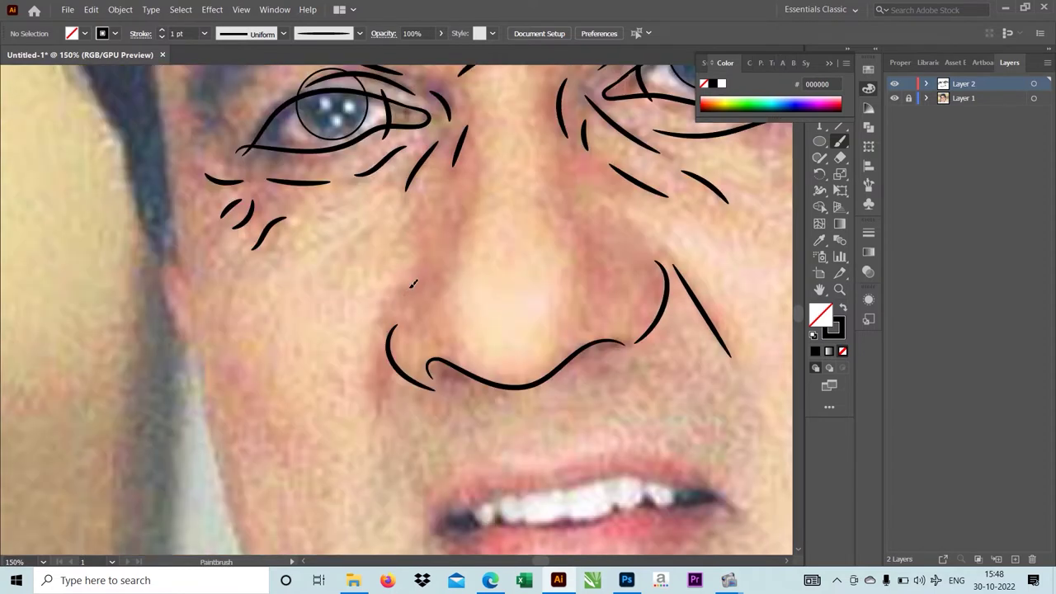
key("ctrl+minus")
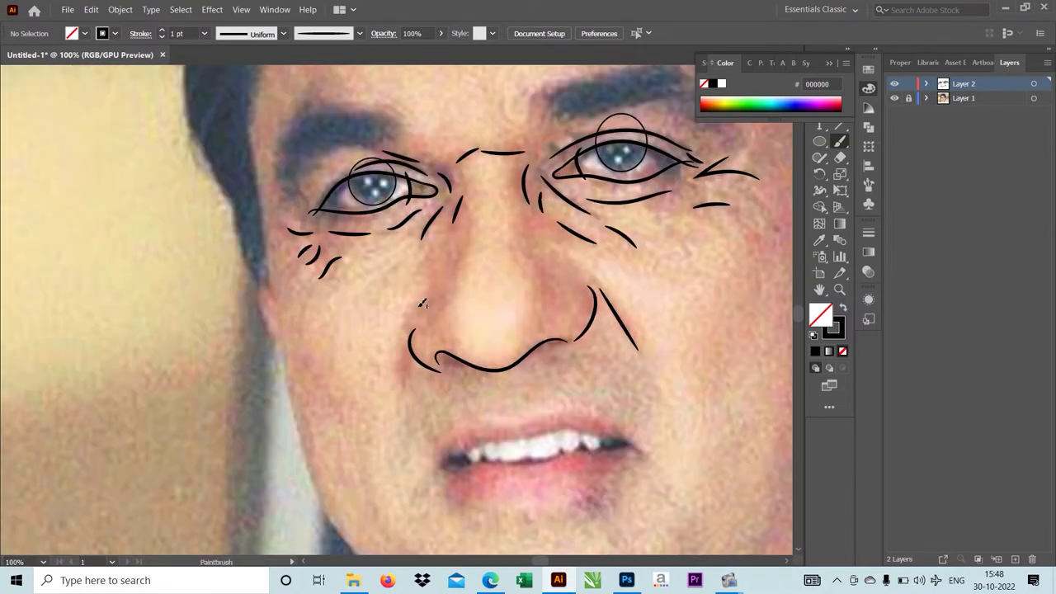
scroll(445, 254, "up", 1)
Step: Add two strokes down the left side of the nose
left_click_drag(468, 274, 468, 272)
key("ctrl+minus")
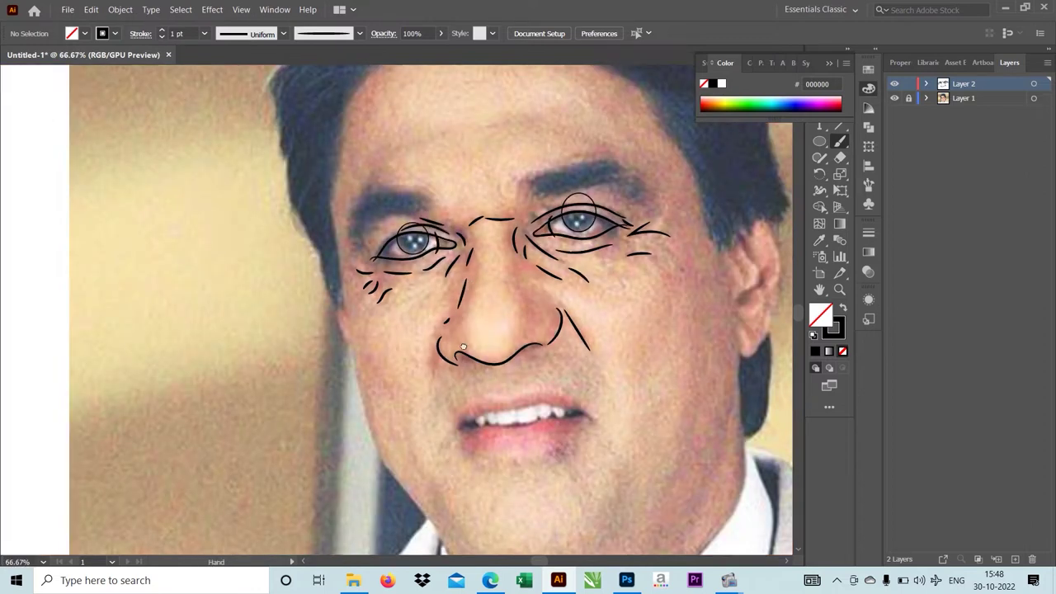
key("ctrl+equal")
key("ctrl+equal")
scroll(409, 306, "up", 1)
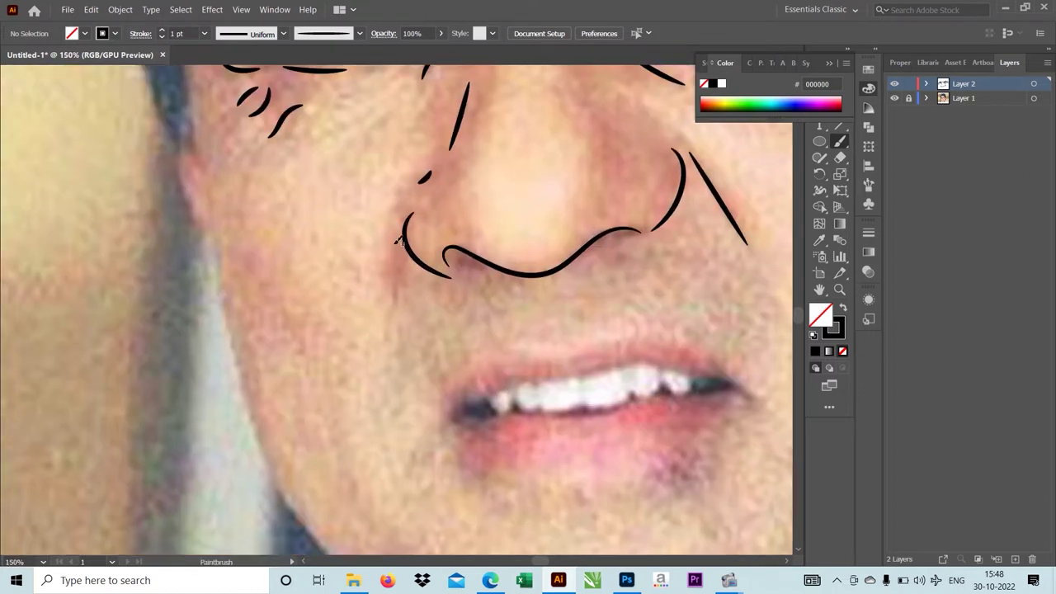
left_click_drag(399, 247, 404, 299)
Step: Draw the left cheek contour line
key("ctrl+minus")
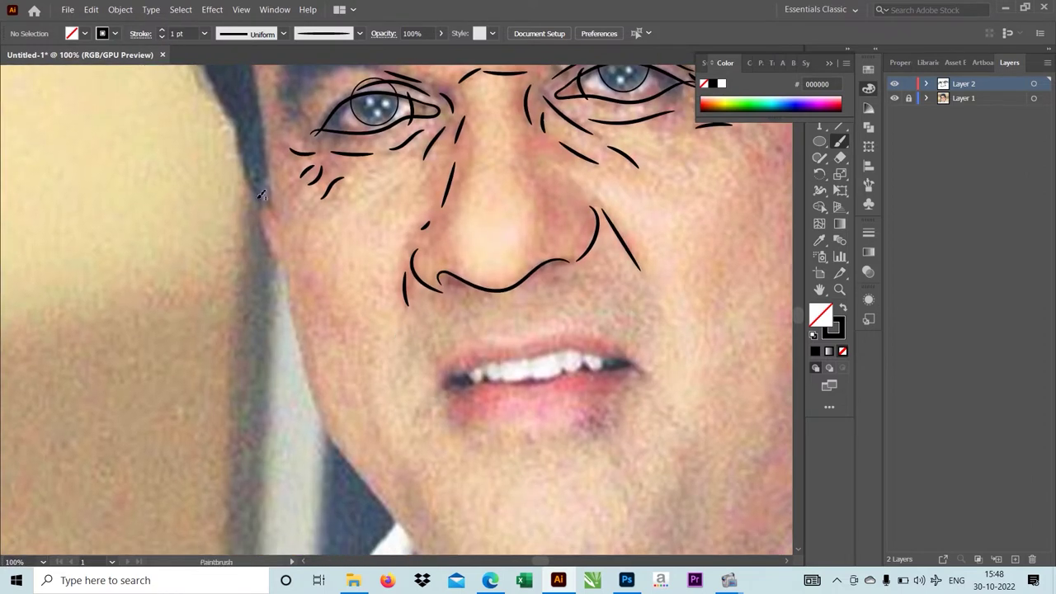
left_click_drag(296, 261, 259, 194)
scroll(263, 240, "down", 3)
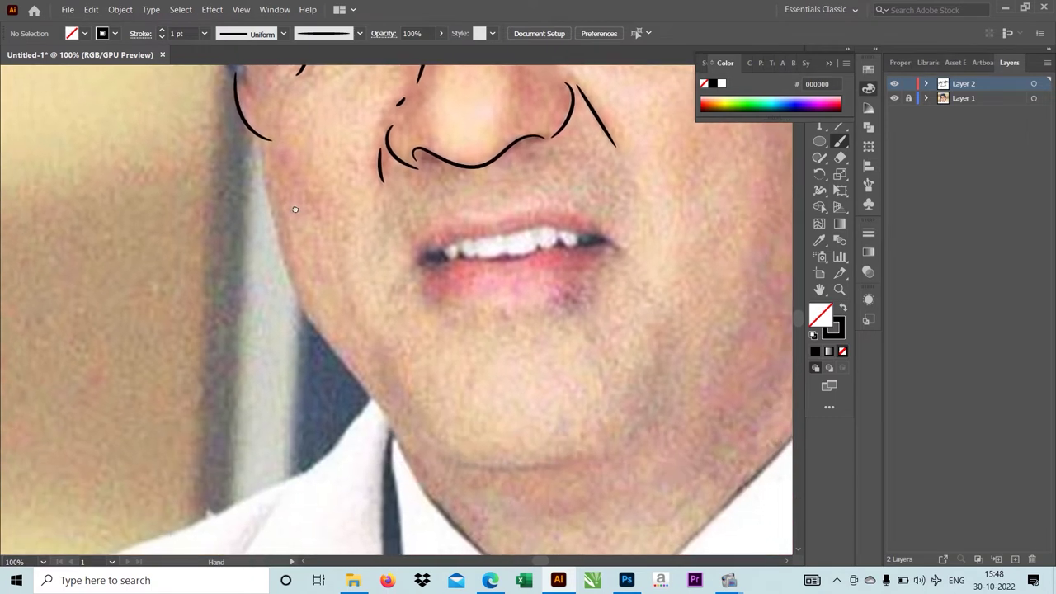
scroll(255, 276, "up", 2)
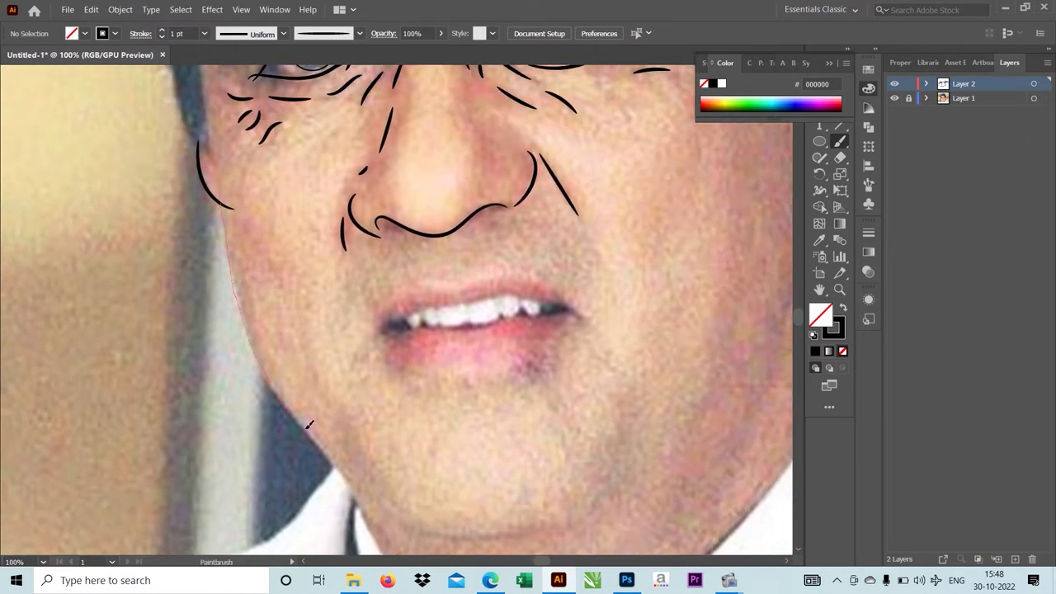
Step: Trace the left jawline down to the collar and smooth its curve
left_click_drag(334, 458, 98, 154)
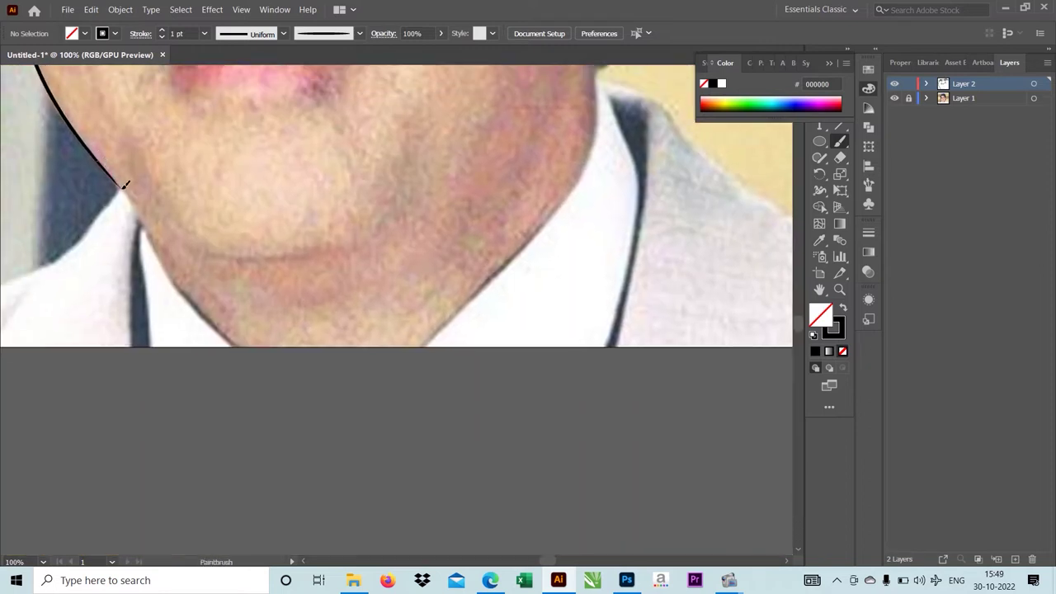
left_click_drag(141, 286, 114, 202)
scroll(114, 202, "down", 1)
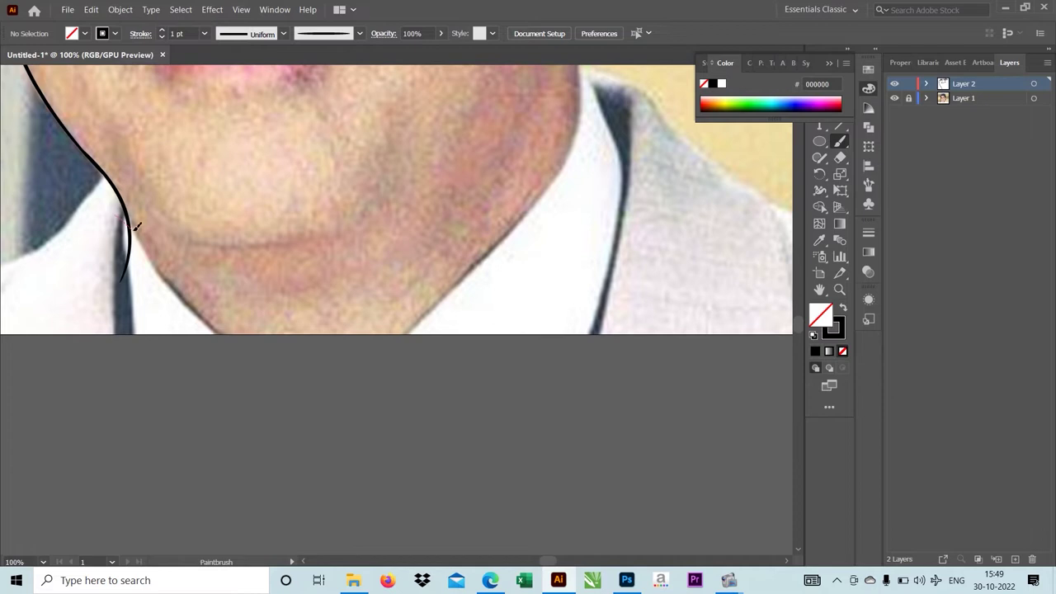
left_click_drag(141, 235, 125, 216)
left_click_drag(258, 387, 268, 385)
scroll(189, 419, "up", 3)
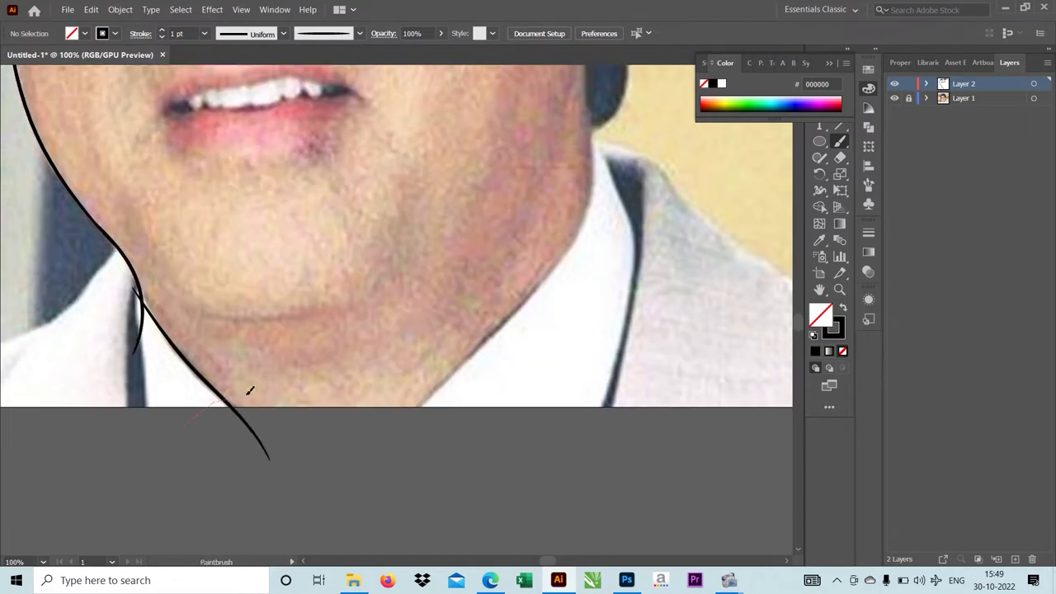
Step: Draw the line under the chin to the collar and zoom out to 50%
mouse_move(392, 387)
left_mouse_down()
mouse_move(416, 401)
mouse_move(323, 506)
left_mouse_up()
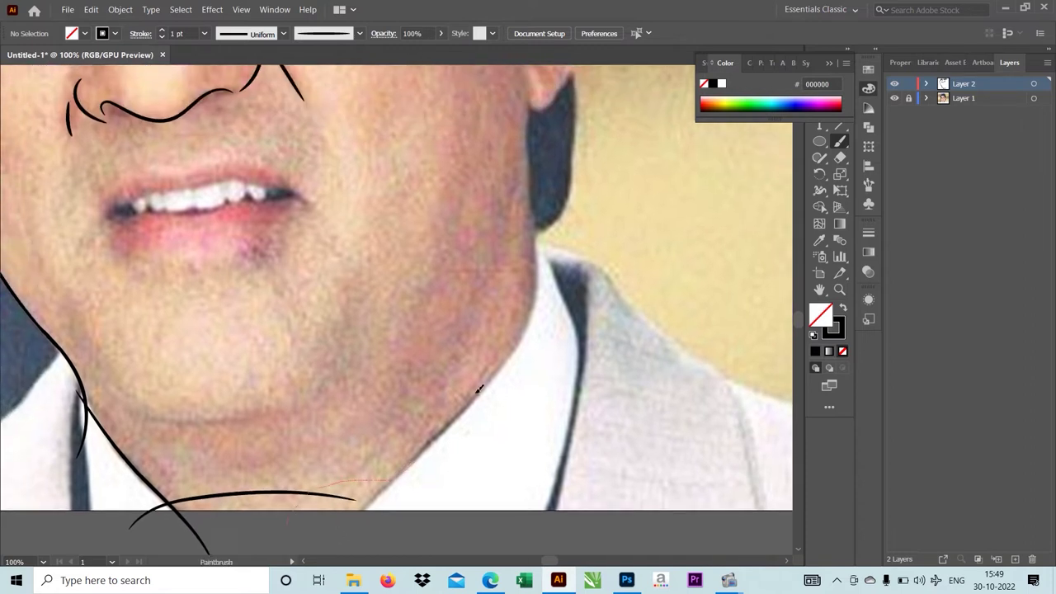
key("ctrl+minus")
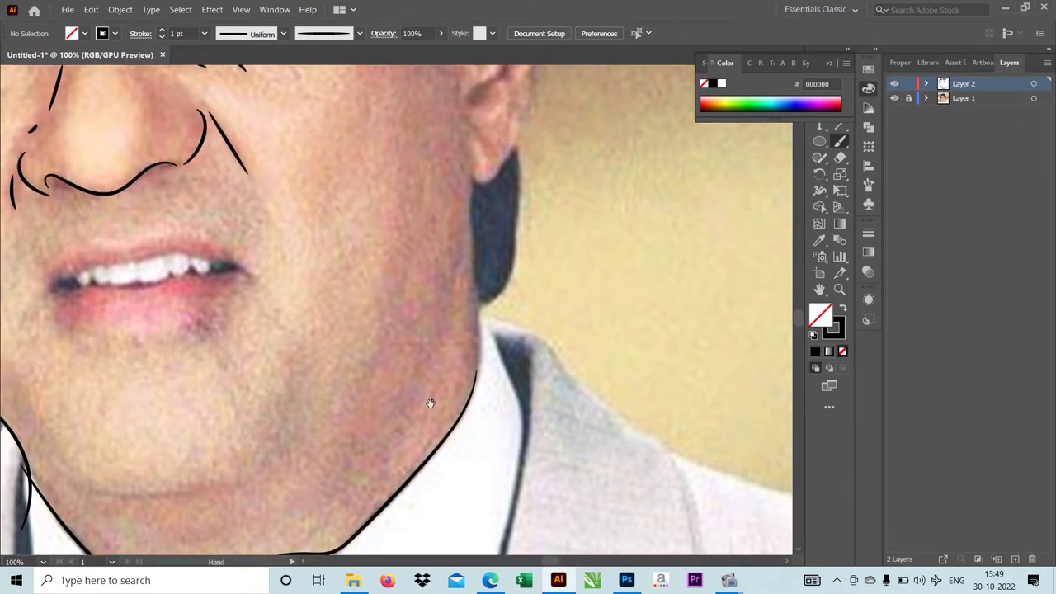
key("ctrl+minus")
scroll(430, 352, "up", 1)
scroll(430, 355, "up", 1)
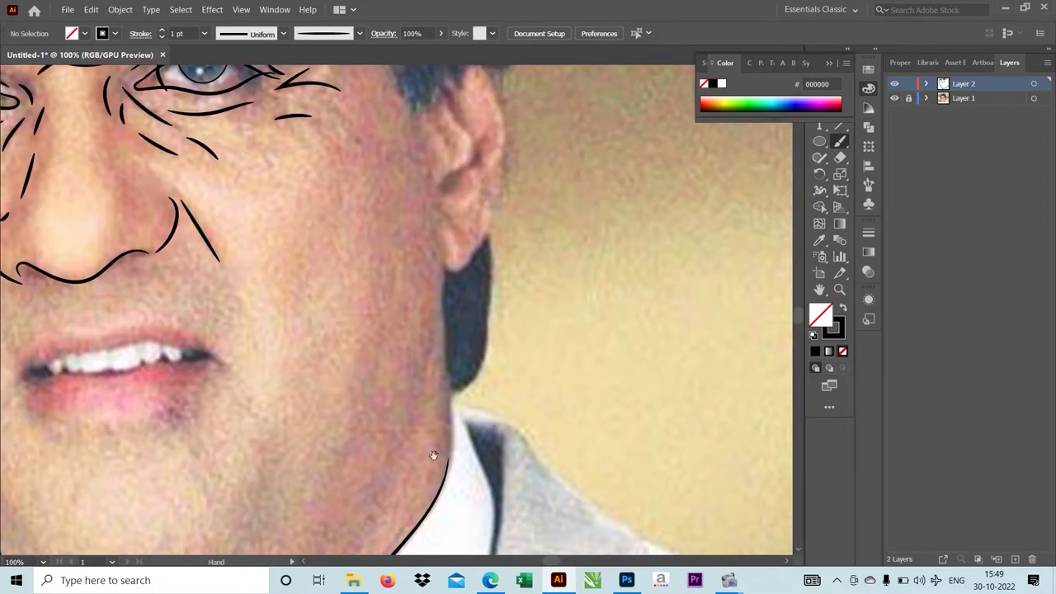
scroll(433, 458, "up", 1)
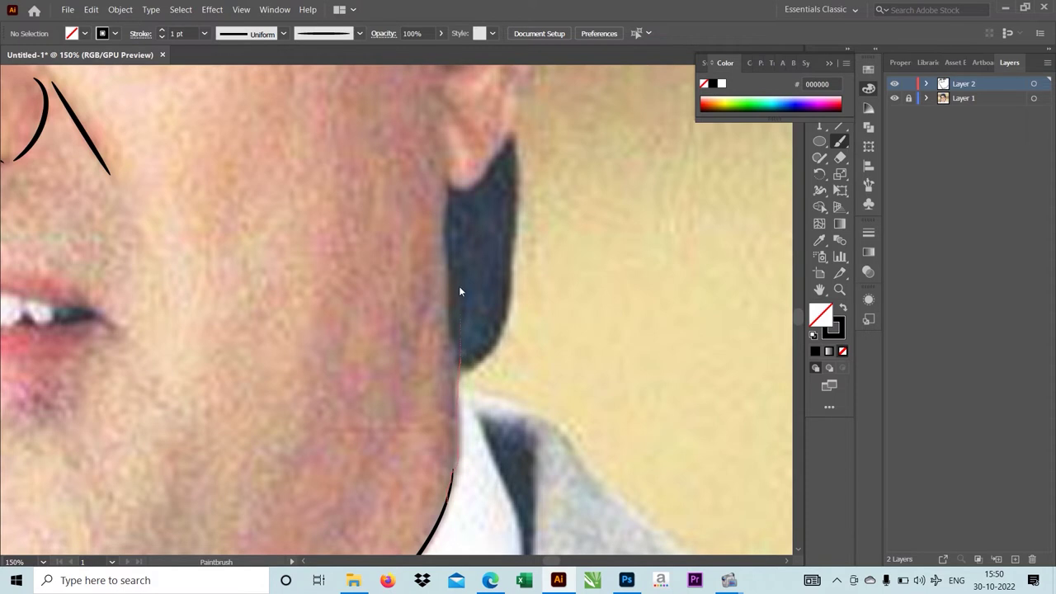
Step: Trace the line along the right side of the neck, redoing a failed first stroke
left_click_drag(461, 291, 462, 297)
key("ctrl+z")
scroll(484, 370, "up", 1)
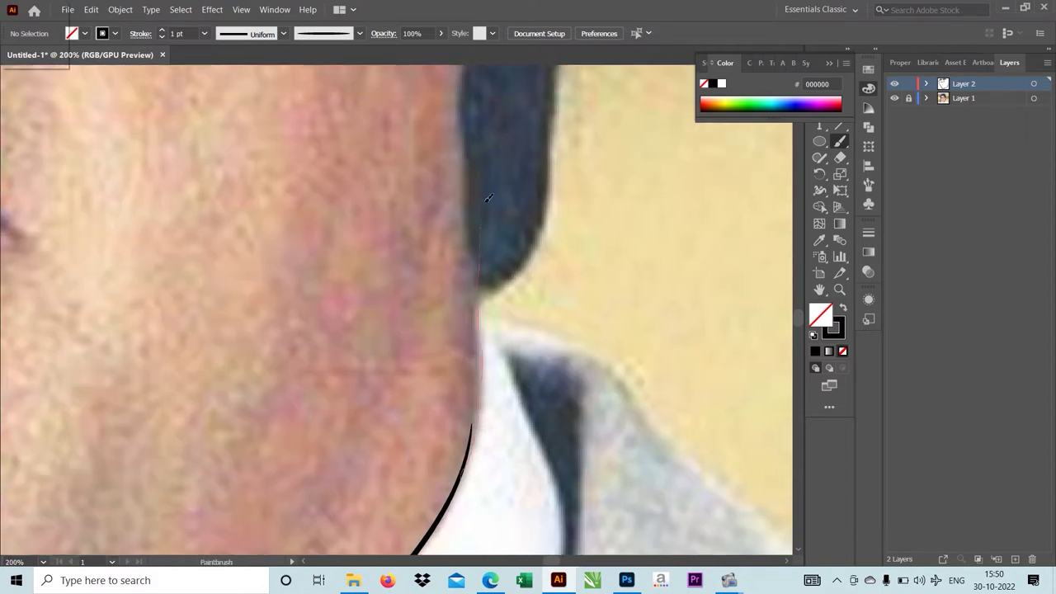
left_click_drag(481, 216, 471, 424)
scroll(472, 425, "down", 2)
scroll(446, 404, "up", 1)
scroll(446, 404, "down", 2)
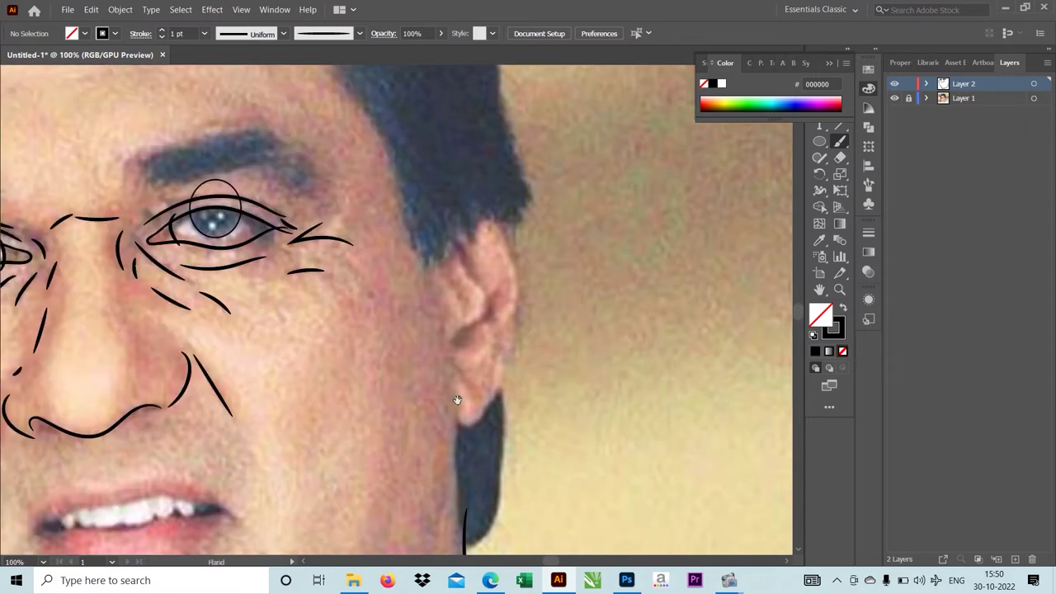
scroll(446, 405, "up", 1)
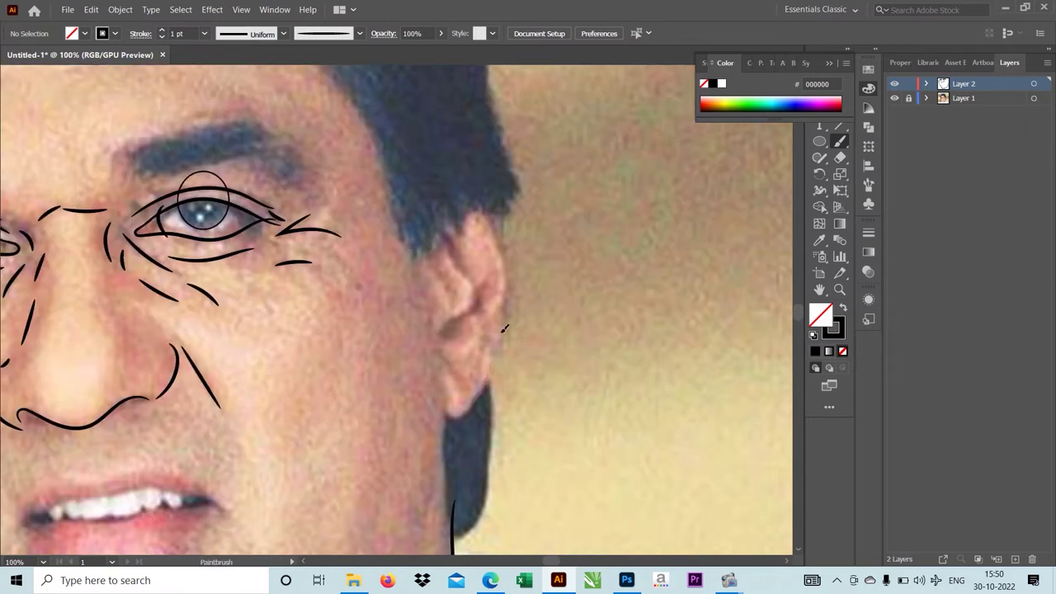
Step: Trace the outer edge of the right ear down to the jaw
left_click_drag(505, 201, 459, 413)
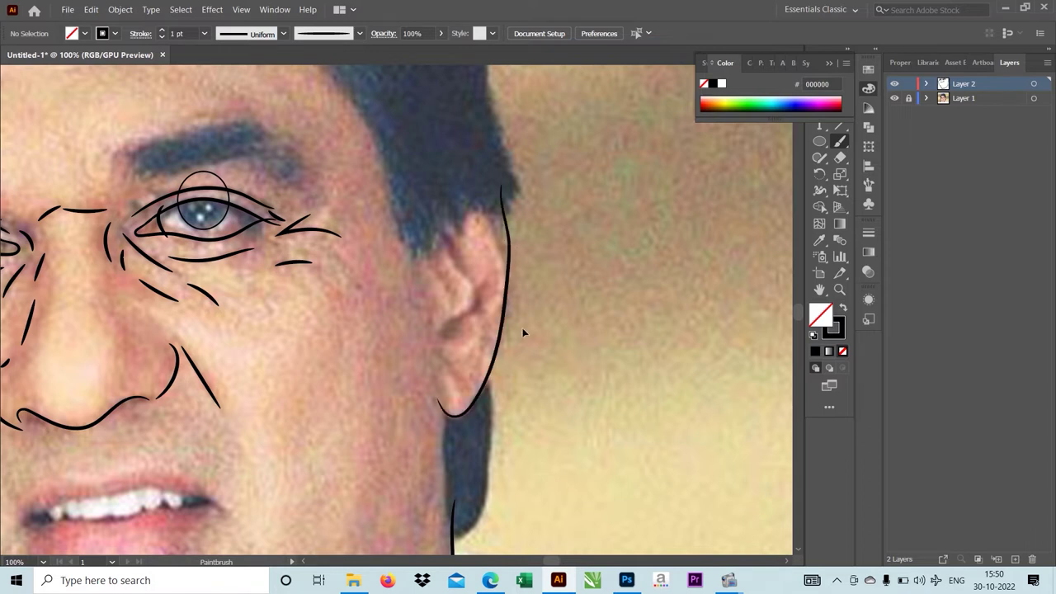
key("ctrl+z")
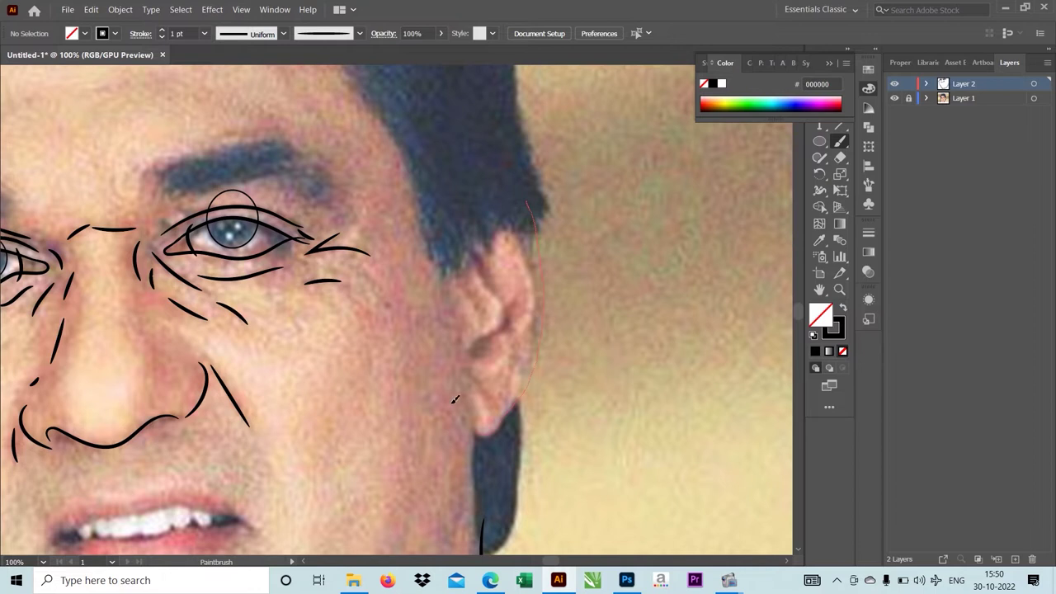
left_click_drag(455, 399, 460, 411)
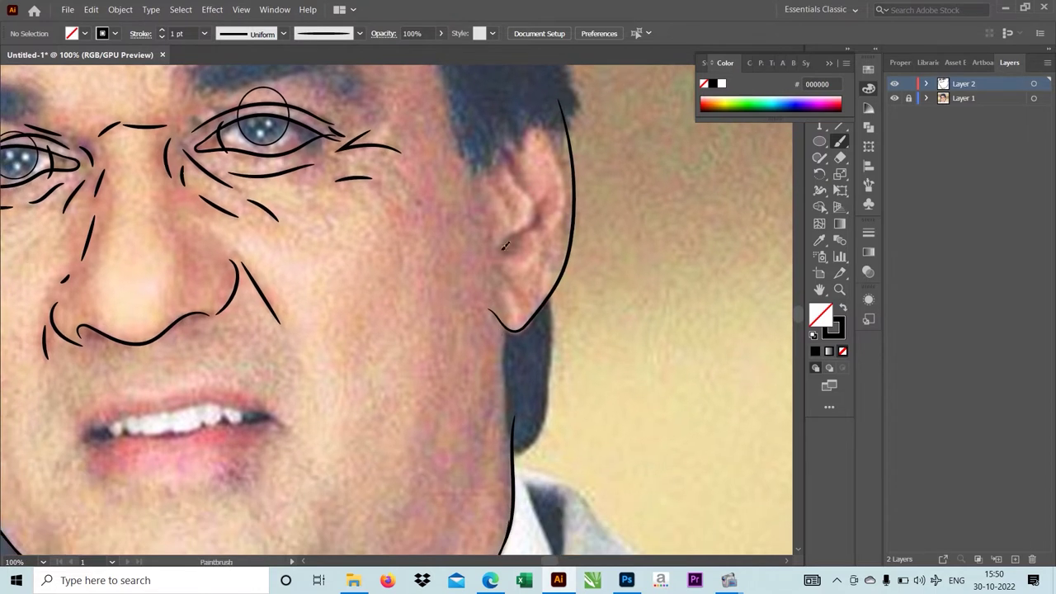
key("Return")
key("Return")
Step: Draw the inner curve of the ear and the V-shaped fold inside it
left_click_drag(505, 254, 513, 171)
left_click_drag(511, 210, 494, 184)
scroll(553, 188, "up", 1)
scroll(569, 169, "down", 3)
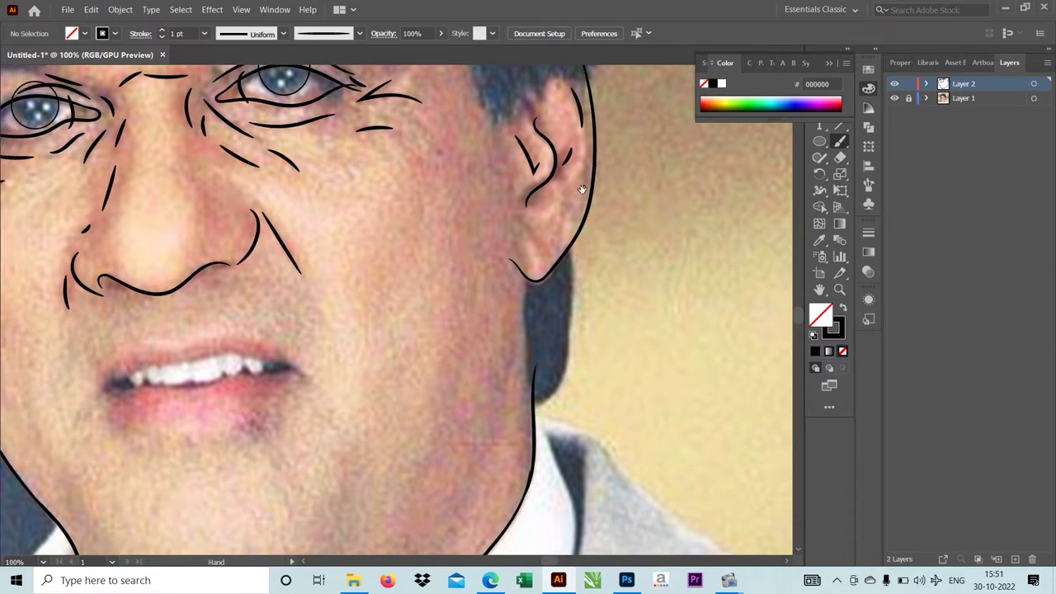
left_click_drag(542, 261, 585, 210)
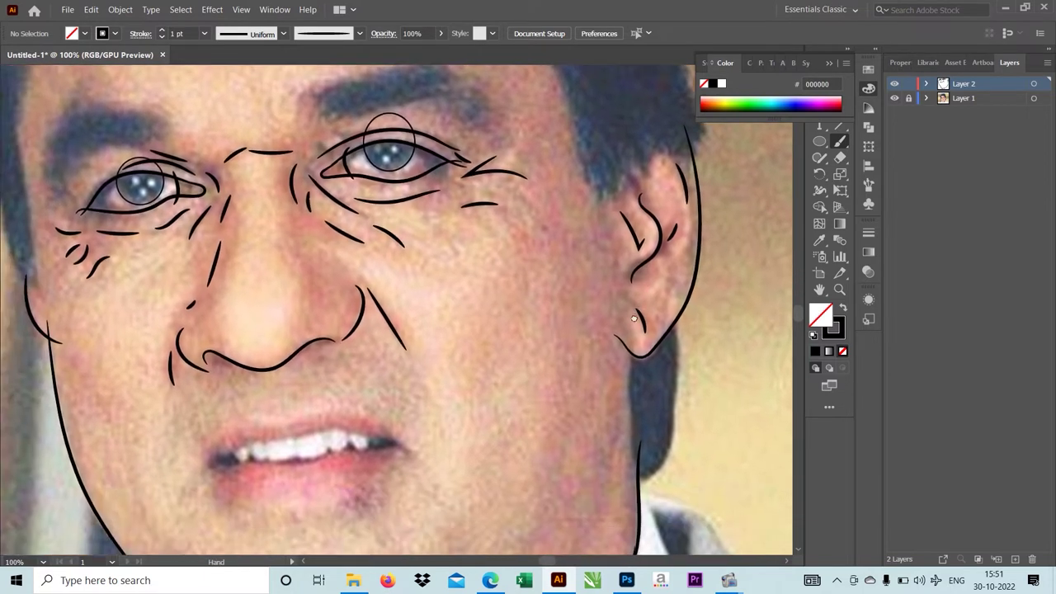
scroll(586, 209, "down", 2)
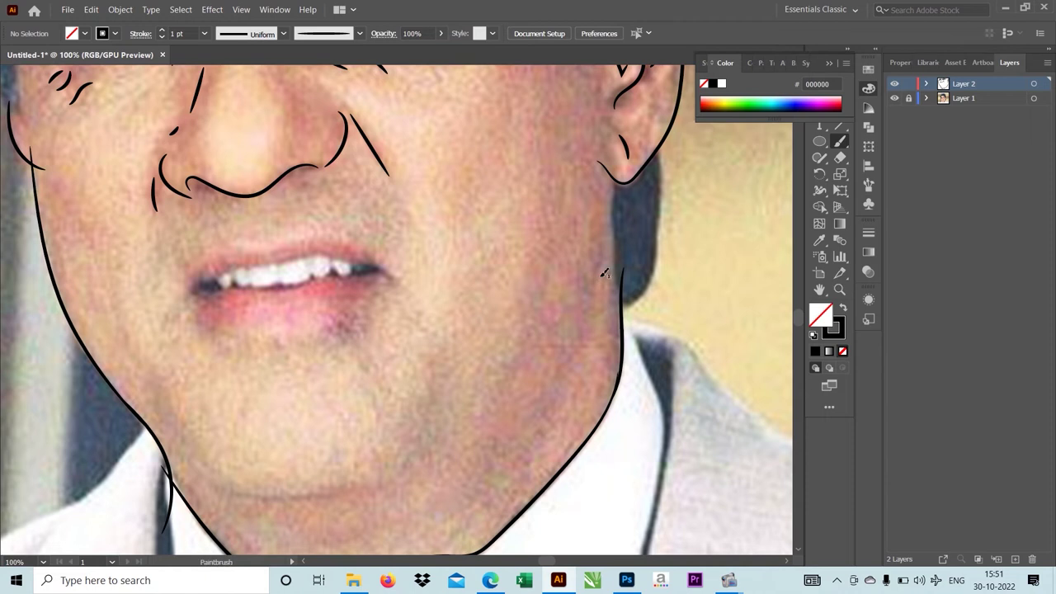
scroll(605, 273, "up", 2)
scroll(635, 179, "up", 1)
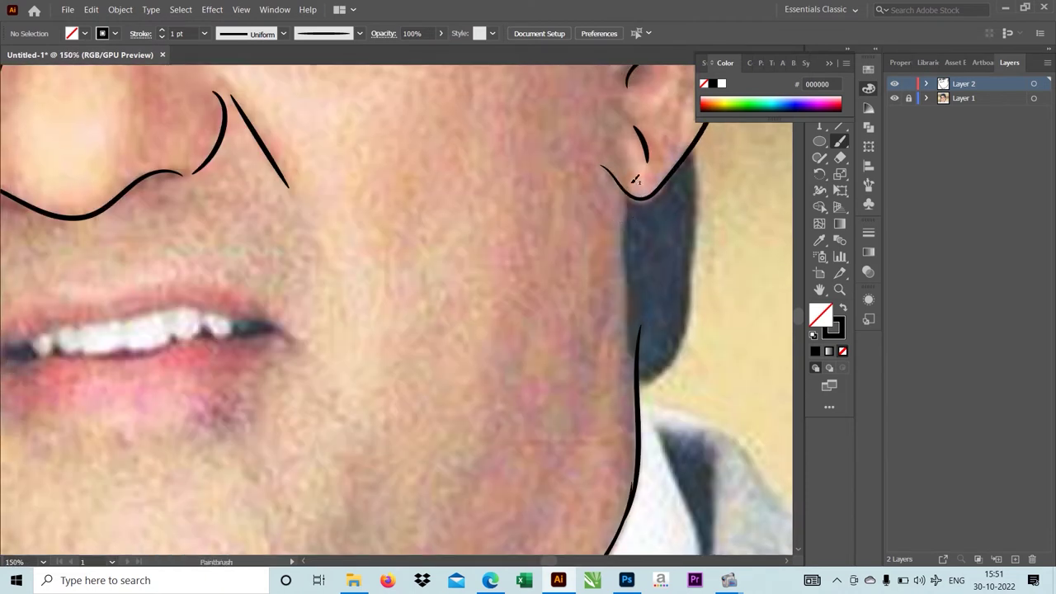
scroll(603, 253, "down", 2)
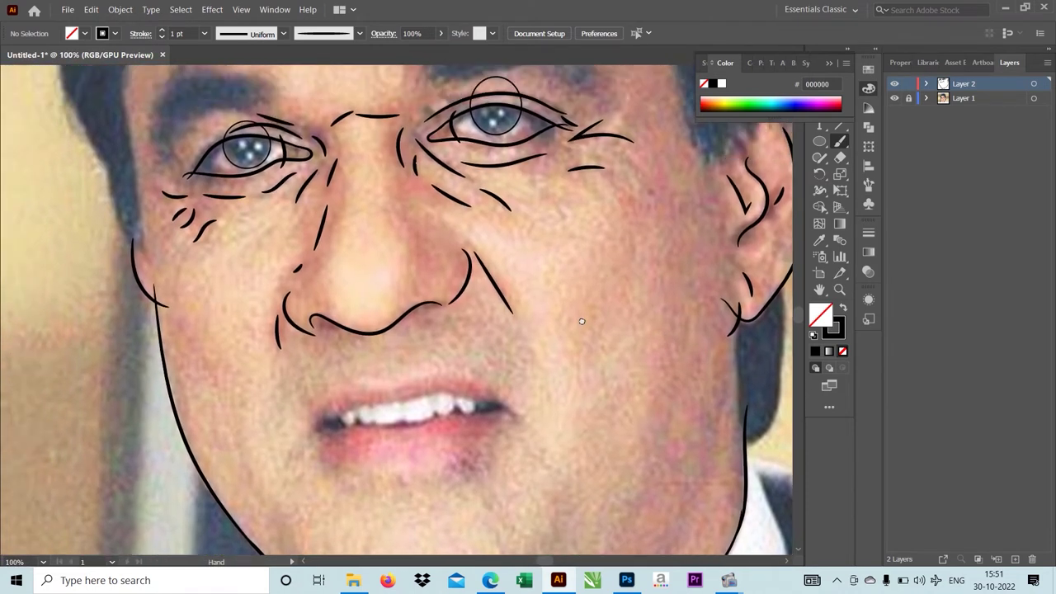
Step: Draw the curved crease line under the chin
left_click_drag(556, 207, 535, 376)
scroll(535, 376, "down", 3)
scroll(511, 412, "down", 2)
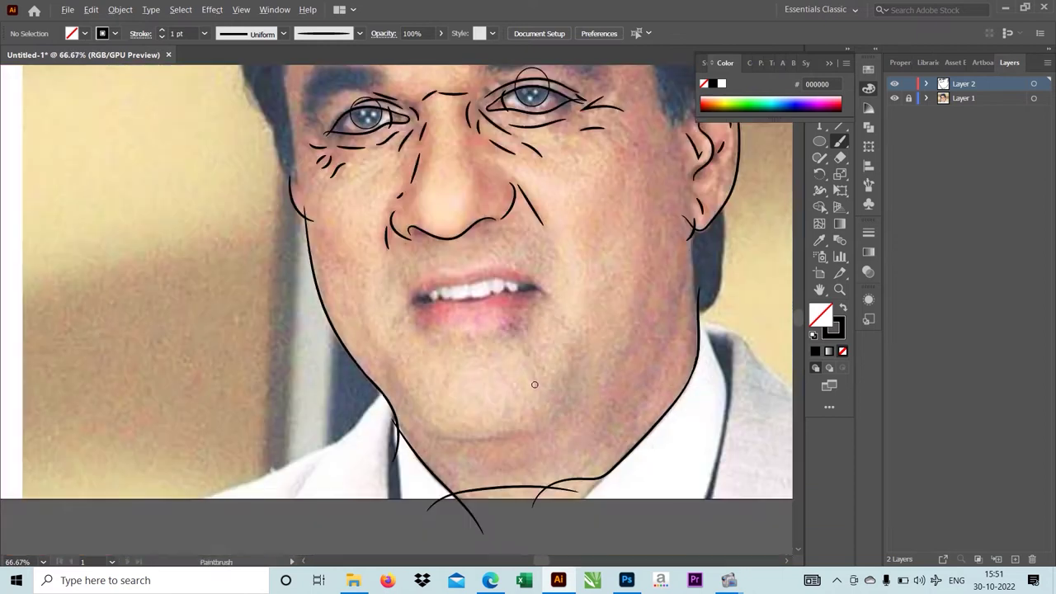
scroll(499, 431, "down", 2)
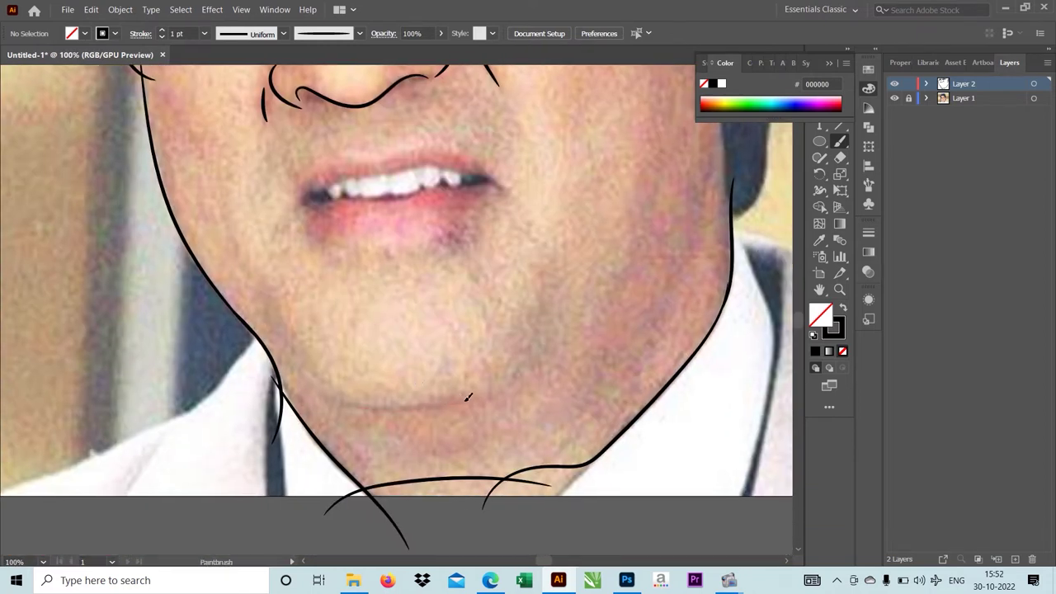
left_click_drag(475, 400, 341, 404)
scroll(528, 314, "up", 1)
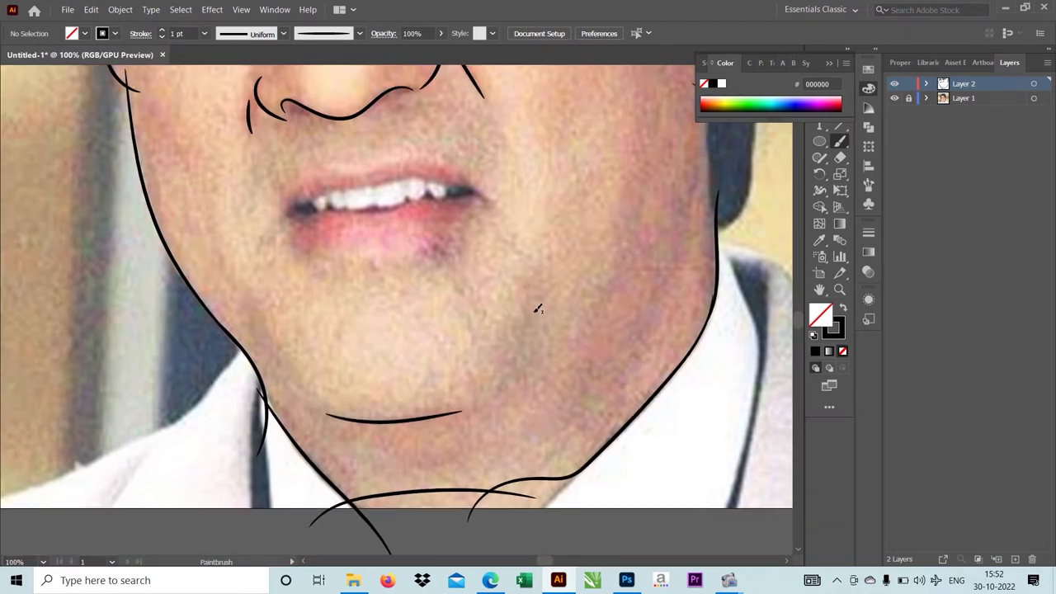
Step: Add a short crease beside the chin and a fold along the lower right jaw
left_click_drag(532, 322, 517, 356)
left_click_drag(561, 331, 533, 409)
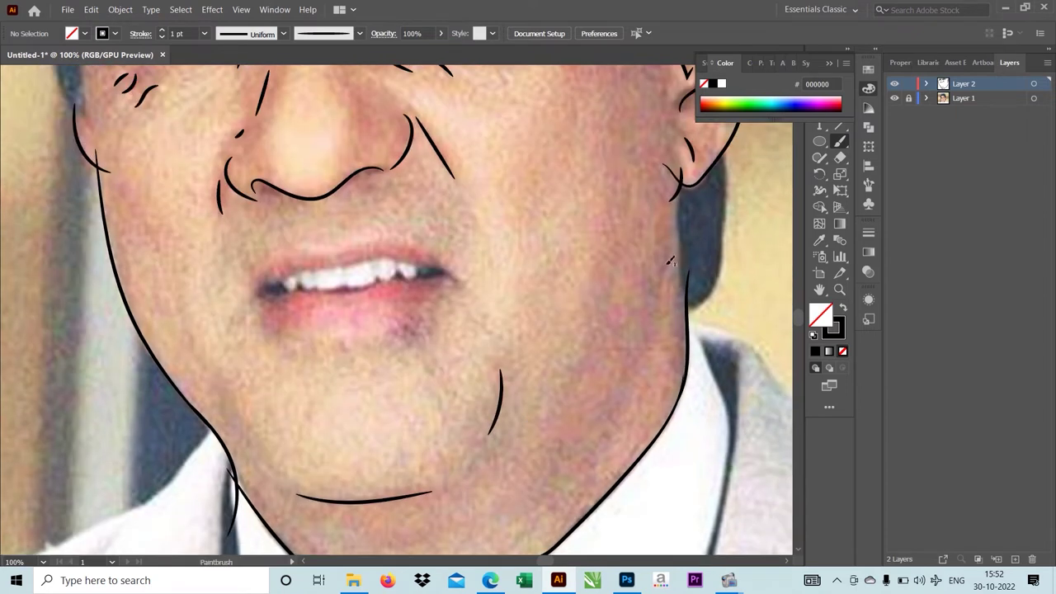
mouse_move(665, 269)
left_mouse_down()
mouse_move(636, 364)
mouse_move(657, 324)
left_mouse_up()
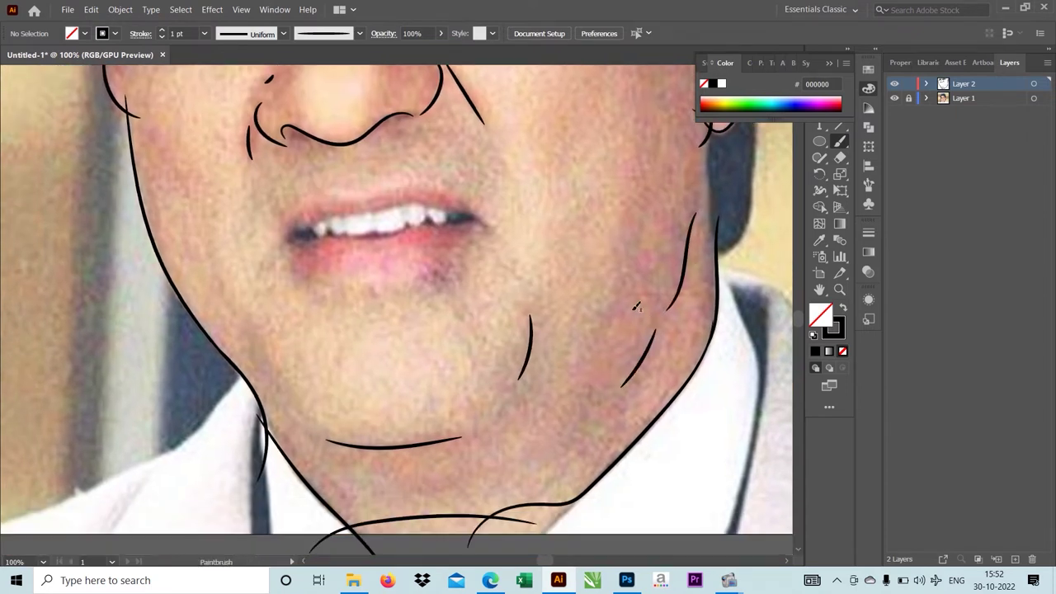
key("ctrl+z")
left_click_drag(588, 397, 653, 345)
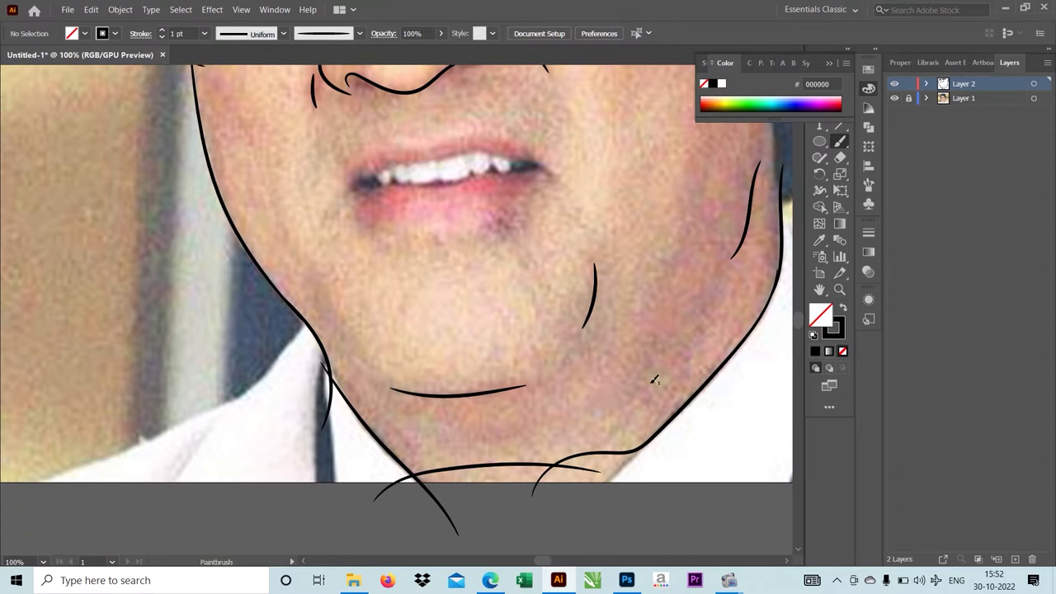
left_click_drag(571, 435, 648, 388)
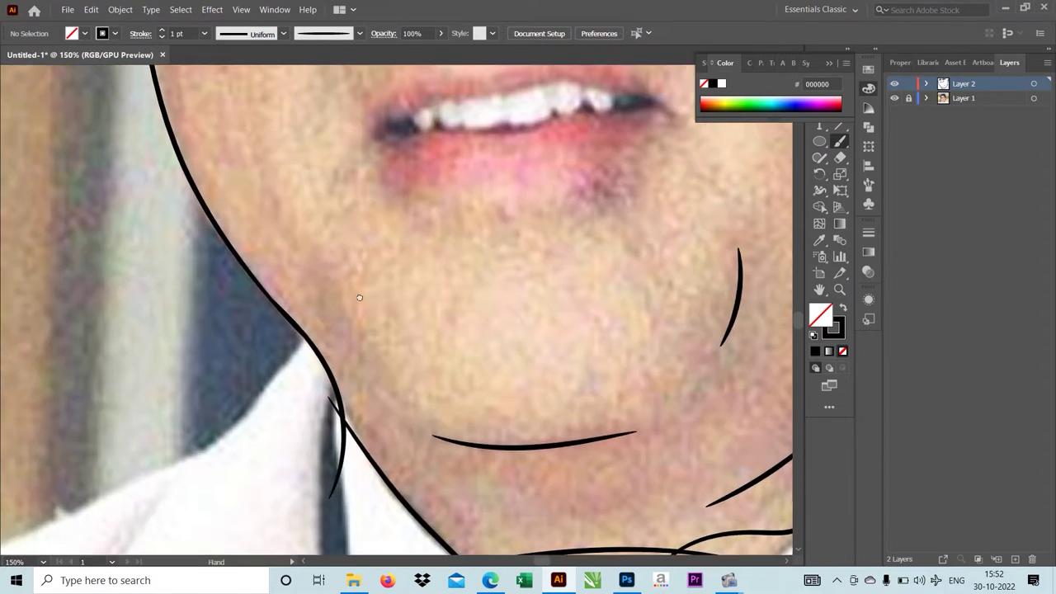
scroll(340, 227, "down", 2)
scroll(341, 228, "up", 1)
scroll(334, 232, "up", 1)
scroll(330, 235, "up", 1)
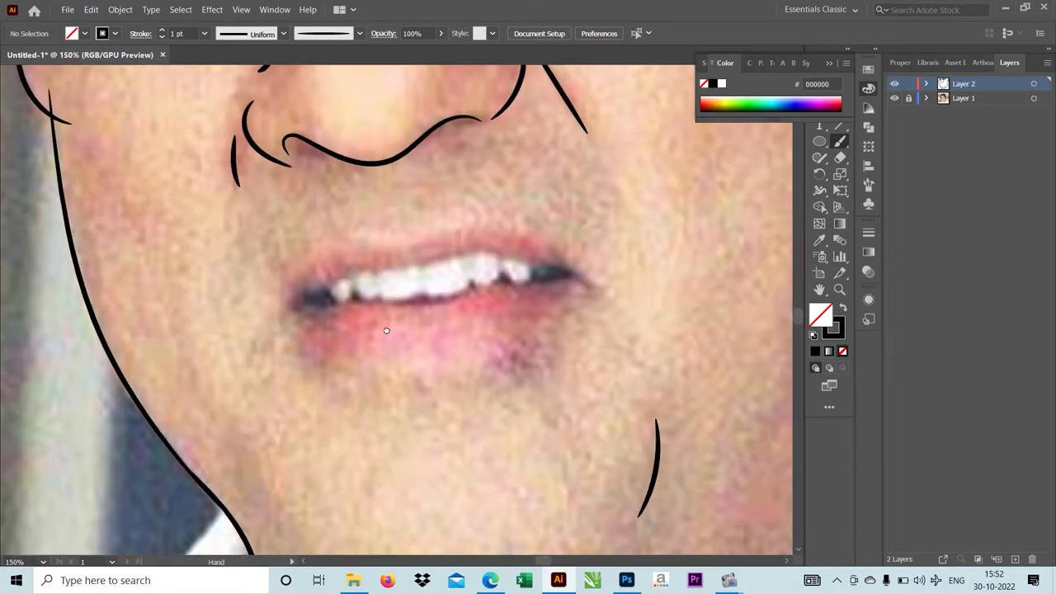
Step: Trace the upper lip's top edge, the left mouth corner and the lower lip outline
scroll(323, 237, "down", 1)
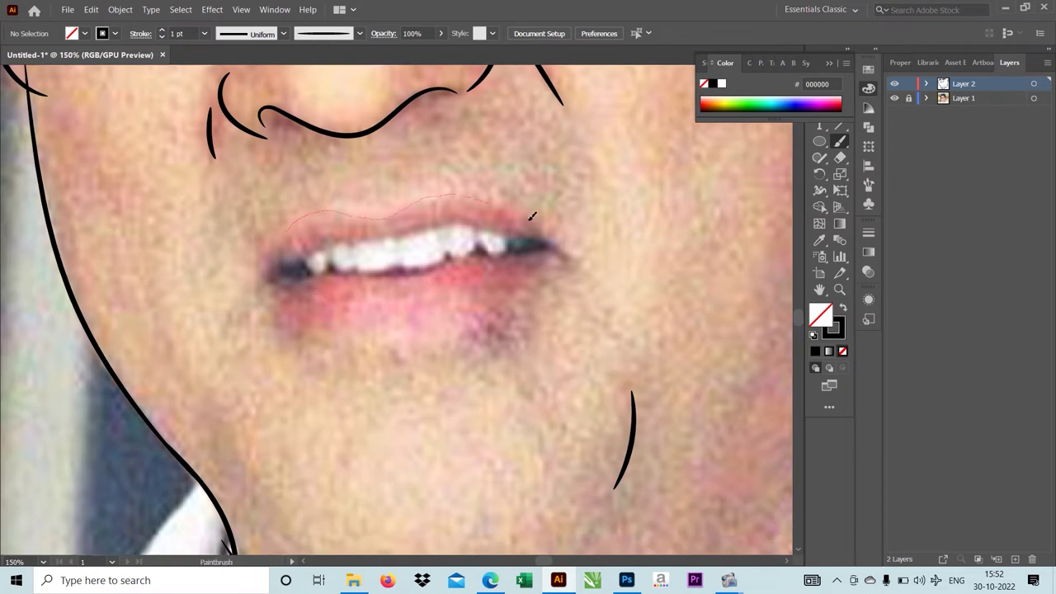
left_click_drag(586, 260, 596, 273)
scroll(470, 224, "left", 4)
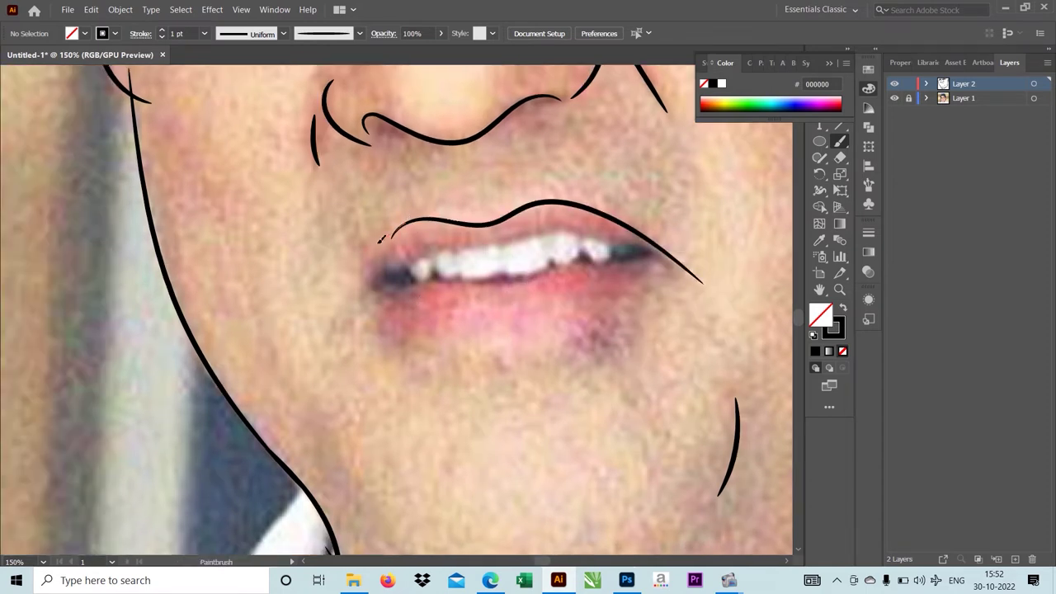
left_click_drag(364, 287, 340, 328)
scroll(346, 322, "up", 1)
scroll(363, 297, "down", 1)
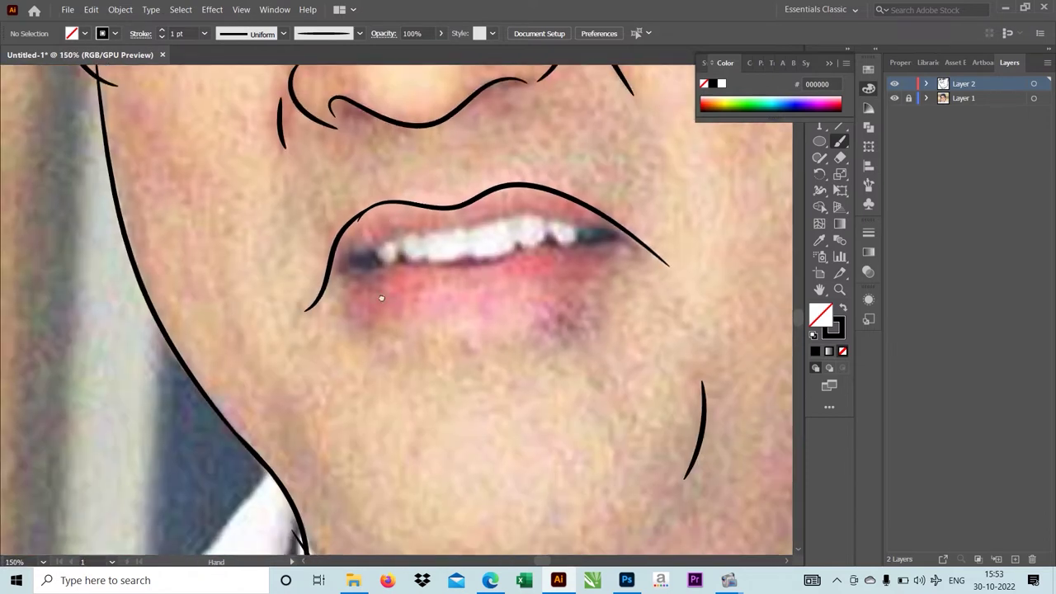
scroll(233, 240, "down", 1)
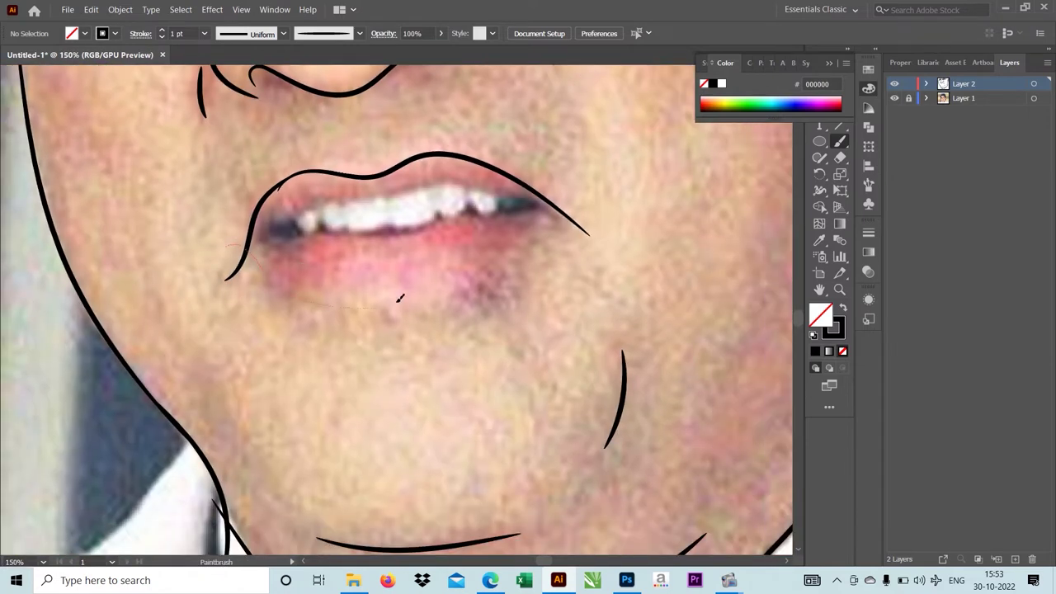
left_click_drag(543, 231, 607, 217)
scroll(505, 239, "left", 1)
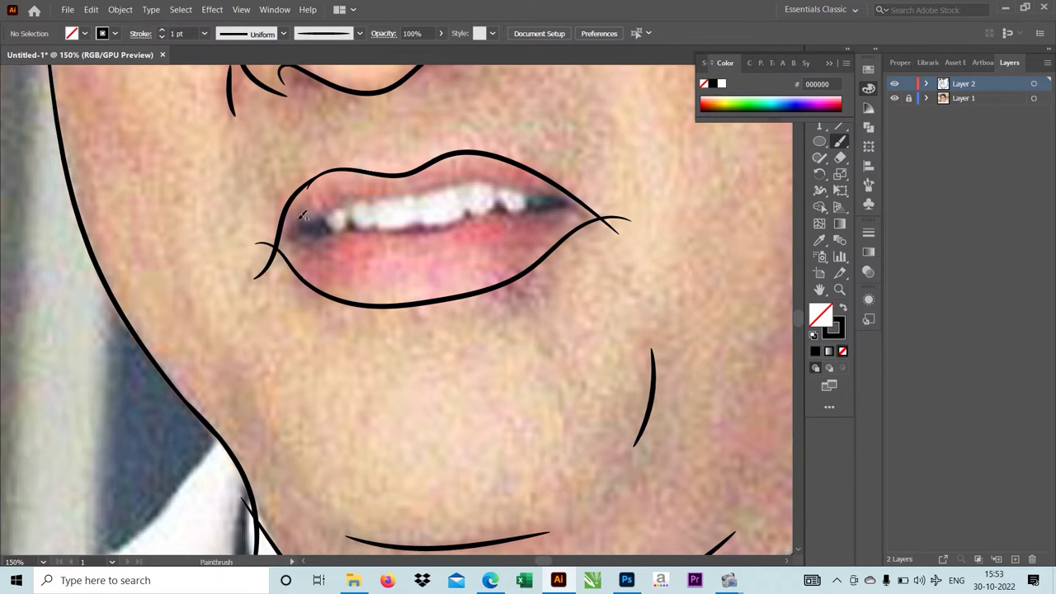
scroll(320, 219, "down", 1)
scroll(418, 233, "up", 2)
left_click_drag(418, 233, 398, 229)
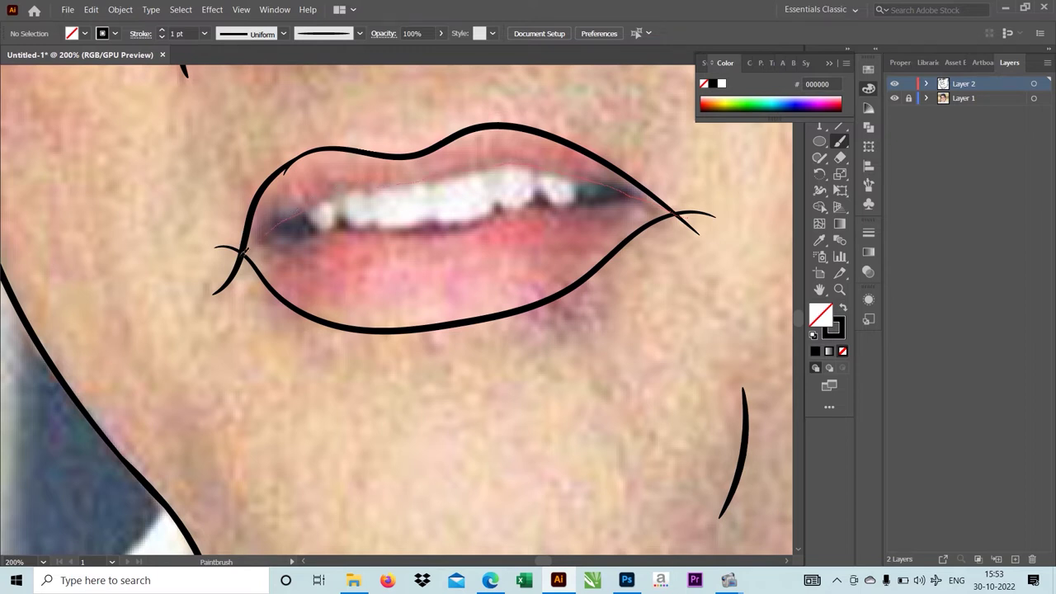
Step: Draw the line along the top of the teeth and where the lips meet
left_click_drag(242, 254, 240, 253)
scroll(183, 271, "right", 1)
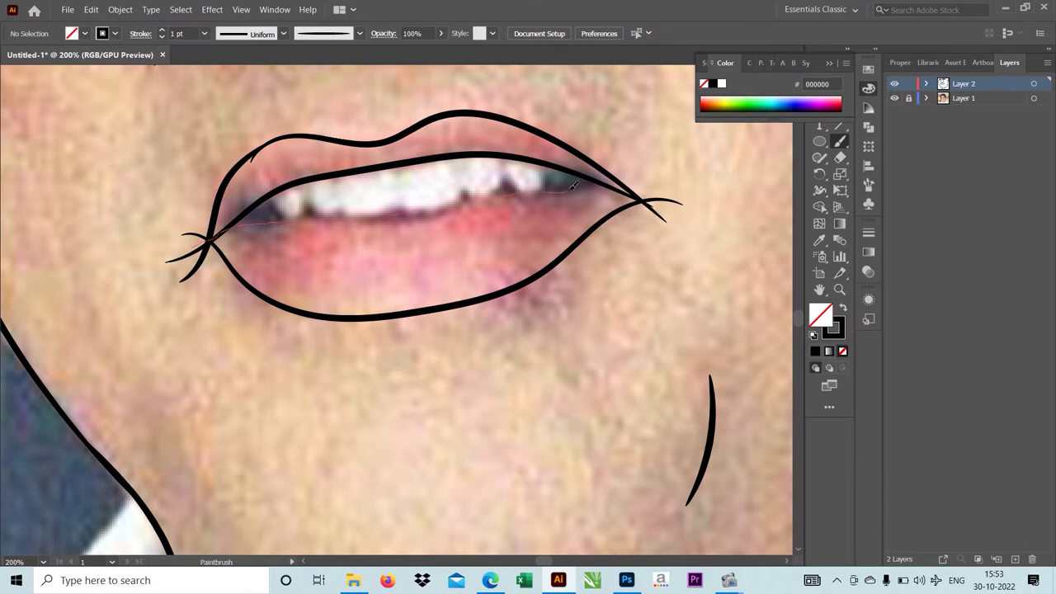
left_click_drag(693, 207, 693, 207)
scroll(693, 207, "down", 3)
scroll(692, 214, "up", 5)
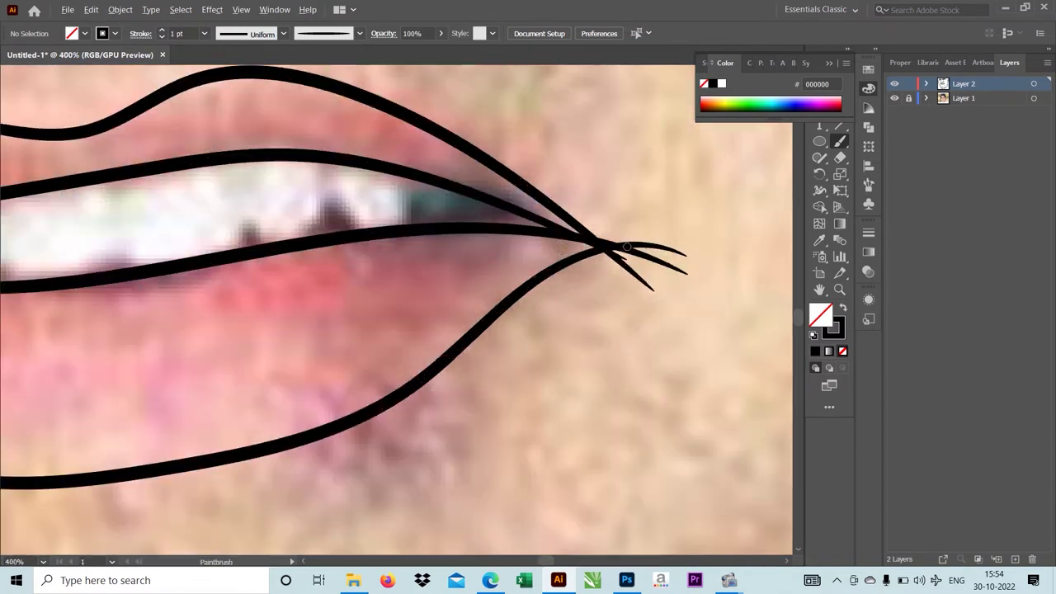
scroll(693, 214, "down", 3)
scroll(290, 285, "up", 4)
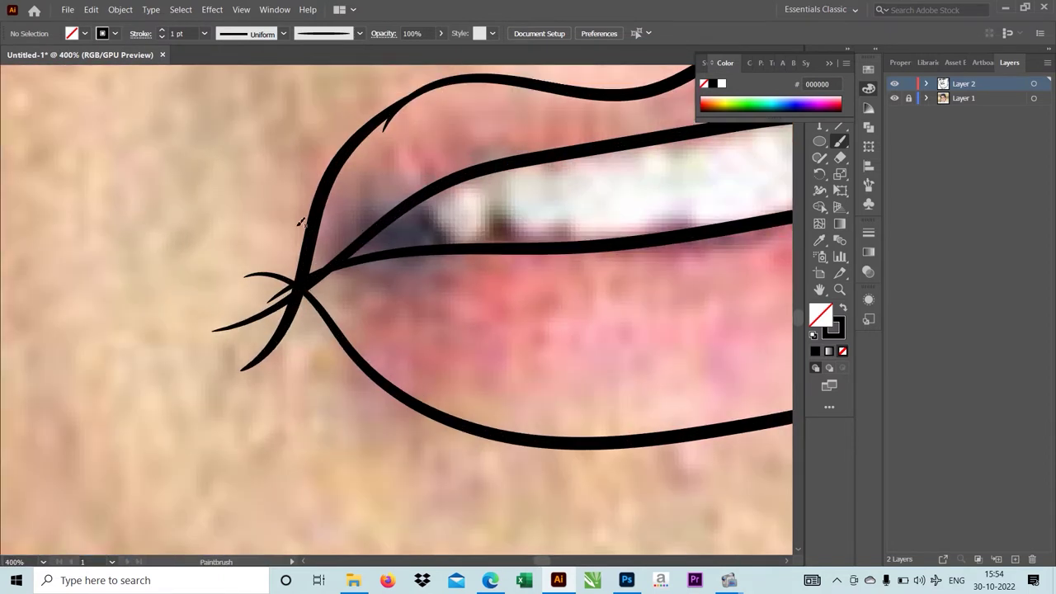
scroll(301, 223, "down", 3)
scroll(533, 188, "up", 1)
scroll(511, 352, "down", 3)
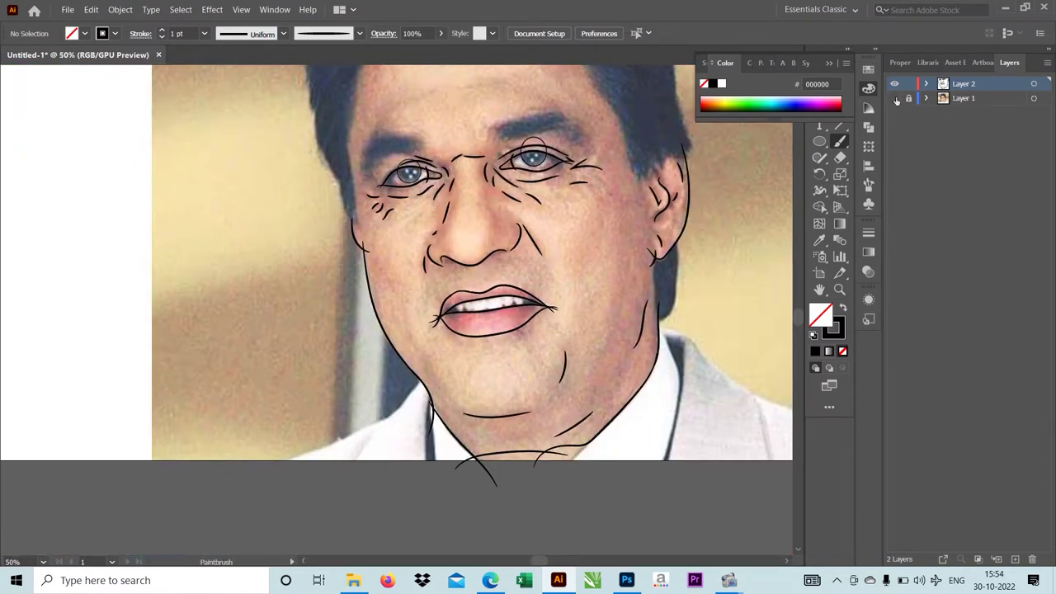
Step: Hide the photo layer to check the line drawing
left_click(894, 98)
scroll(466, 345, "up", 5)
scroll(466, 345, "down", 3)
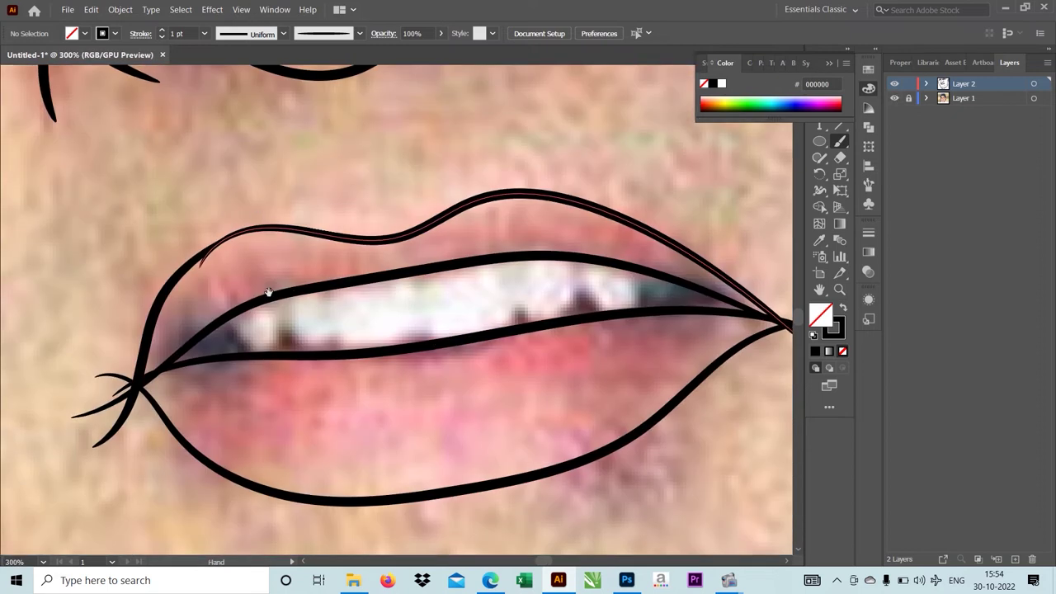
scroll(221, 320, "down", 2)
scroll(247, 294, "down", 3)
scroll(323, 367, "up", 1)
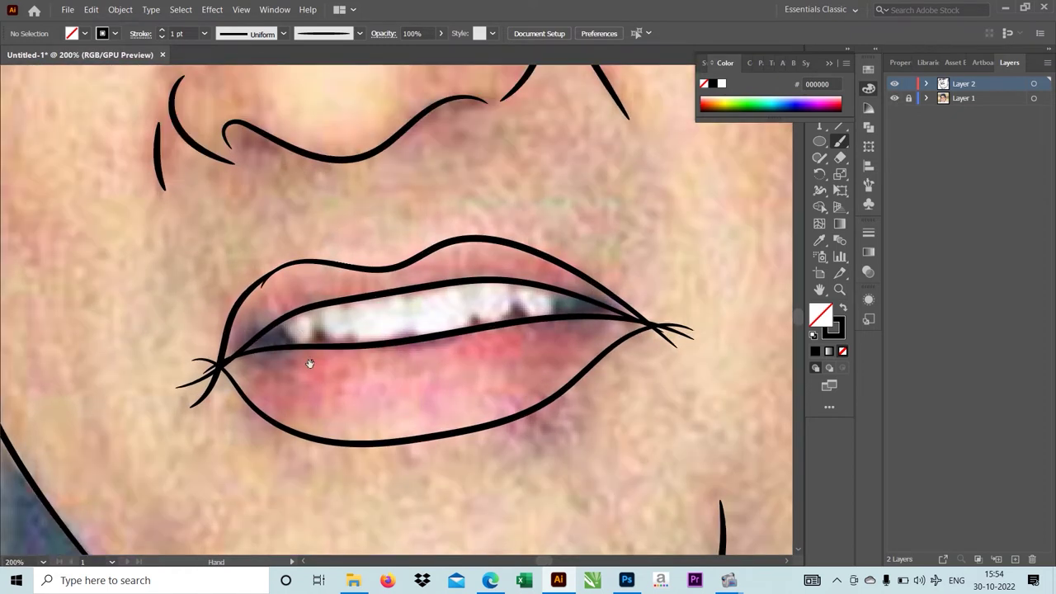
scroll(306, 362, "up", 1)
Step: Outline the first four upper teeth with curved strokes
left_click_drag(318, 346, 317, 303)
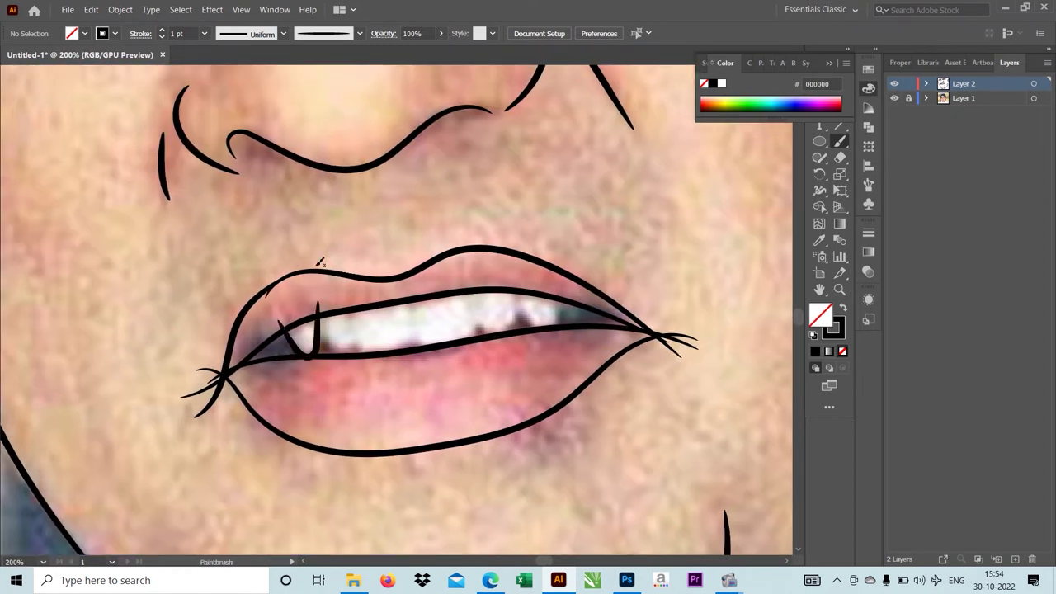
mouse_move(352, 340)
left_mouse_down()
mouse_move(358, 298)
mouse_move(363, 341)
left_mouse_up()
left_click_drag(475, 325, 478, 292)
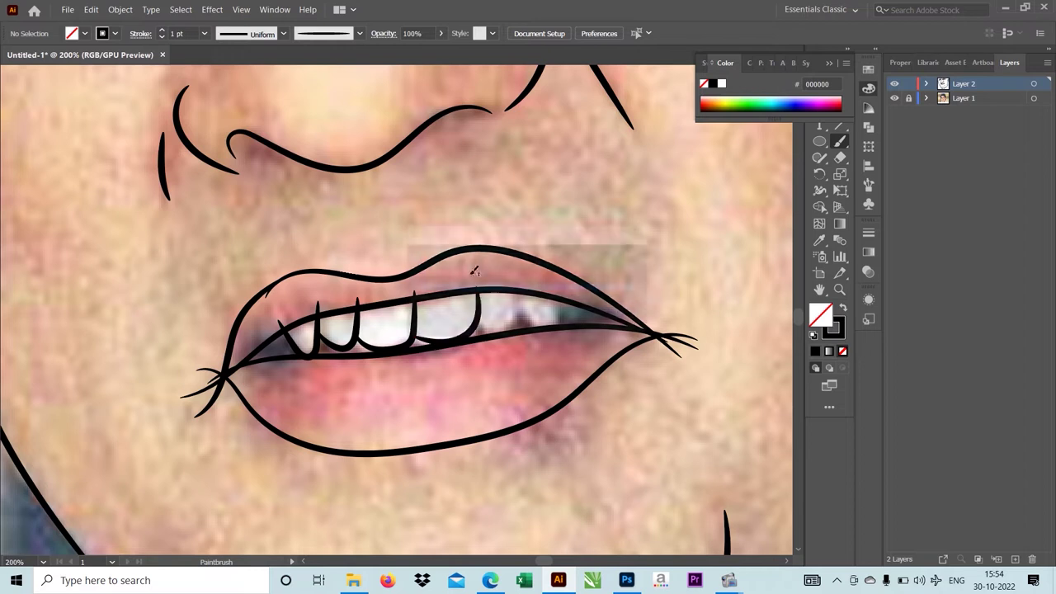
mouse_move(482, 330)
left_mouse_down()
mouse_move(523, 292)
mouse_move(338, 342)
left_mouse_up()
scroll(377, 319, "up", 1)
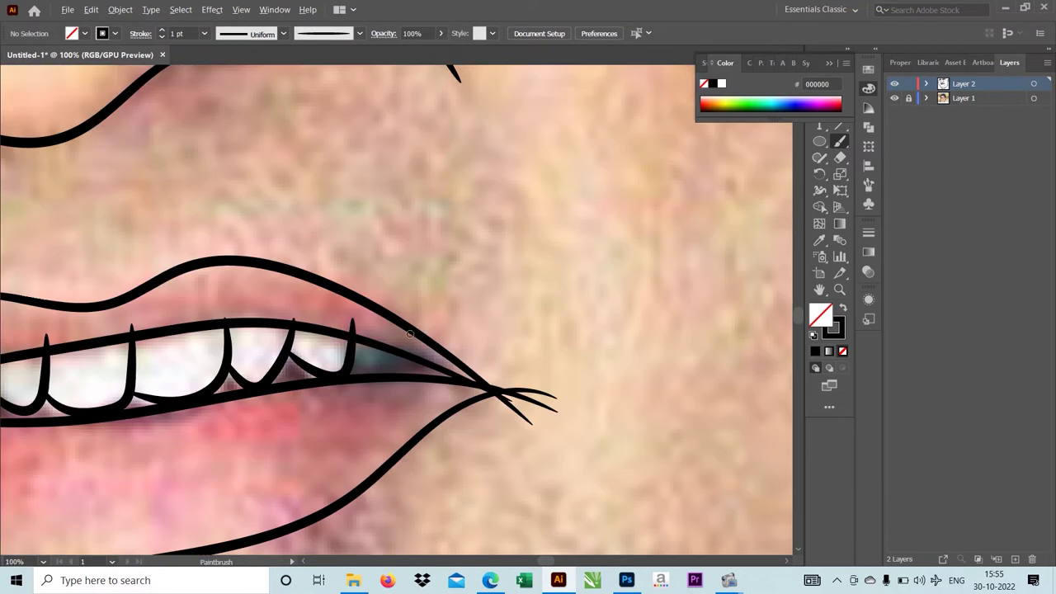
scroll(373, 247, "up", 1)
scroll(370, 219, "up", 1)
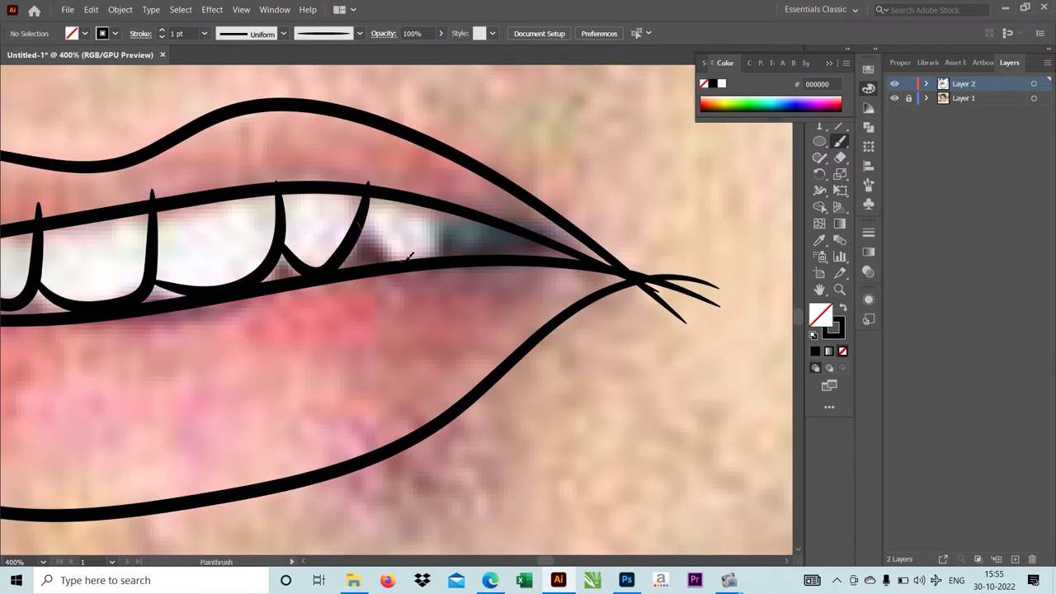
Step: Add tooth strokes at the right end of the teeth, removing the extra hooked stroke
left_click_drag(447, 210, 373, 252)
scroll(372, 251, "down", 2)
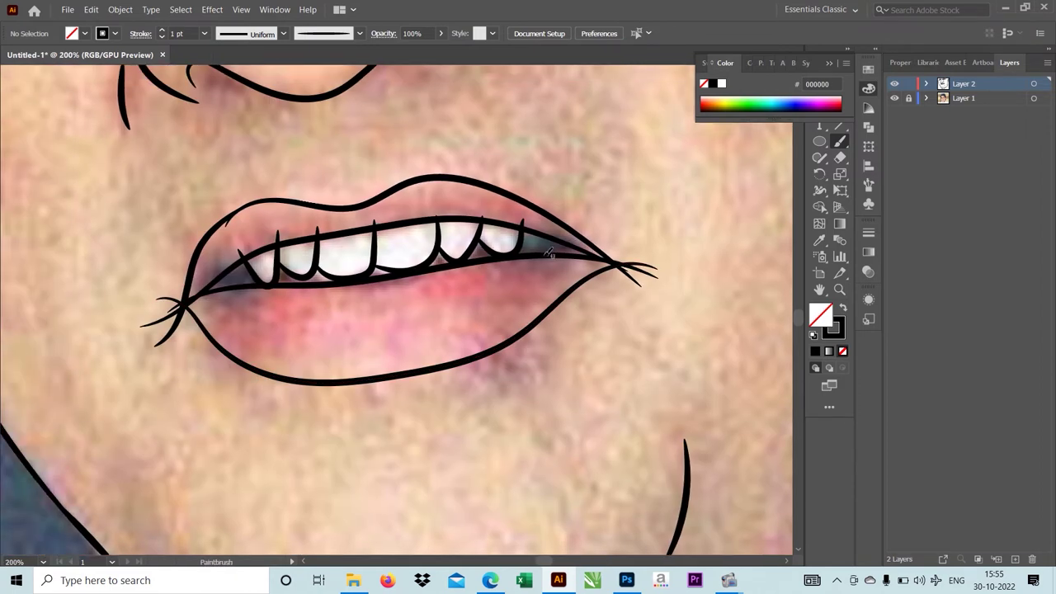
scroll(548, 254, "down", 1)
scroll(548, 254, "up", 2)
scroll(547, 254, "up", 1)
left_click_drag(500, 282, 541, 246)
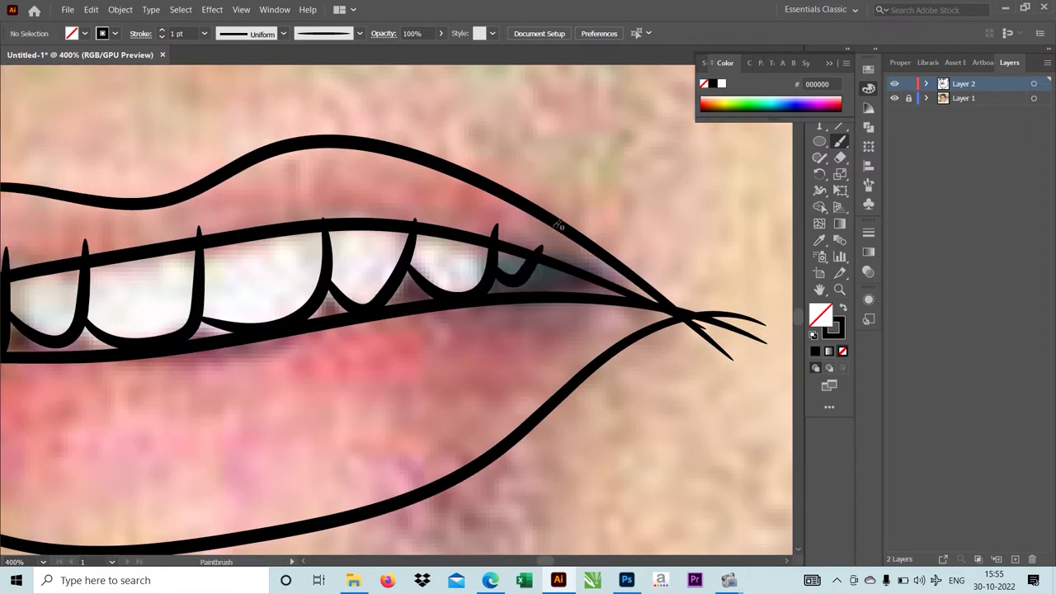
key("ctrl+z")
scroll(524, 273, "down", 2)
scroll(495, 289, "down", 1)
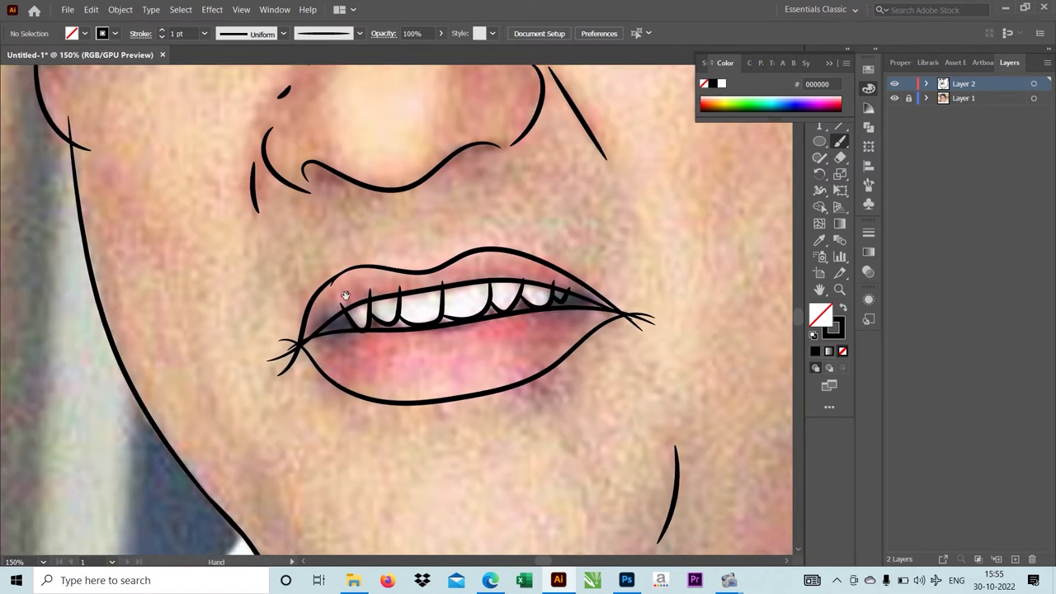
scroll(462, 314, "up", 1)
scroll(454, 325, "down", 1)
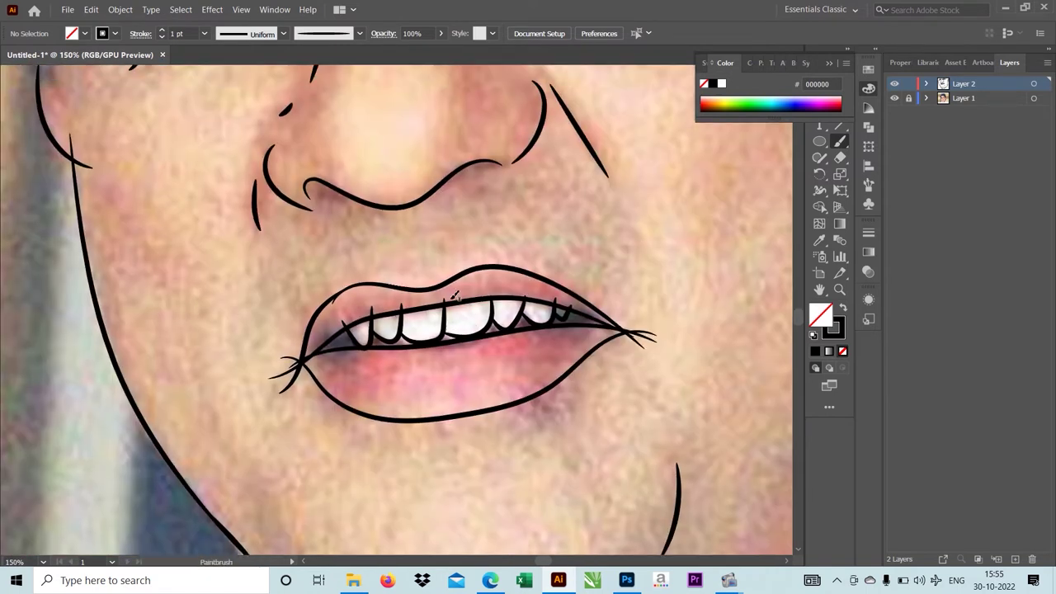
Step: Close the Color panel
left_click(828, 63)
scroll(428, 458, "down", 2)
scroll(428, 458, "up", 1)
scroll(428, 458, "down", 1)
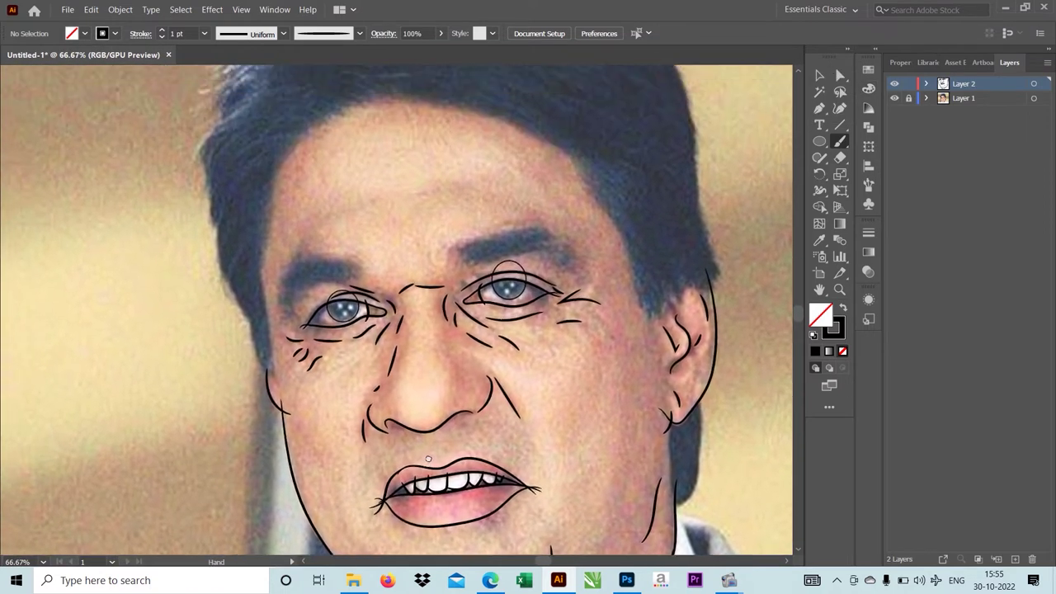
scroll(422, 188, "up", 2)
scroll(404, 206, "down", 2)
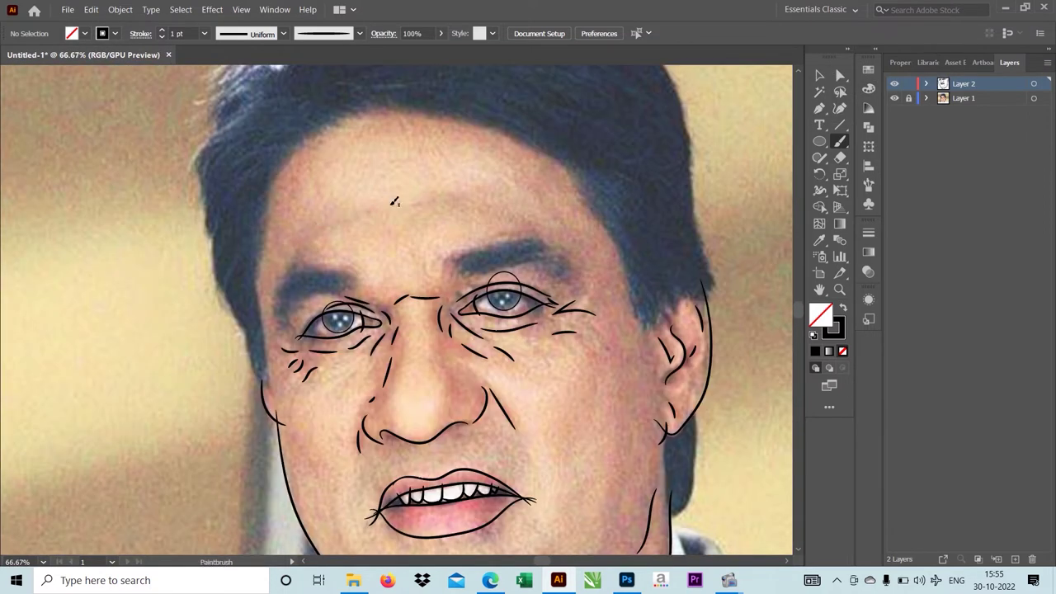
scroll(394, 201, "up", 1)
Step: Draw two curved wrinkle lines across the forehead
left_click_drag(290, 232, 266, 259)
scroll(396, 177, "right", 2)
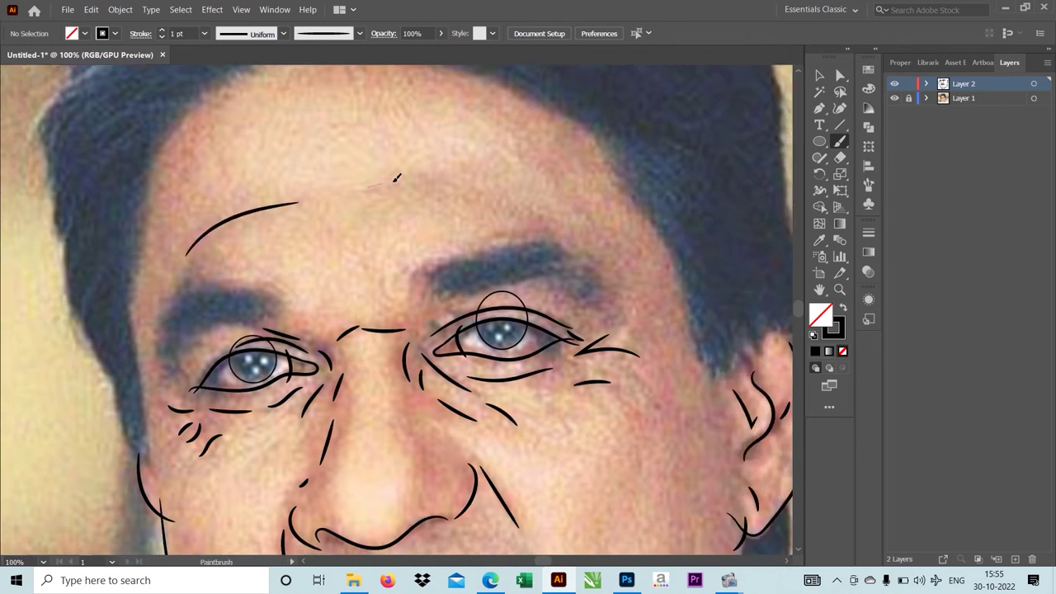
left_click_drag(494, 190, 534, 212)
scroll(441, 223, "left", 2)
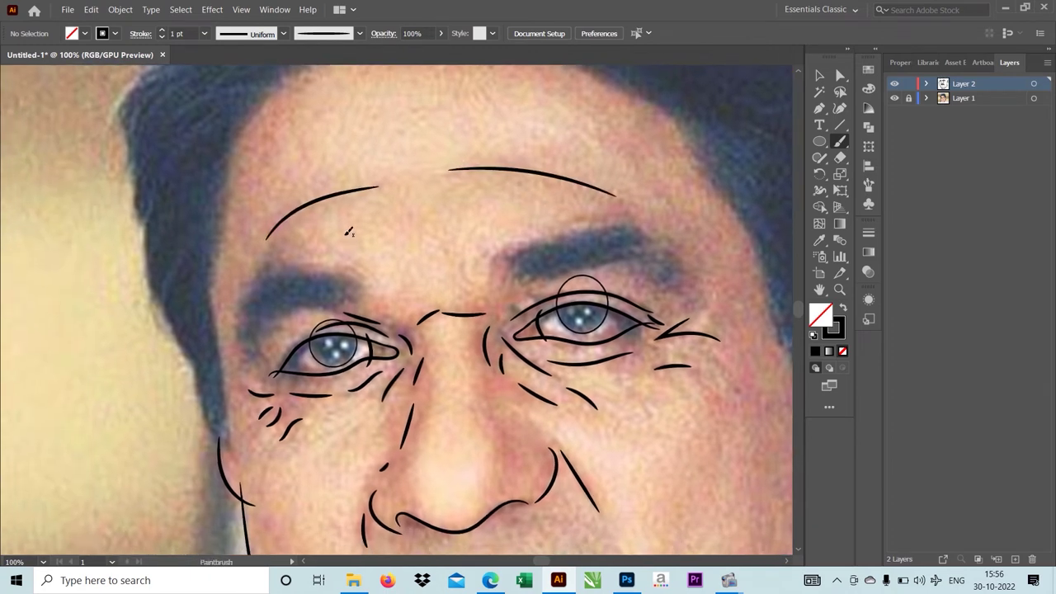
scroll(349, 232, "down", 1)
Step: Draw a short crease line beside the mouth
mouse_move(485, 459)
left_mouse_down()
mouse_move(485, 352)
mouse_move(496, 419)
left_mouse_up()
scroll(497, 420, "down", 1)
left_click_drag(434, 320, 492, 283)
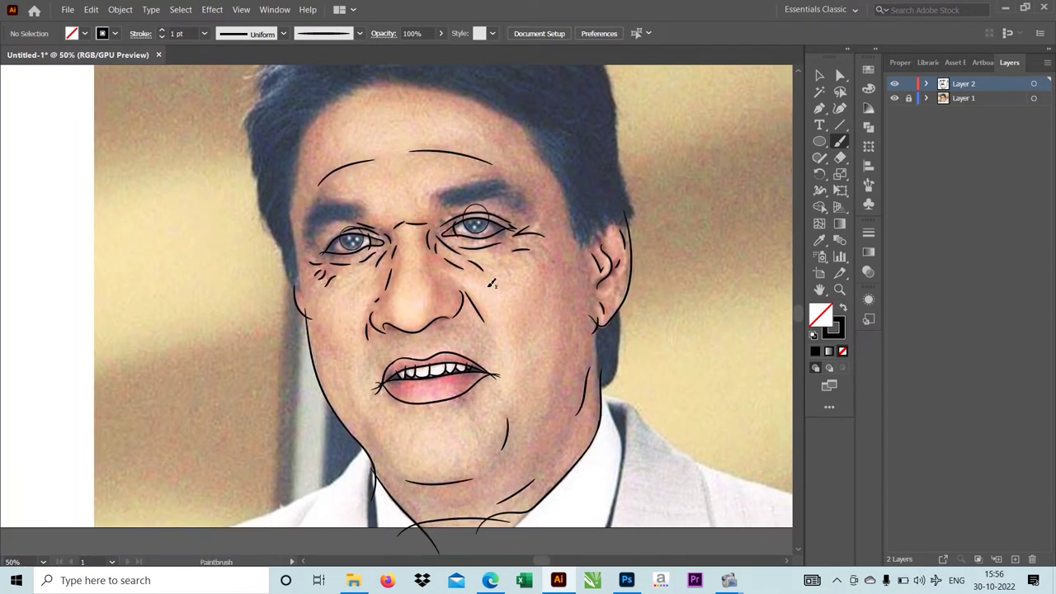
scroll(492, 284, "up", 1)
left_click_drag(458, 404, 464, 360)
scroll(460, 292, "up", 1)
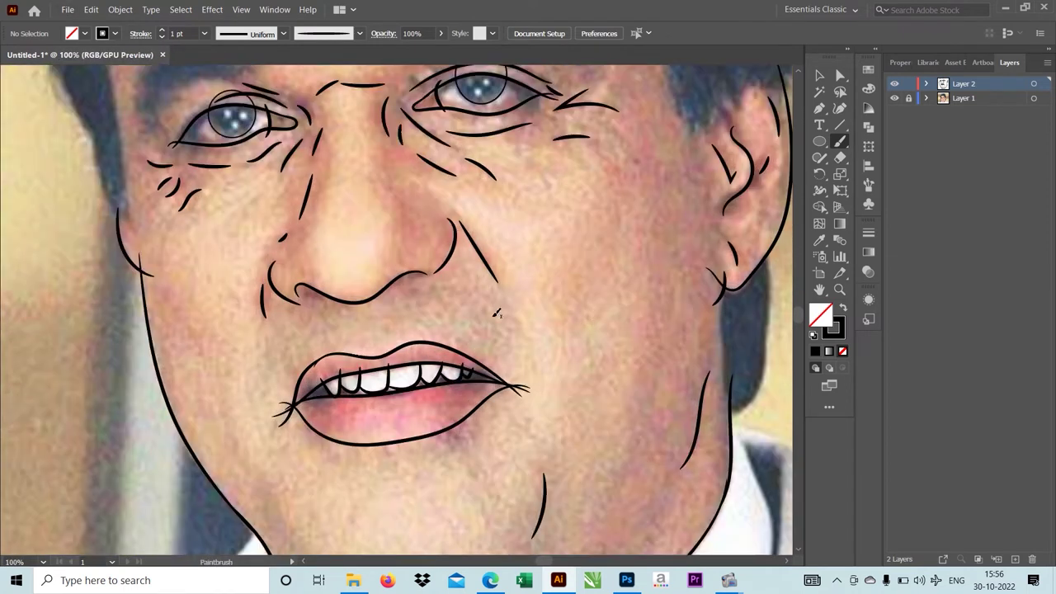
left_click_drag(509, 327, 511, 330)
scroll(511, 330, "down", 1)
Step: Pan and zoom around the lower face to review the crease strokes
left_click_drag(352, 371, 373, 346)
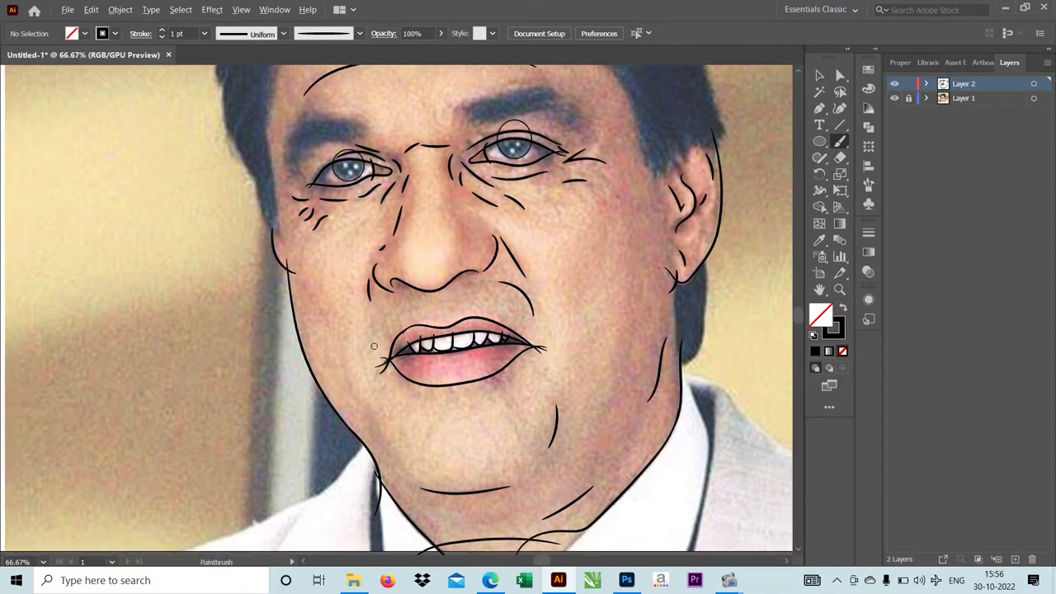
left_click_drag(389, 394, 412, 444)
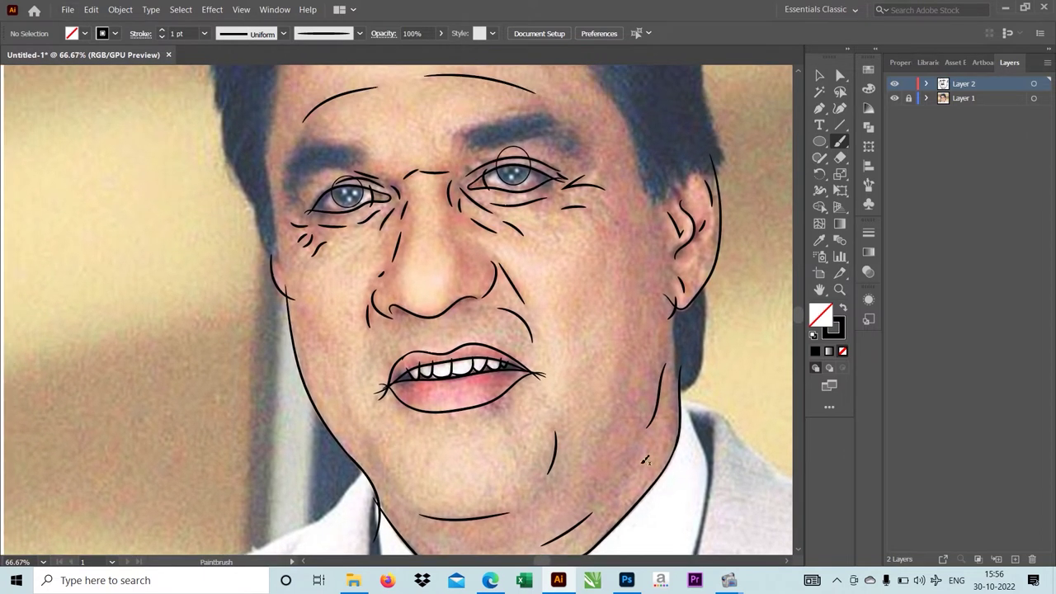
scroll(645, 460, "up", 1)
scroll(582, 381, "down", 2)
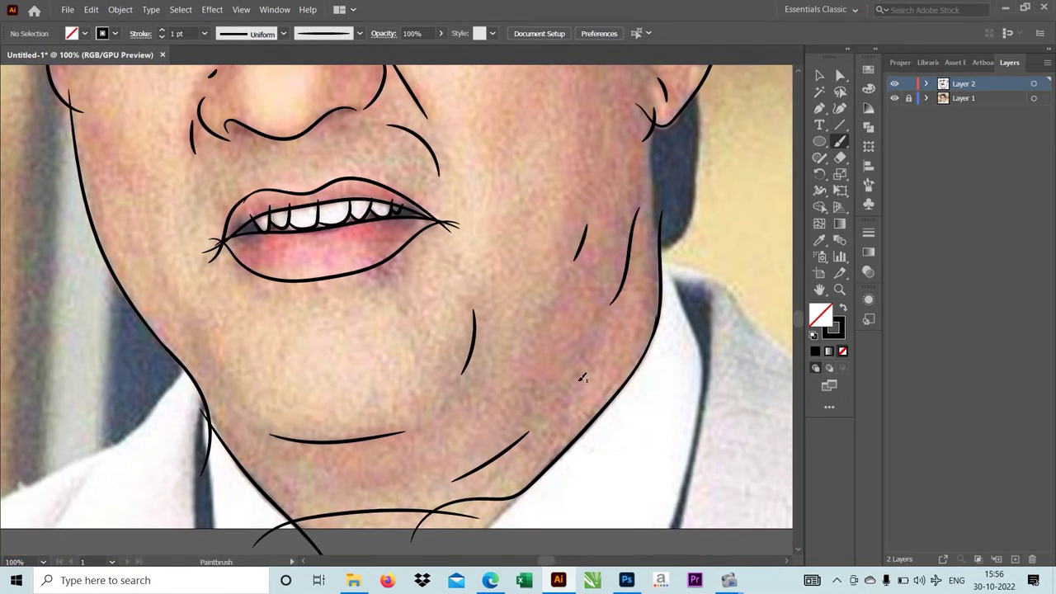
scroll(478, 431, "down", 1)
scroll(478, 431, "up", 1)
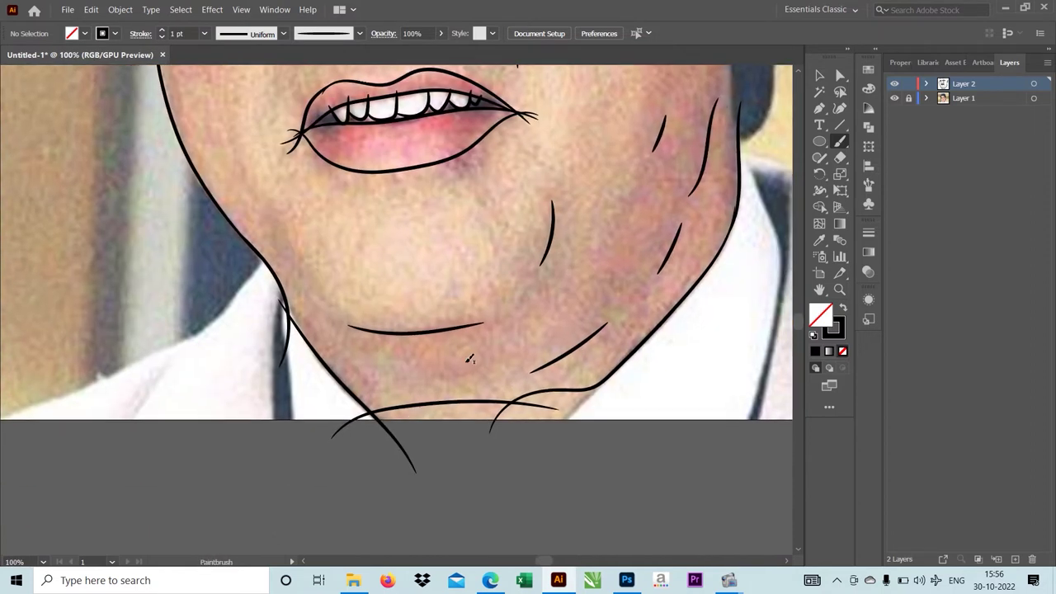
scroll(439, 372, "up", 2)
scroll(499, 310, "down", 1)
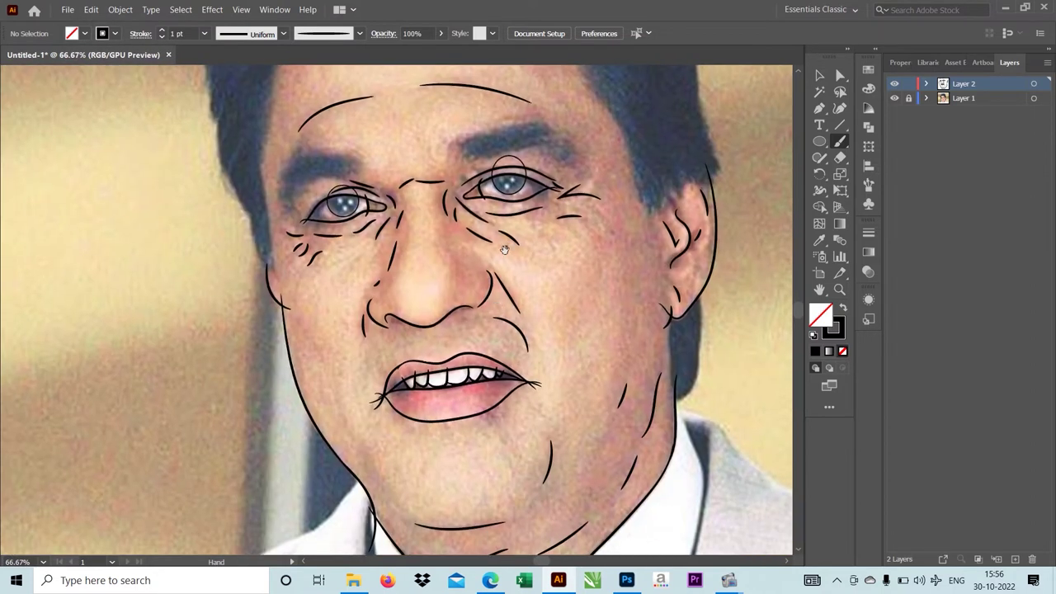
Step: Select all the line art and expand the strokes into filled shapes
key("ctrl+a")
left_click(121, 9)
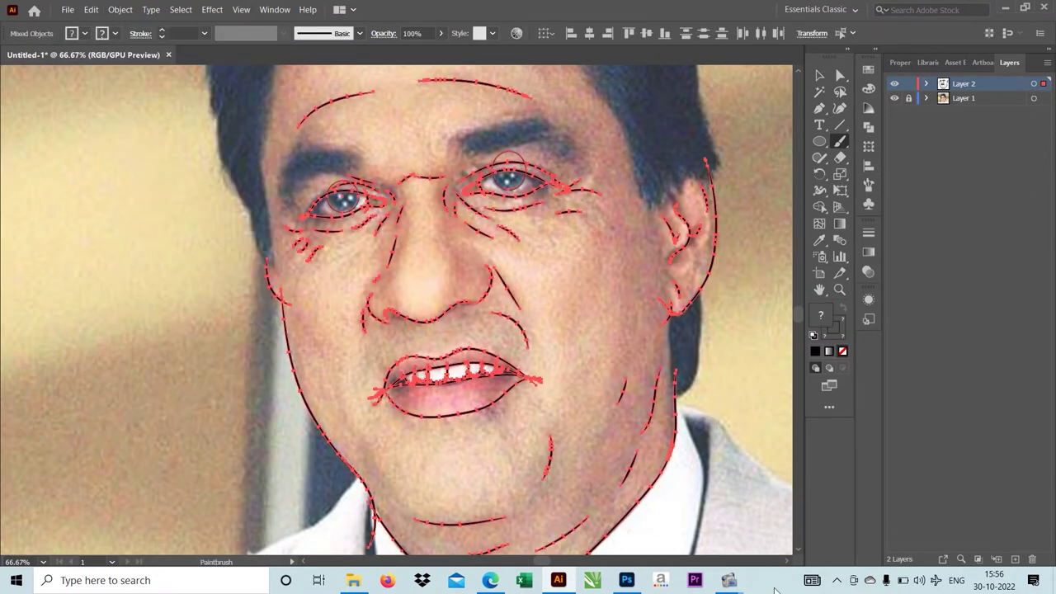
left_click(121, 9)
left_click(234, 236)
key("Return")
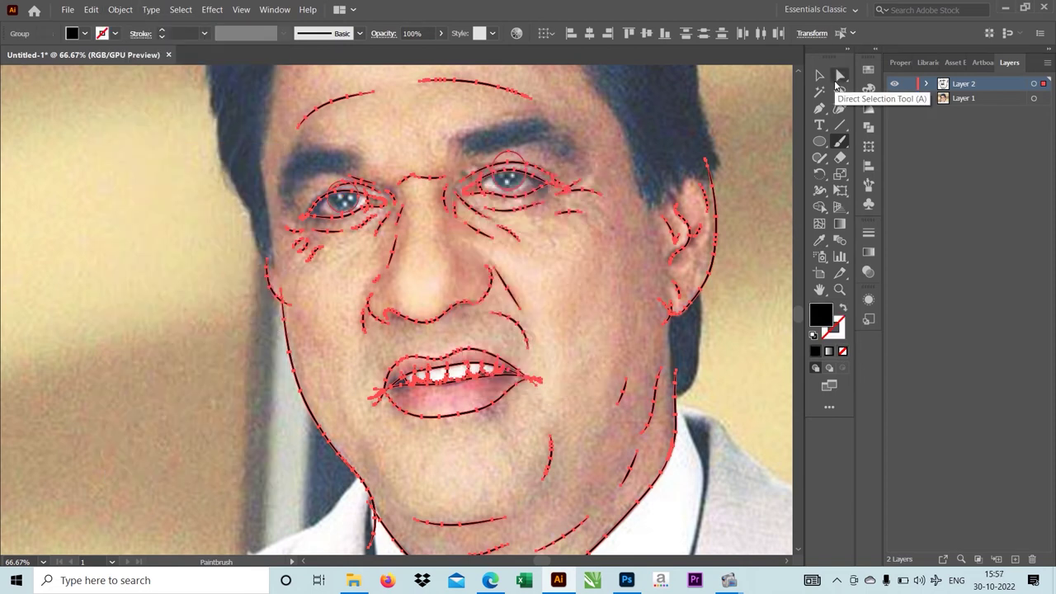
Step: Apply Pathfinder Divide, ungroup the resulting pieces and deselect
left_click(868, 167)
left_click(867, 127)
right_click(645, 202)
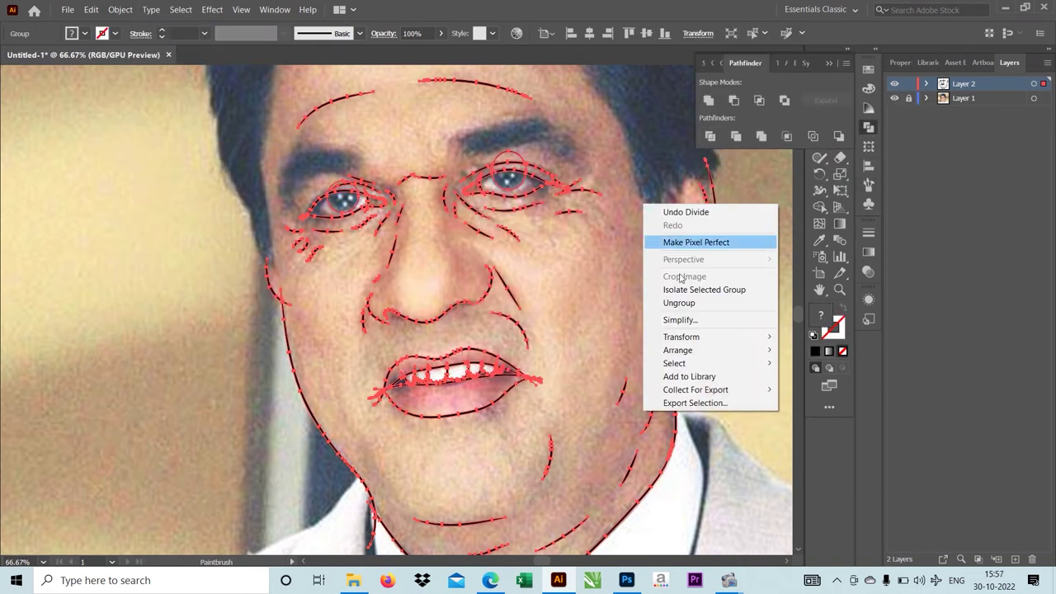
left_click(692, 302)
left_click(236, 226)
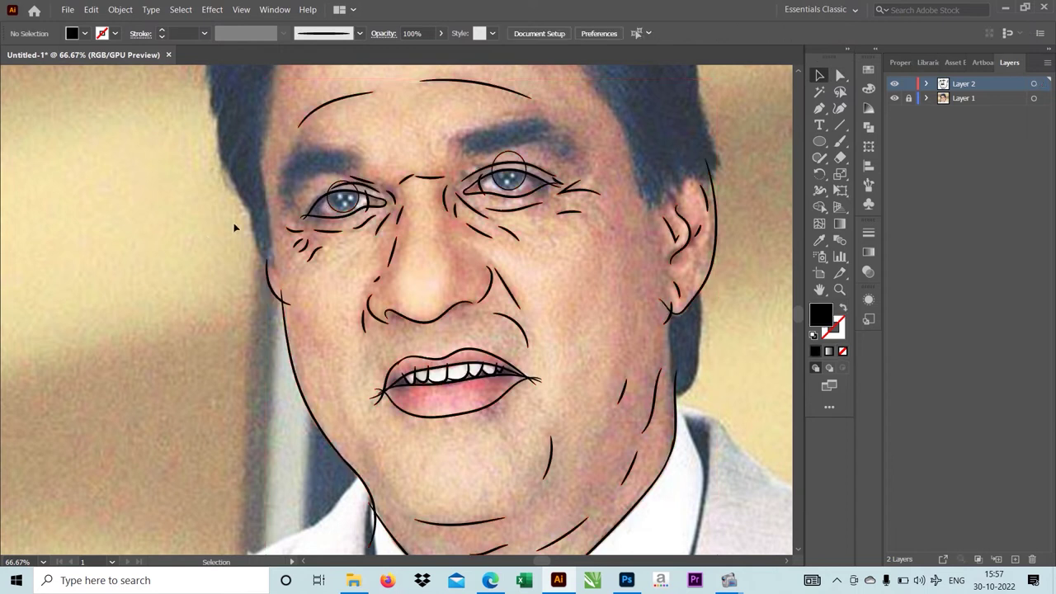
scroll(334, 172, "up", 6)
Step: Erase the stray circle arcs around both eyes and the vertical stroke's leftover ends
left_click(340, 170, "alt")
left_click(490, 216, "alt")
left_click(577, 259, "alt")
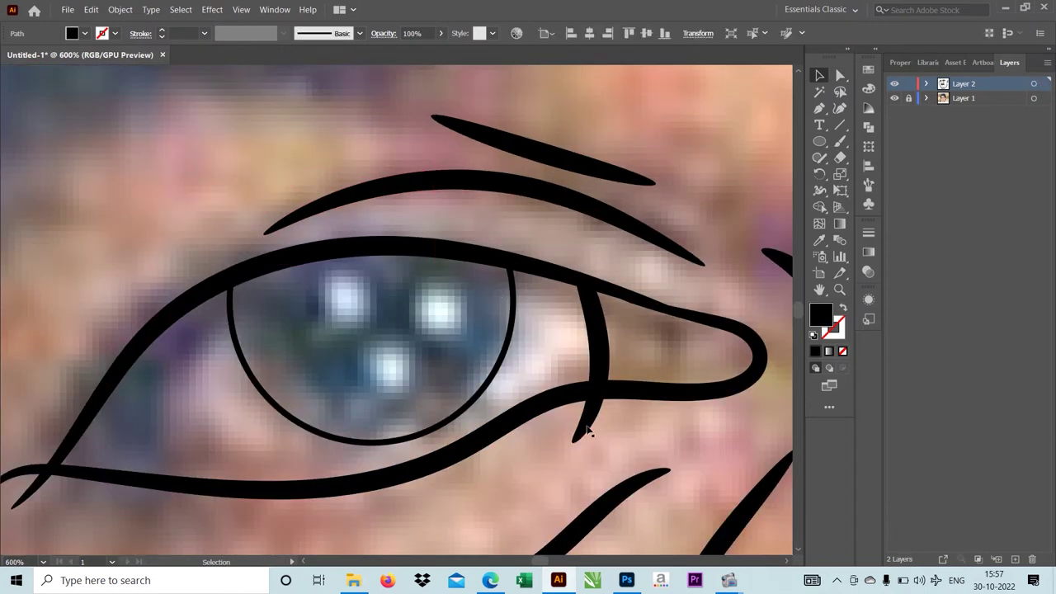
left_click(586, 419, "alt")
left_click(21, 472, "alt")
scroll(99, 451, "down", 5)
scroll(396, 330, "down", 3)
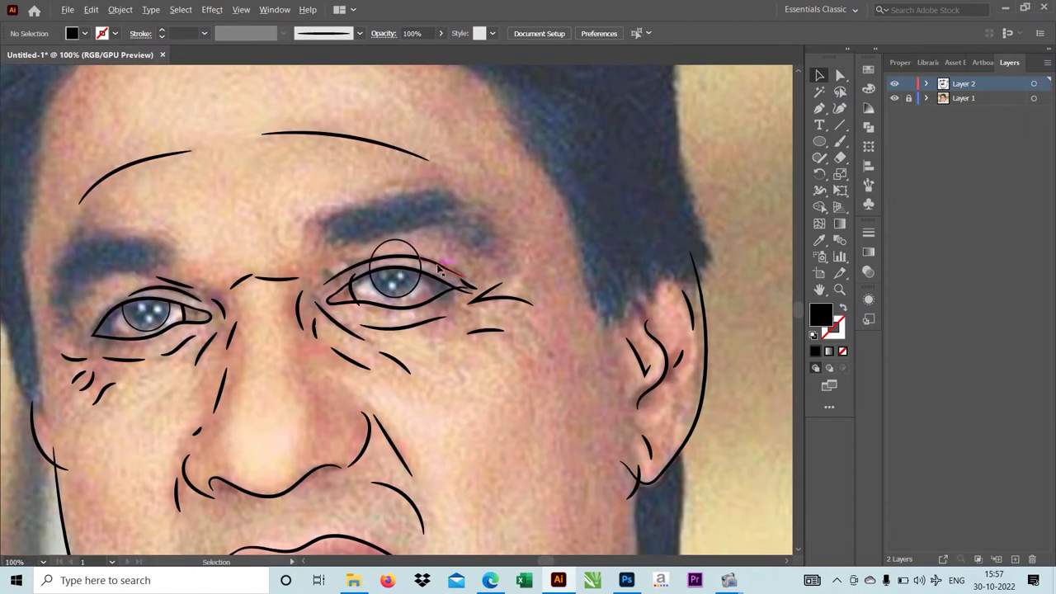
scroll(290, 168, "up", 4)
left_click(289, 165, "alt")
left_click(360, 248, "alt")
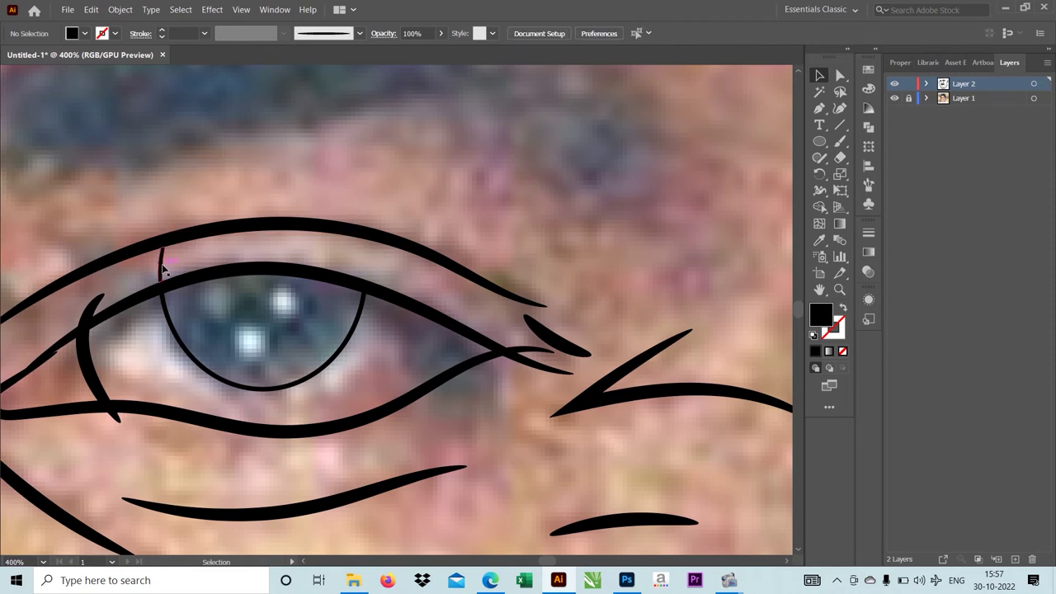
left_click(104, 307, "alt")
Step: Erase the stray strokes beside the ear
scroll(504, 326, "down", 1)
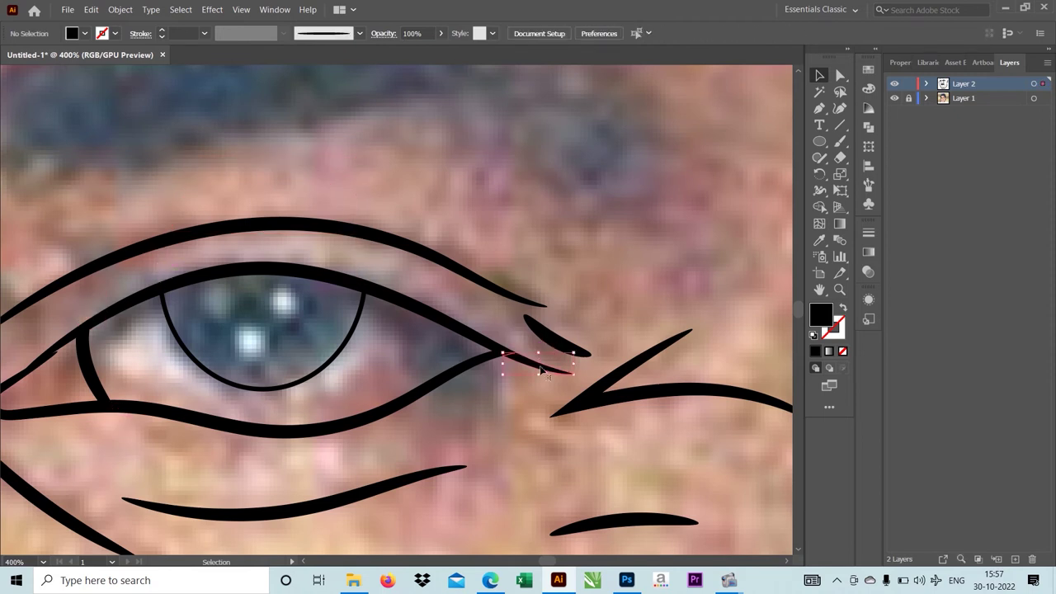
scroll(505, 327, "down", 3)
scroll(505, 326, "down", 2)
left_click_drag(501, 297, 493, 279)
scroll(627, 293, "up", 4)
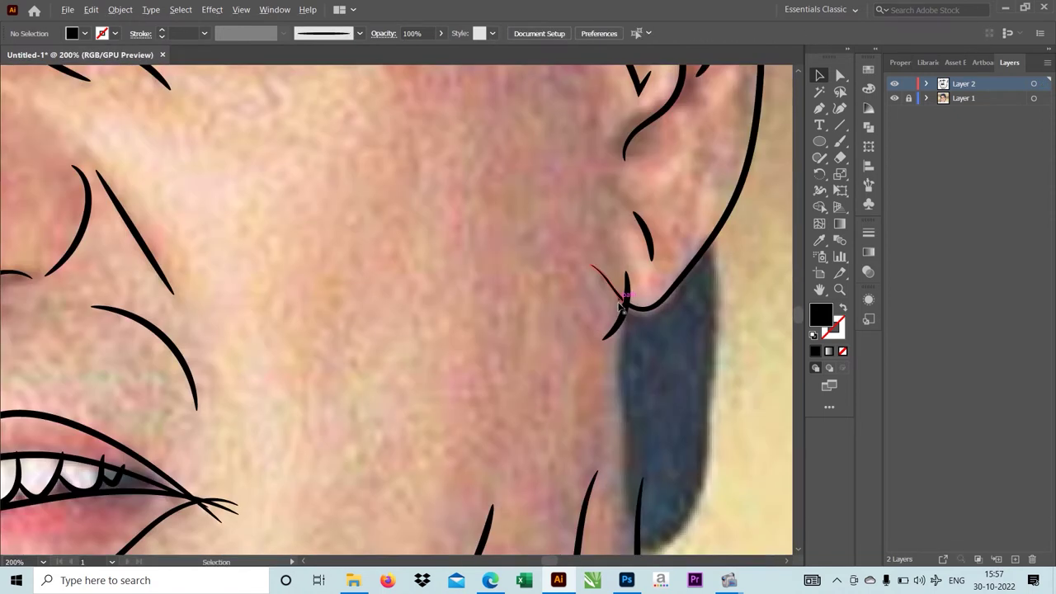
scroll(627, 292, "up", 2)
left_click(627, 289)
left_click_drag(580, 243, 615, 345)
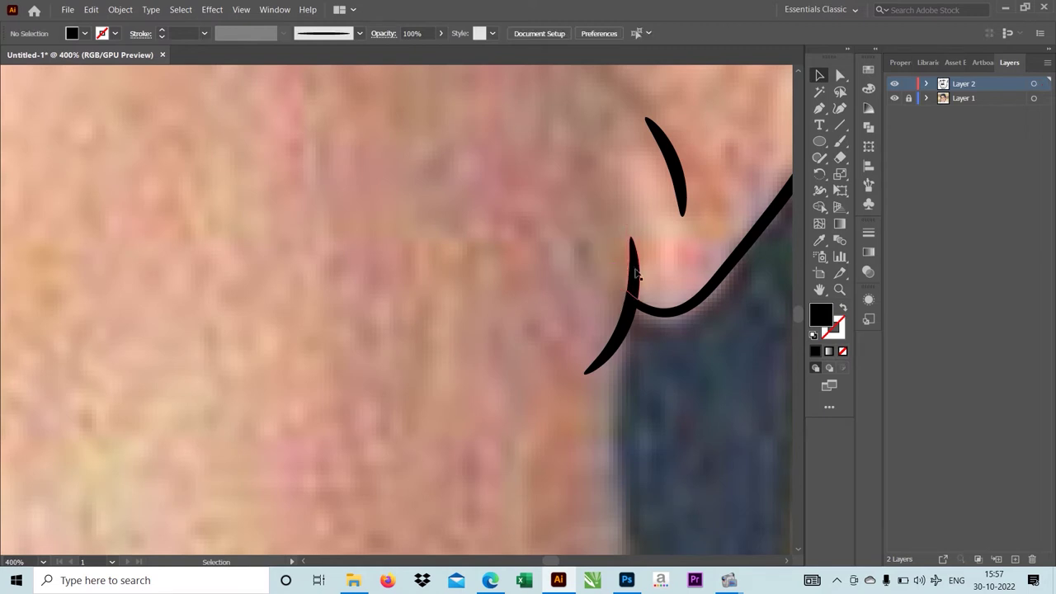
Step: Delete the small stray paths near the neck and below the chin
scroll(613, 344, "down", 4)
scroll(611, 285, "down", 2)
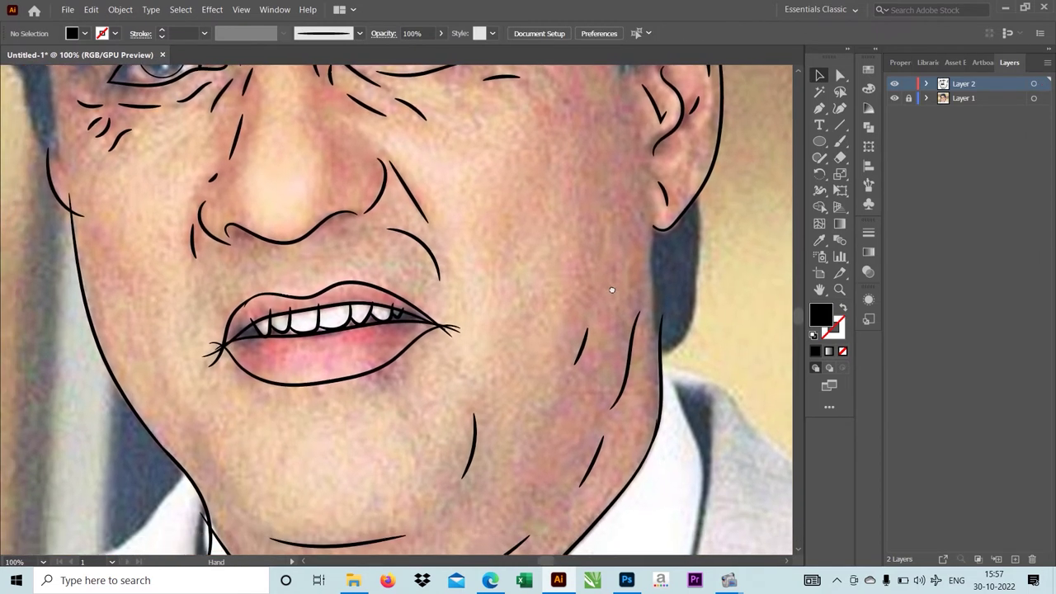
scroll(577, 371, "left", 3)
scroll(551, 433, "left", 3)
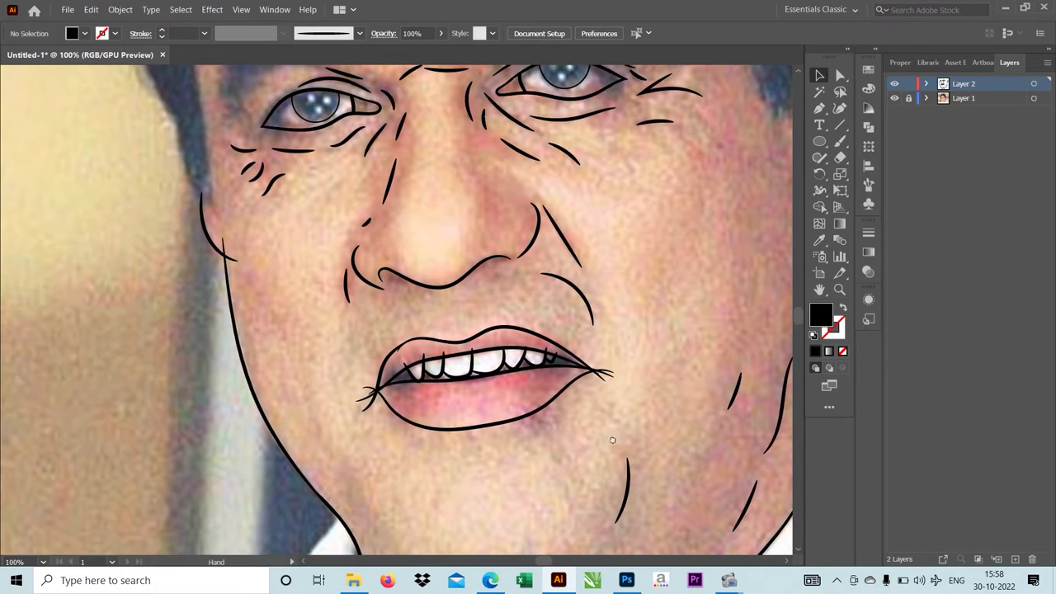
scroll(268, 324, "down", 1)
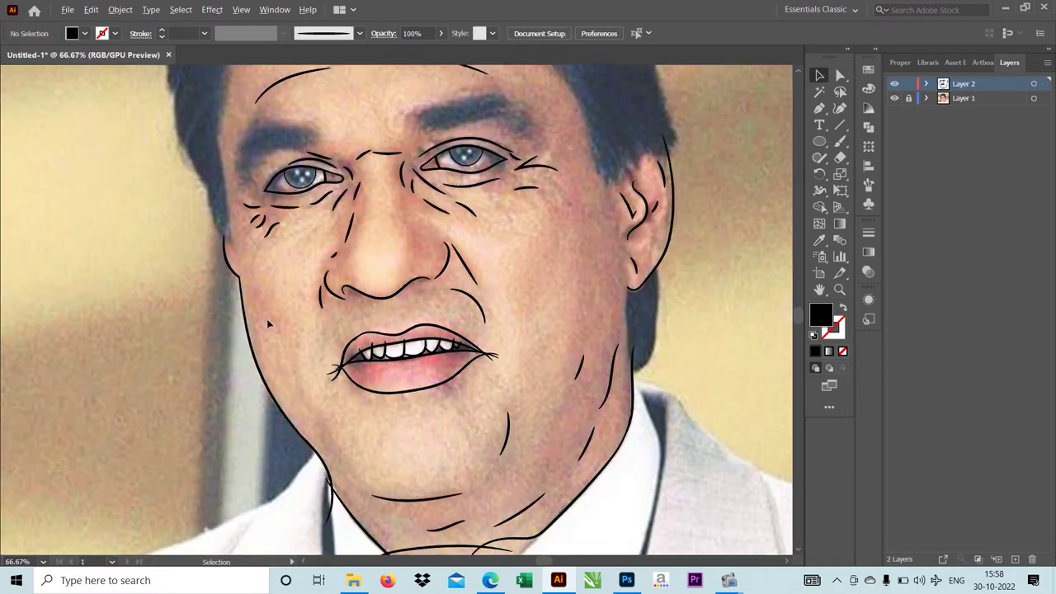
scroll(268, 325, "down", 2)
scroll(308, 370, "up", 4)
left_click(276, 285)
left_click(291, 371)
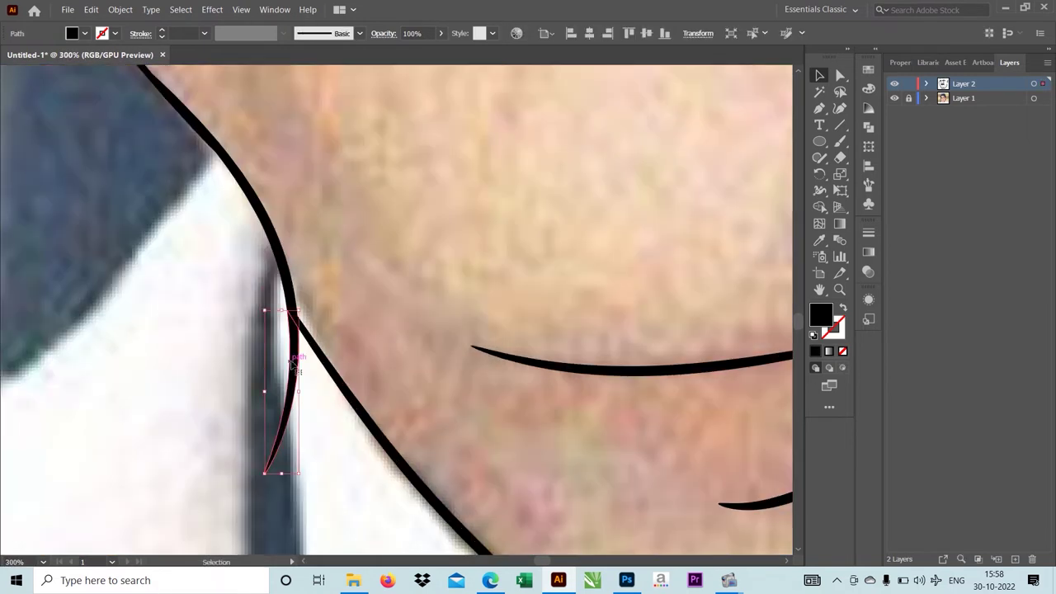
scroll(424, 426, "down", 3)
scroll(500, 366, "up", 2)
left_click(498, 369)
key("Delete")
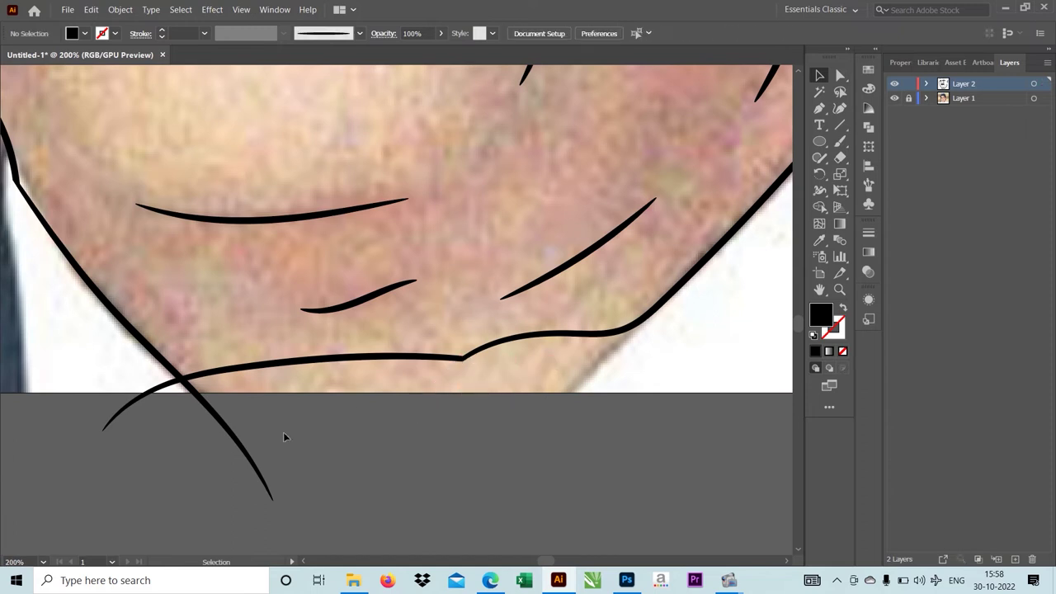
Step: Delete the two overshooting curves below the chin
left_click(229, 452)
key("Delete")
left_click(128, 421)
key("Delete")
scroll(331, 396, "down", 4)
scroll(331, 396, "up", 3)
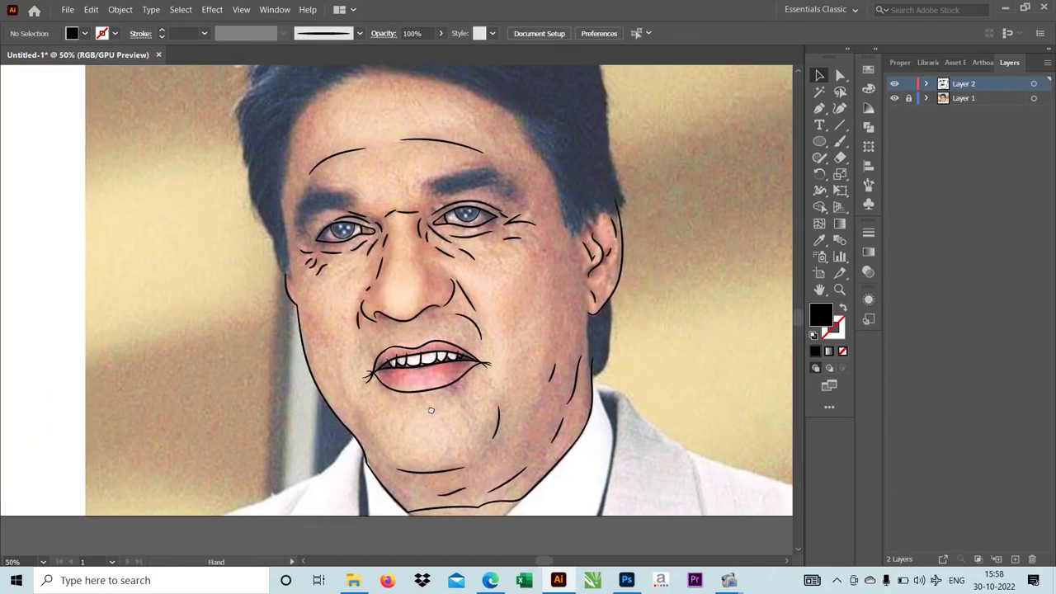
scroll(377, 370, "up", 5)
Step: Delete the stray mouth-corner strokes and the small spike near the stroke tip
key("Delete")
left_click(297, 253)
key("Delete")
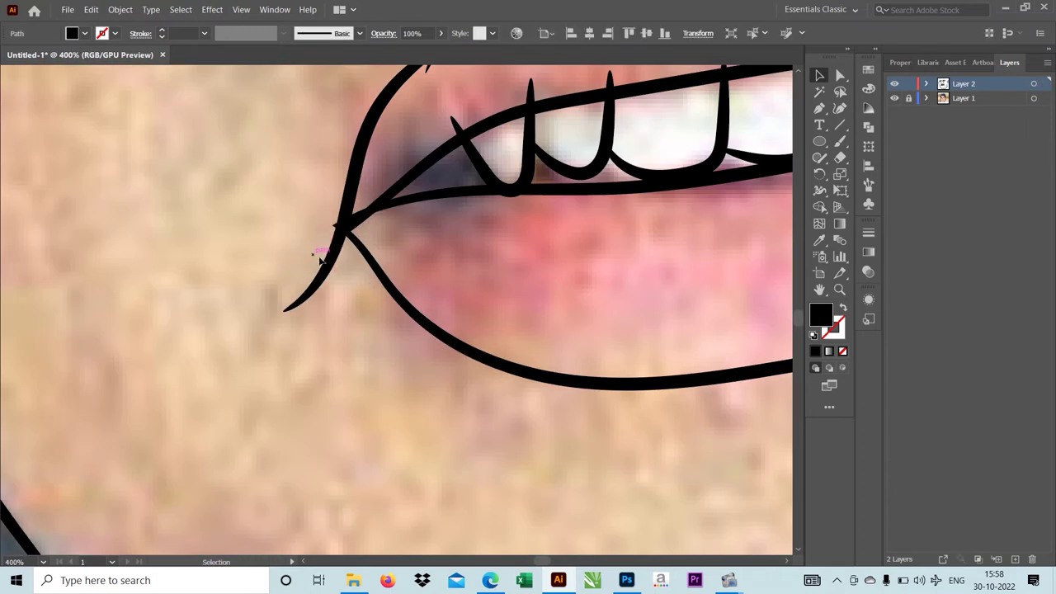
key("Delete")
scroll(349, 259, "up", 3)
key("Delete")
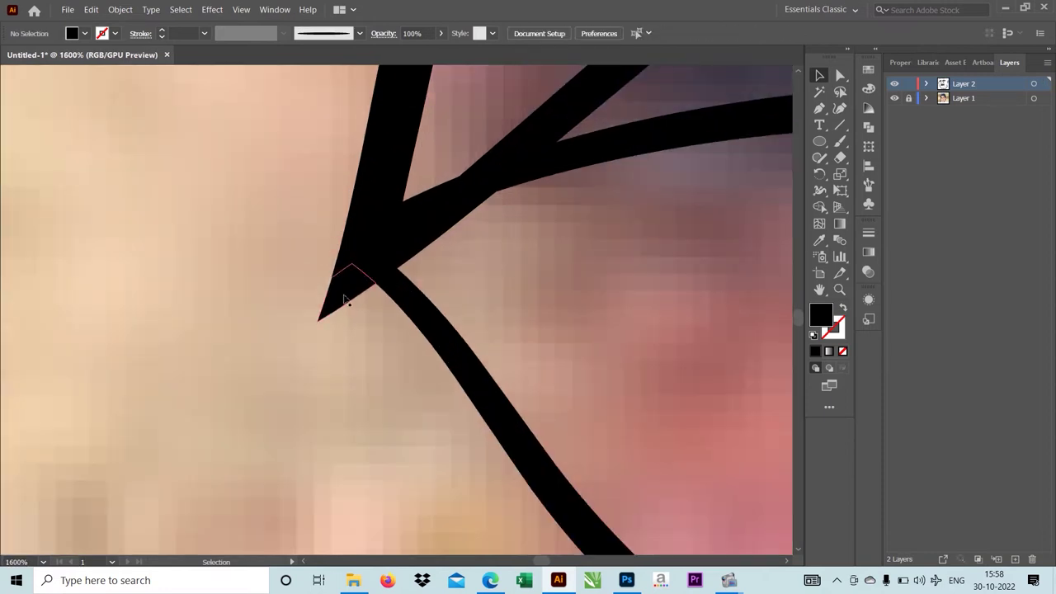
left_click(345, 297)
key("Delete")
Step: Delete the stray spikes overshooting past the lip tip
scroll(359, 310, "down", 4)
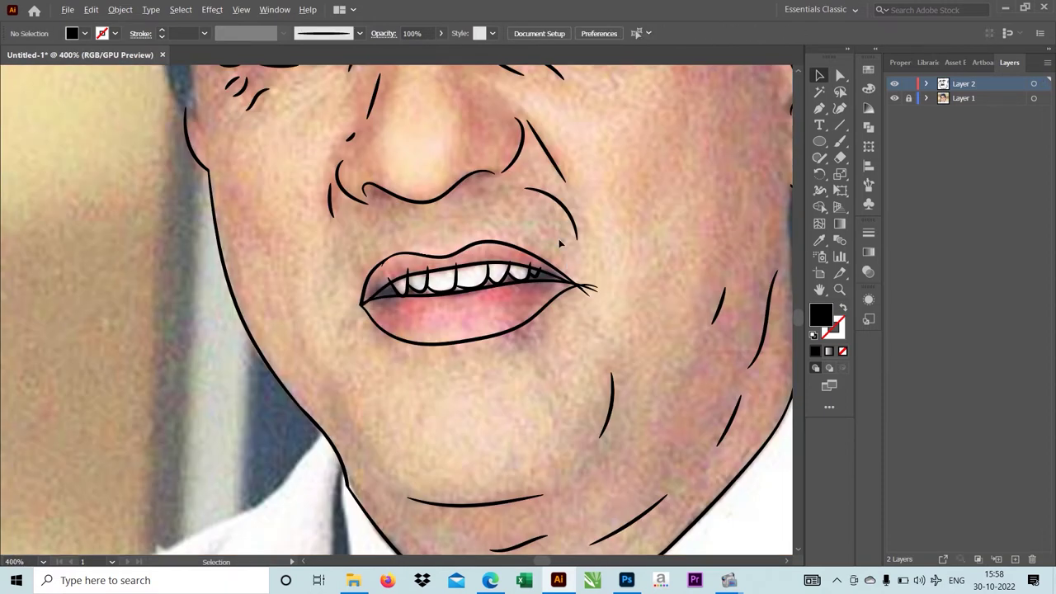
scroll(490, 348, "up", 3)
scroll(545, 254, "up", 1)
left_click(545, 254)
key("Delete")
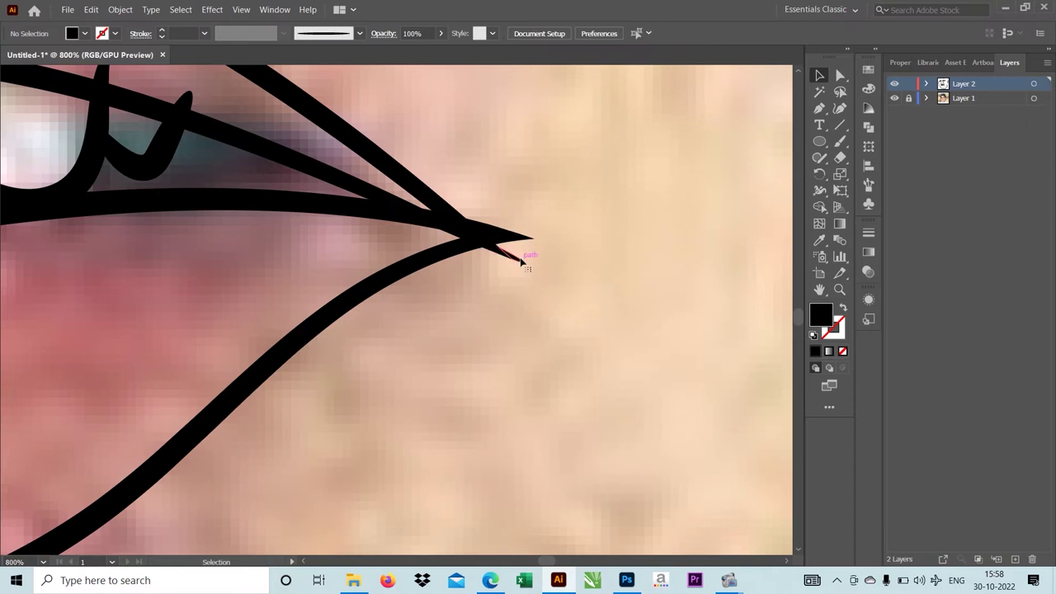
left_click(518, 239)
key("Delete")
scroll(504, 254, "up", 1)
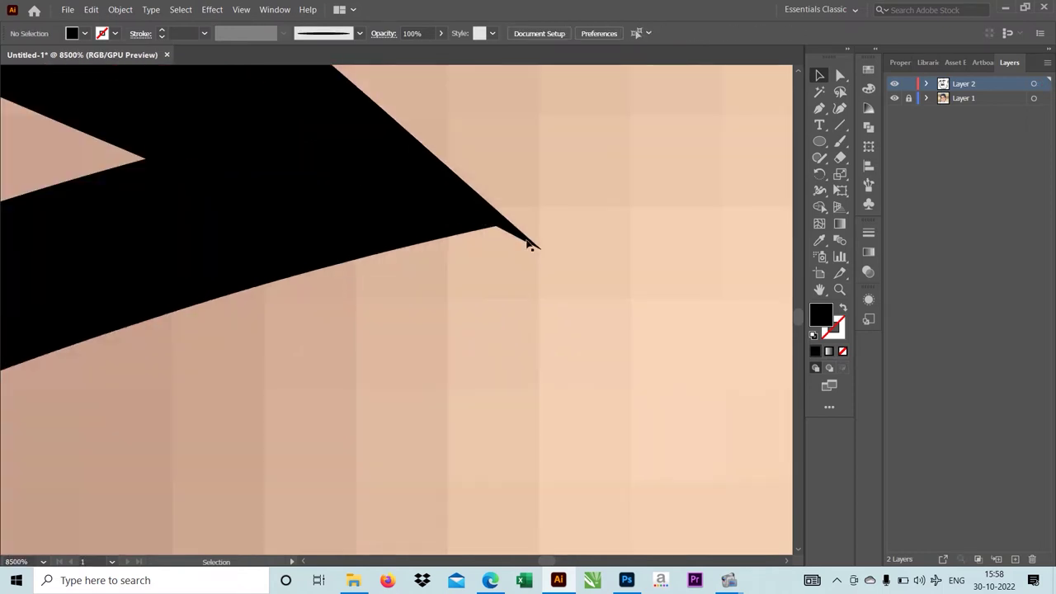
left_click(525, 240)
key("Delete")
scroll(523, 242, "down", 1)
scroll(471, 232, "down", 4)
scroll(471, 232, "up", 2)
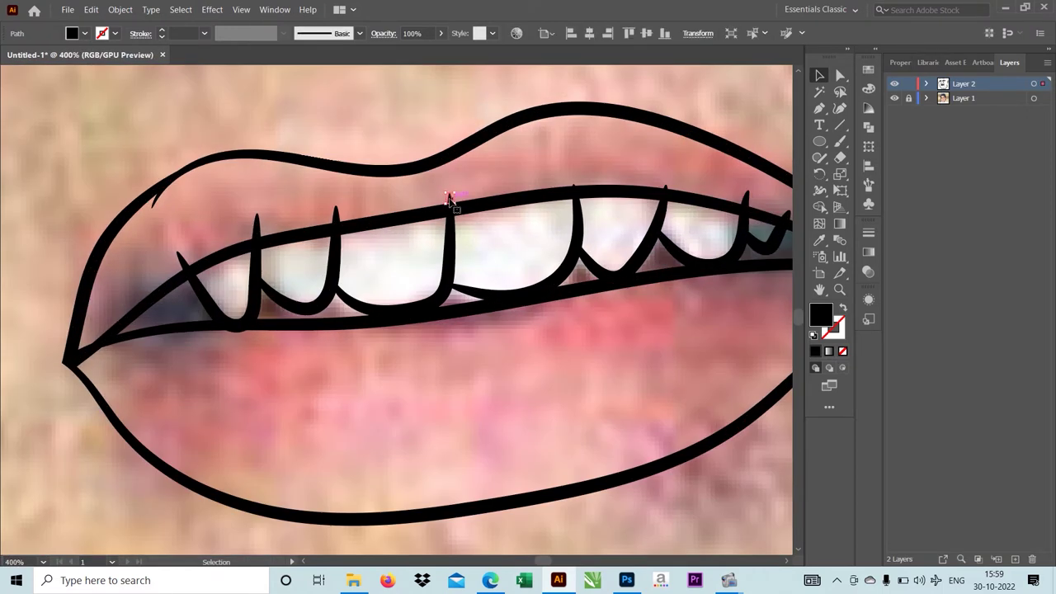
Step: Remove the small stray piece on the upper tooth line
left_click_drag(155, 201, 154, 205)
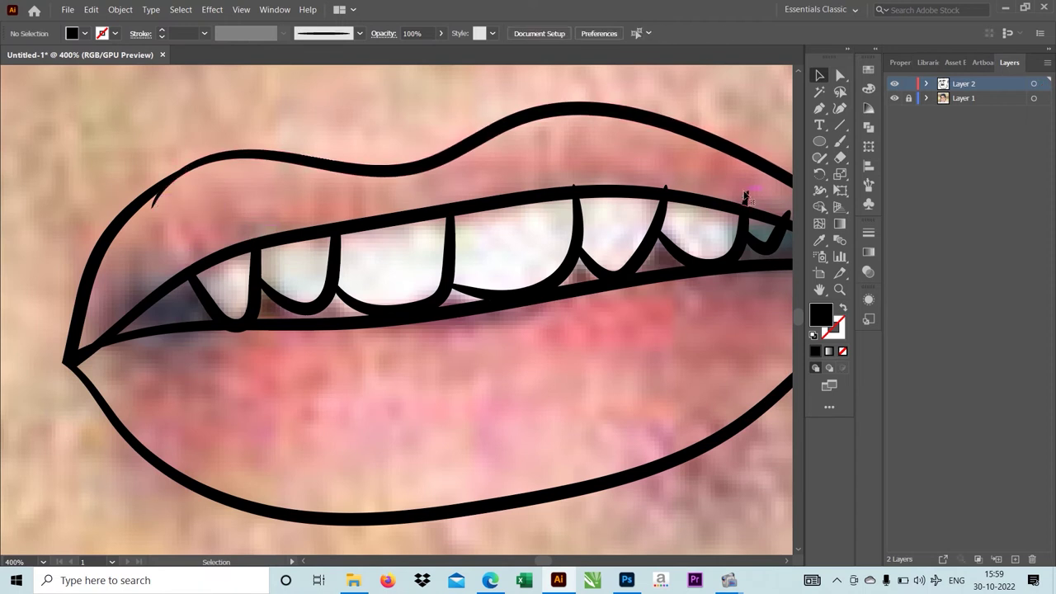
left_click_drag(666, 188, 580, 184)
scroll(579, 184, "down", 3)
scroll(585, 226, "up", 1)
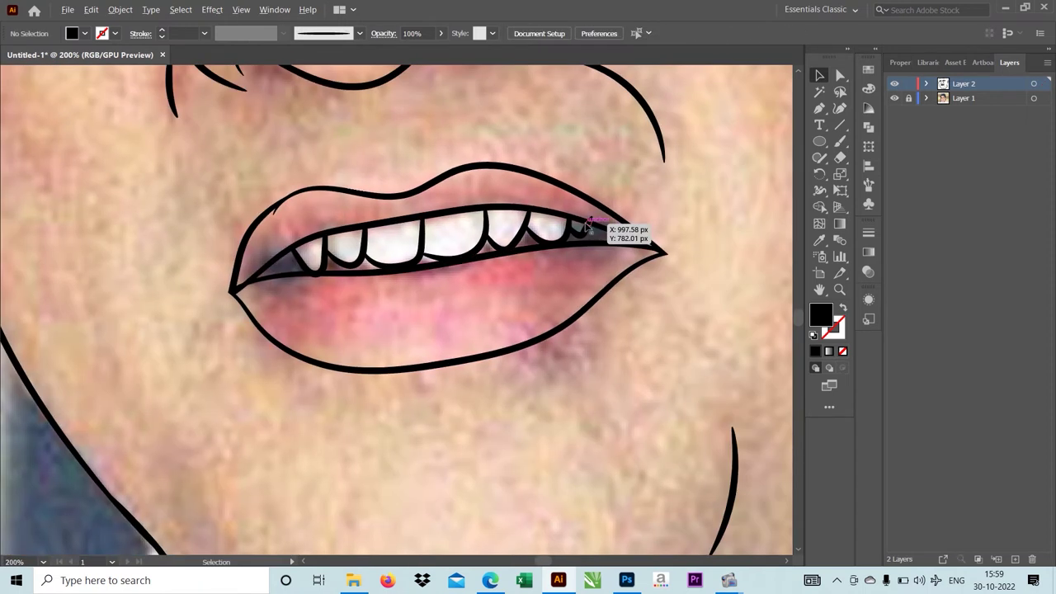
scroll(585, 226, "up", 4)
key("Delete")
scroll(602, 196, "down", 5)
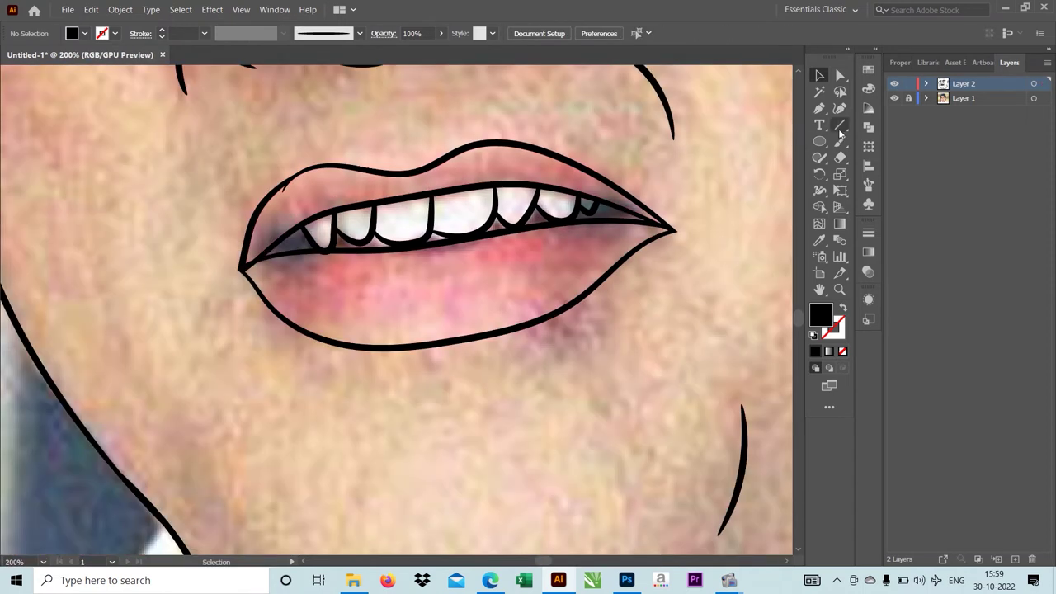
Step: Try brushing over the upper-lip spike, then undo the stroke
left_click(840, 145)
scroll(273, 177, "up", 6)
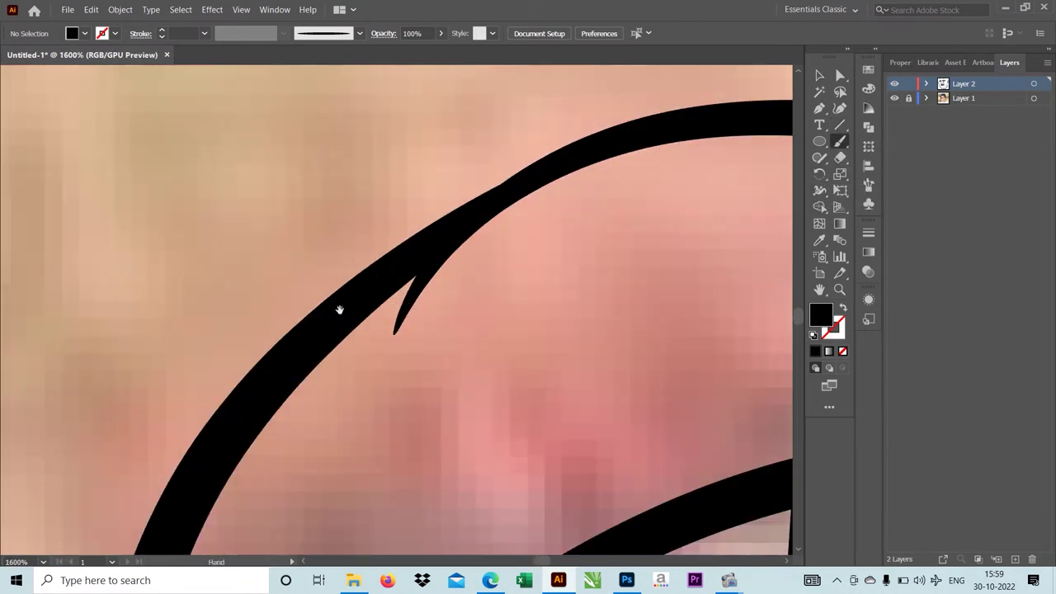
scroll(337, 308, "down", 2)
left_click_drag(449, 251, 405, 236)
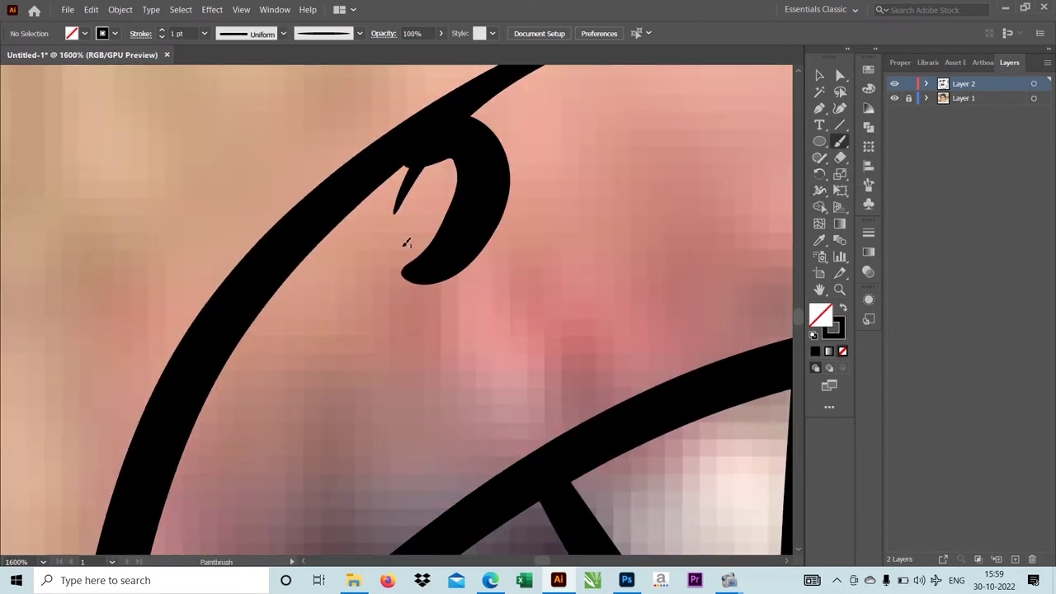
key("ctrl+z")
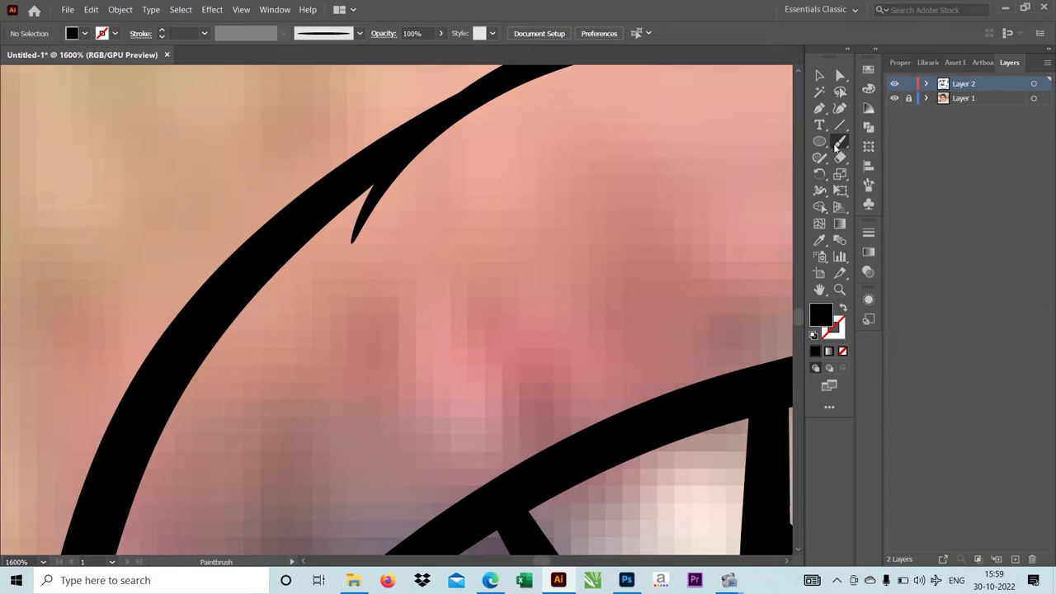
Step: Draw a closed four-sided Pen shape covering the lip spike
left_click(819, 108)
scroll(405, 170, "up", 2)
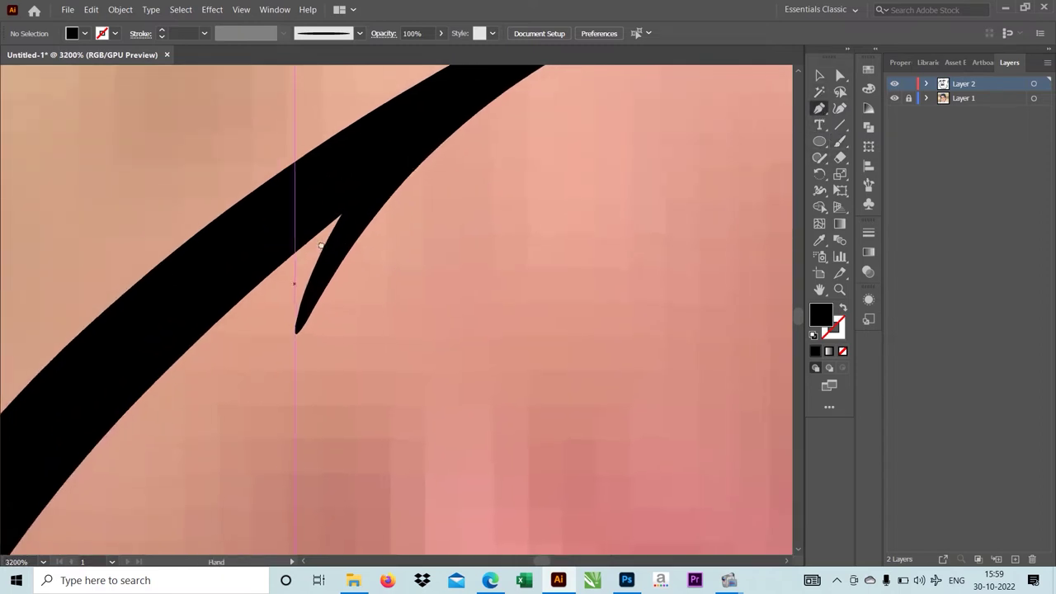
left_click_drag(321, 246, 470, 119)
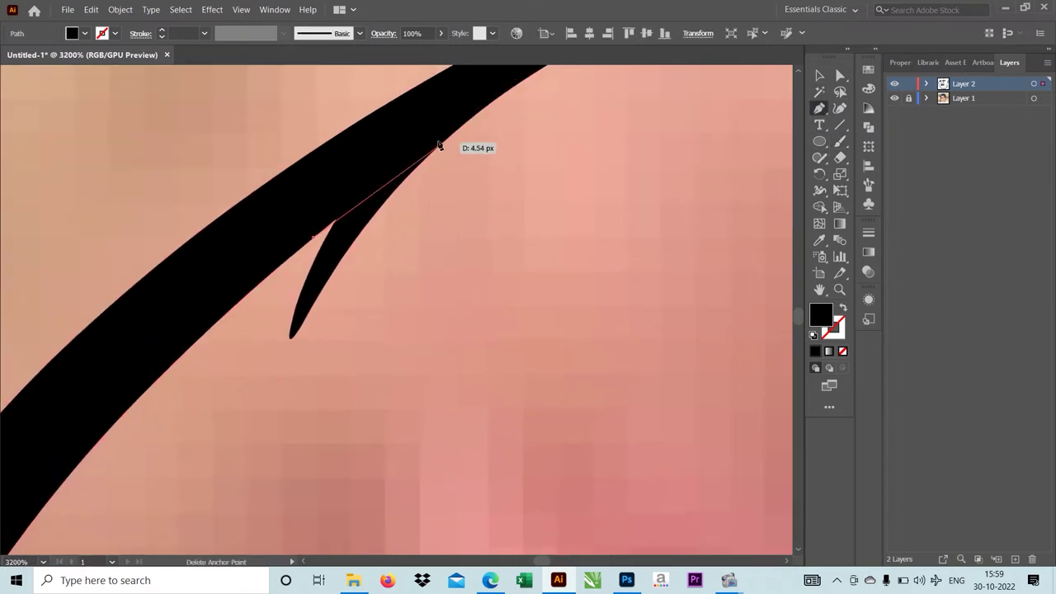
left_click(474, 116)
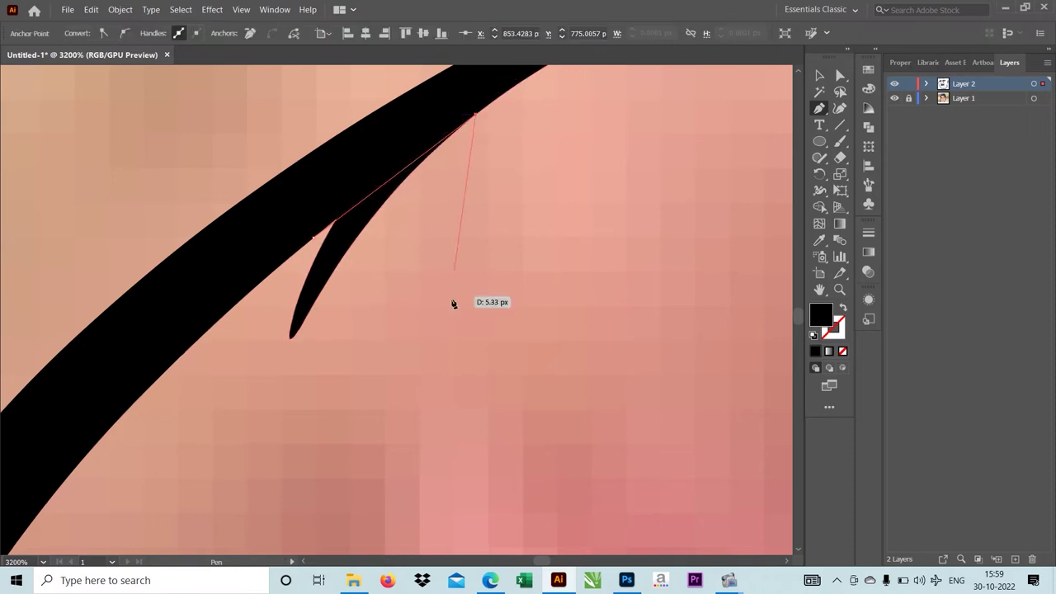
left_click(451, 301)
left_click(285, 447)
left_click(282, 313)
left_click(314, 239)
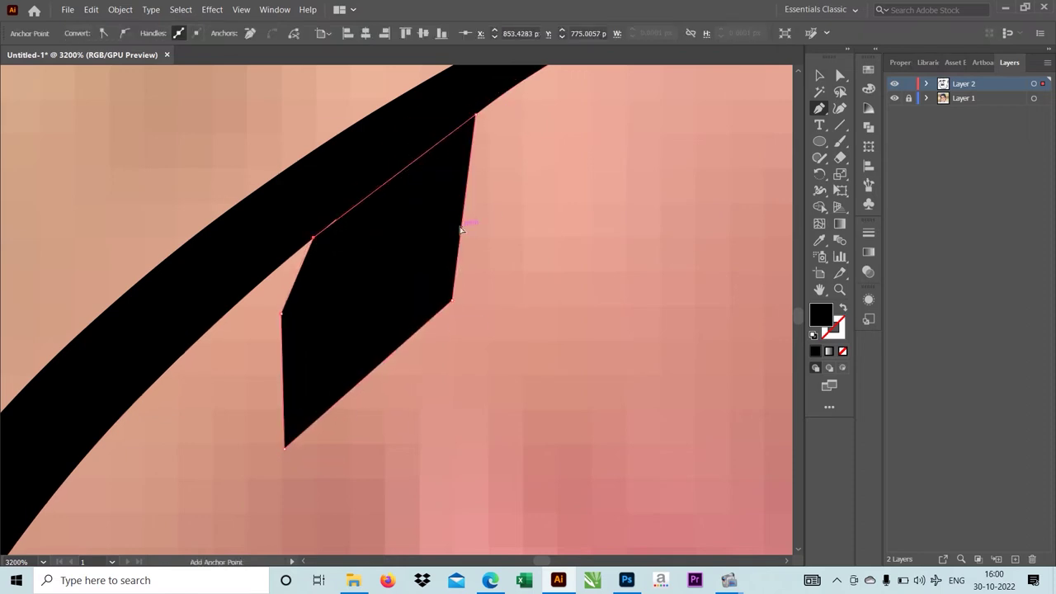
Step: Pathfinder Divide the shape with the lip stroke, ungroup, and delete the spike piece
key("ctrl+a")
left_click(867, 126)
left_click(710, 137)
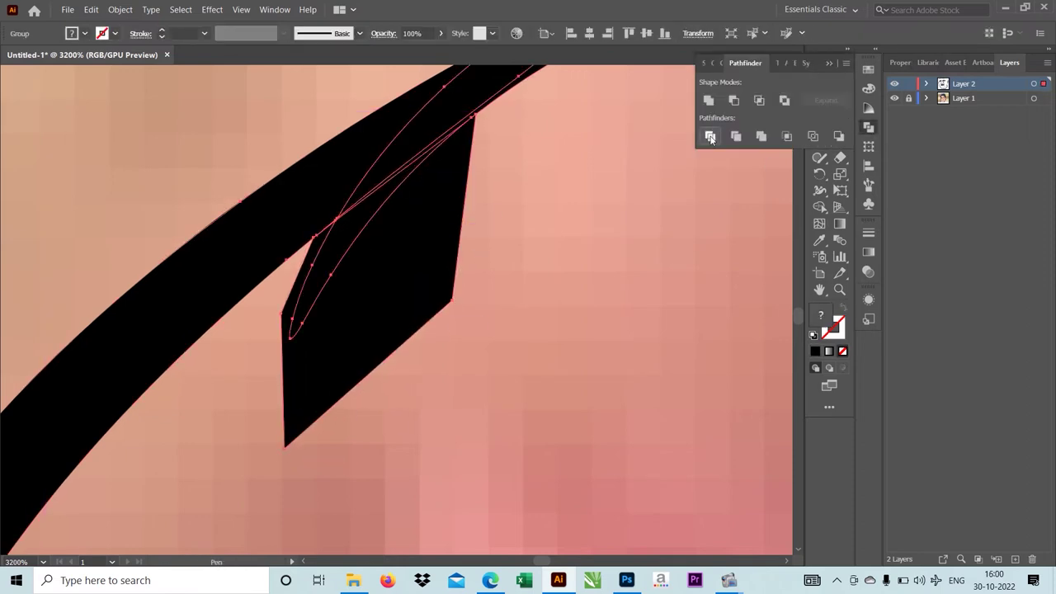
right_click(409, 257)
left_click(447, 347)
left_click(828, 63)
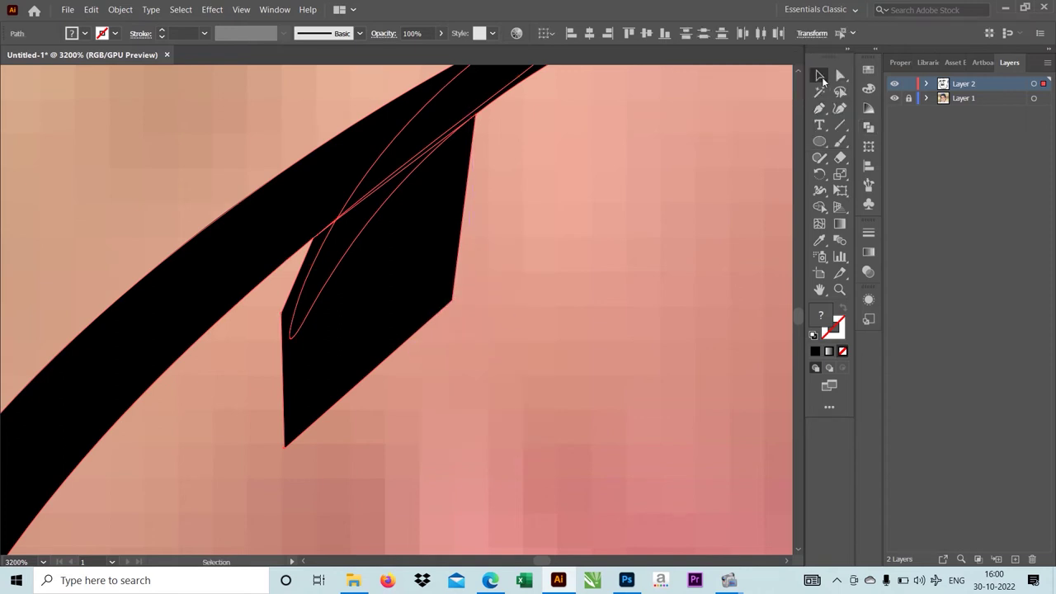
left_click(413, 271)
key("Delete")
Step: Toggle Layer 1 off and back on so the reference photo shows again
scroll(346, 221, "down", 1)
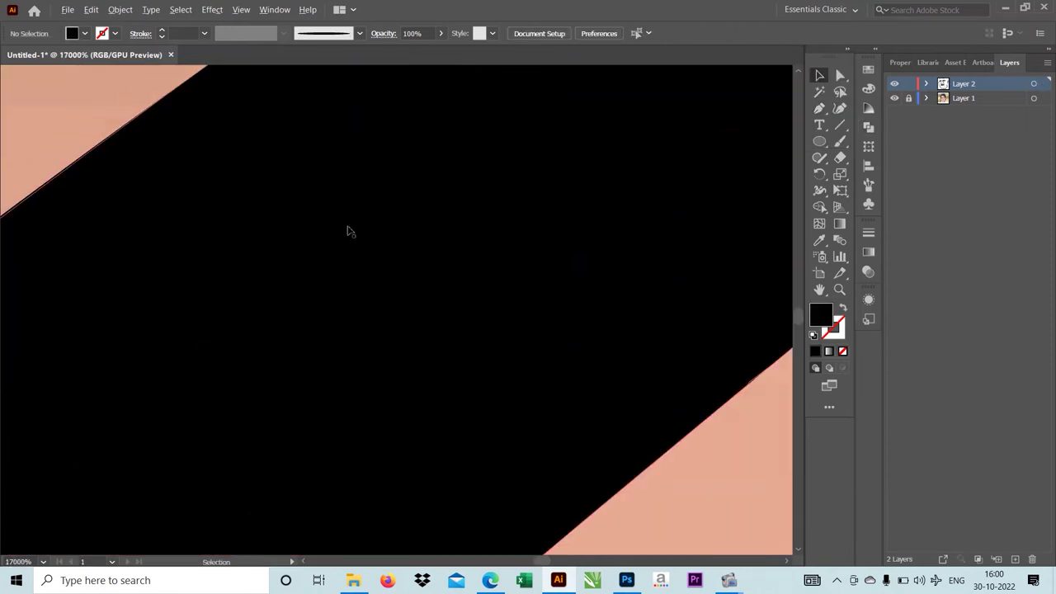
scroll(347, 227, "down", 2)
scroll(363, 215, "down", 2)
scroll(413, 197, "down", 3)
scroll(431, 190, "down", 2)
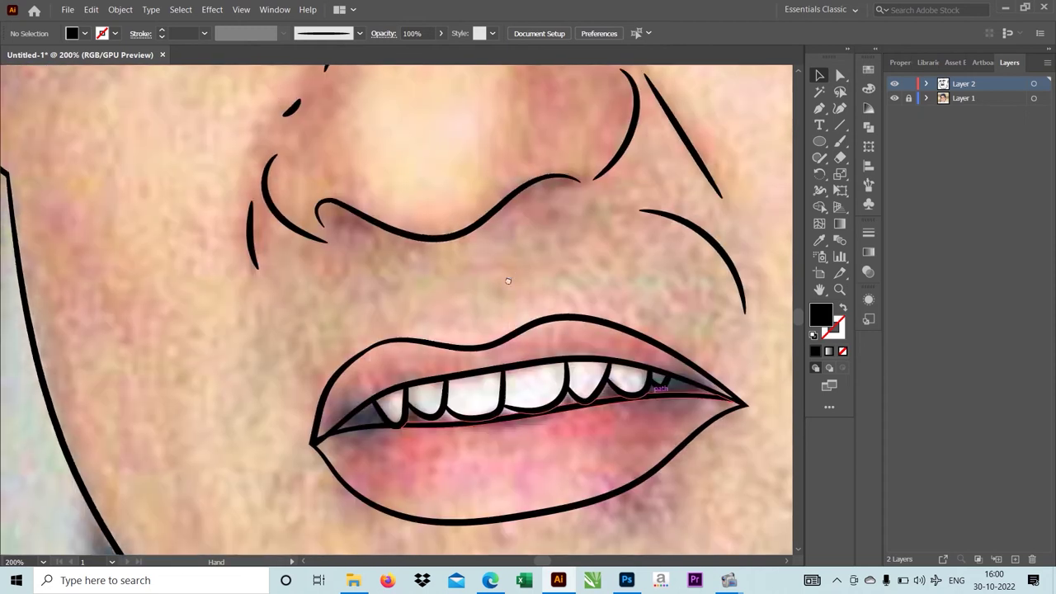
scroll(514, 283, "down", 1)
scroll(514, 236, "down", 2)
left_click(894, 98)
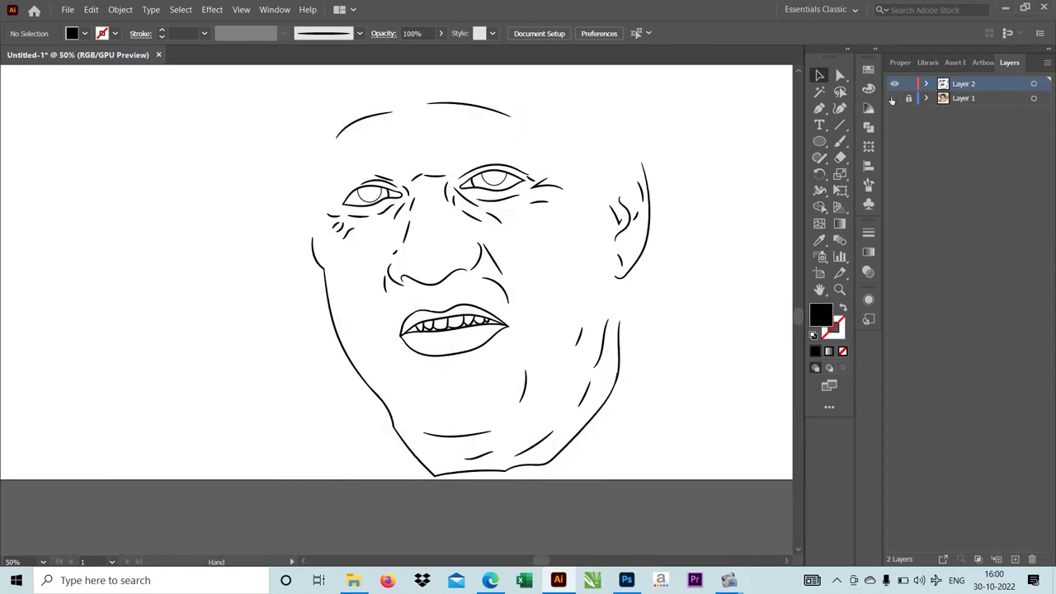
left_click(894, 98)
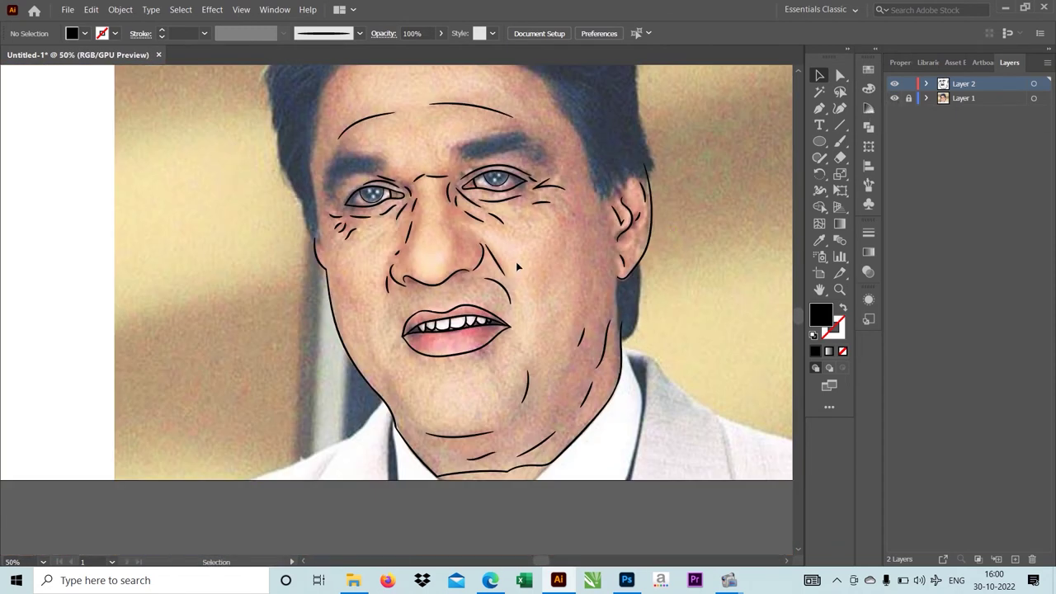
scroll(750, 137, "up", 1)
Step: Swap colours to a black outline with no fill and select the Pencil tool
left_click(820, 158)
scroll(339, 284, "up", 4)
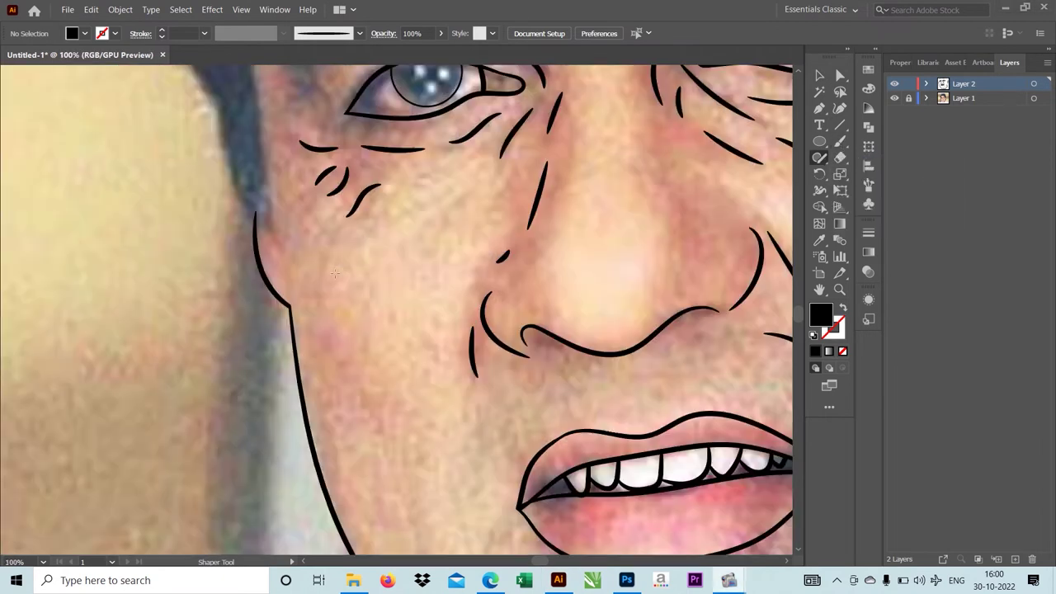
key("b")
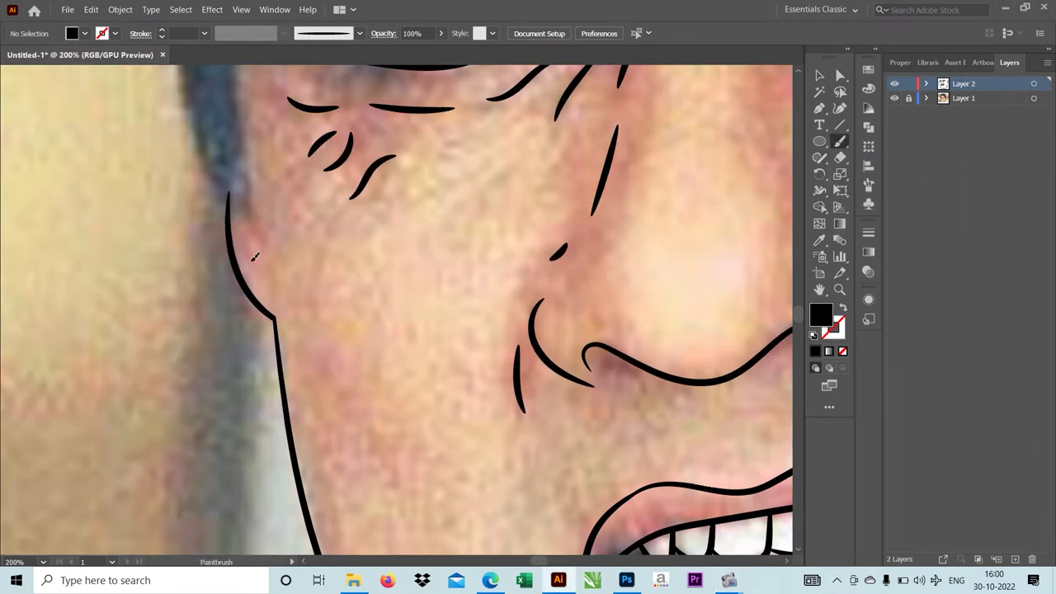
key("shift+x")
key("ctrl+minus")
key("ctrl+minus")
key("ctrl+minus")
left_click_drag(711, 158, 728, 194)
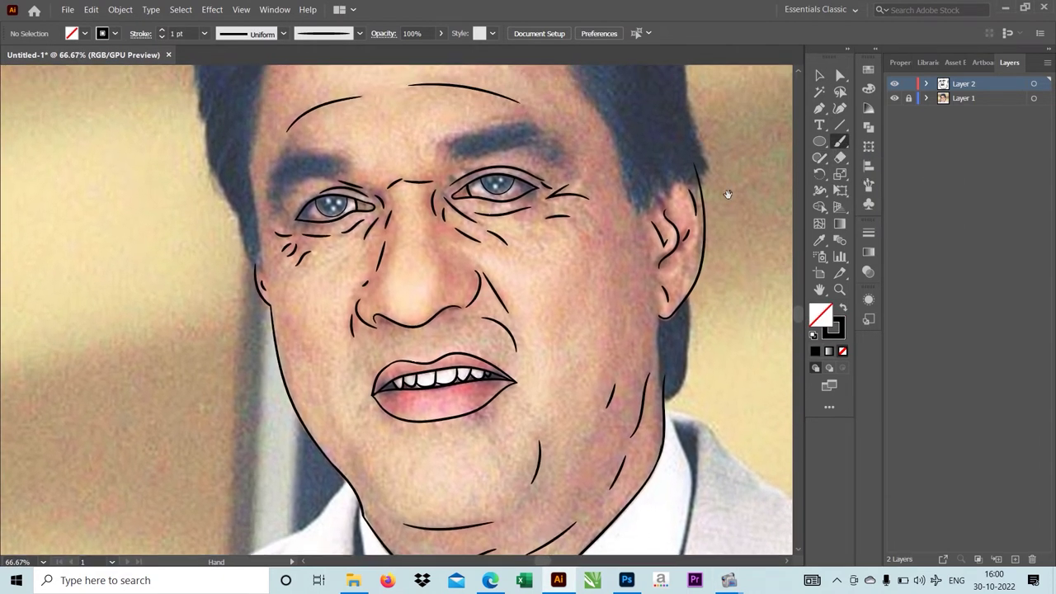
left_click_drag(820, 158, 881, 172)
scroll(569, 178, "up", 1)
Step: Trace the right eyebrow with the Pencil and make it a solid black shape
scroll(561, 181, "up", 2)
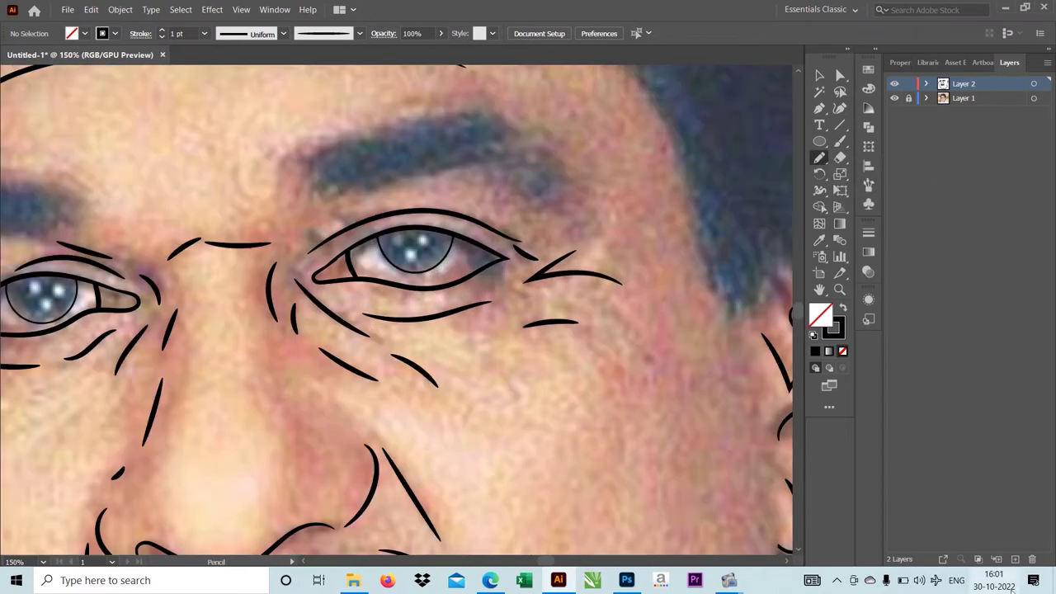
left_click_drag(333, 192, 298, 210)
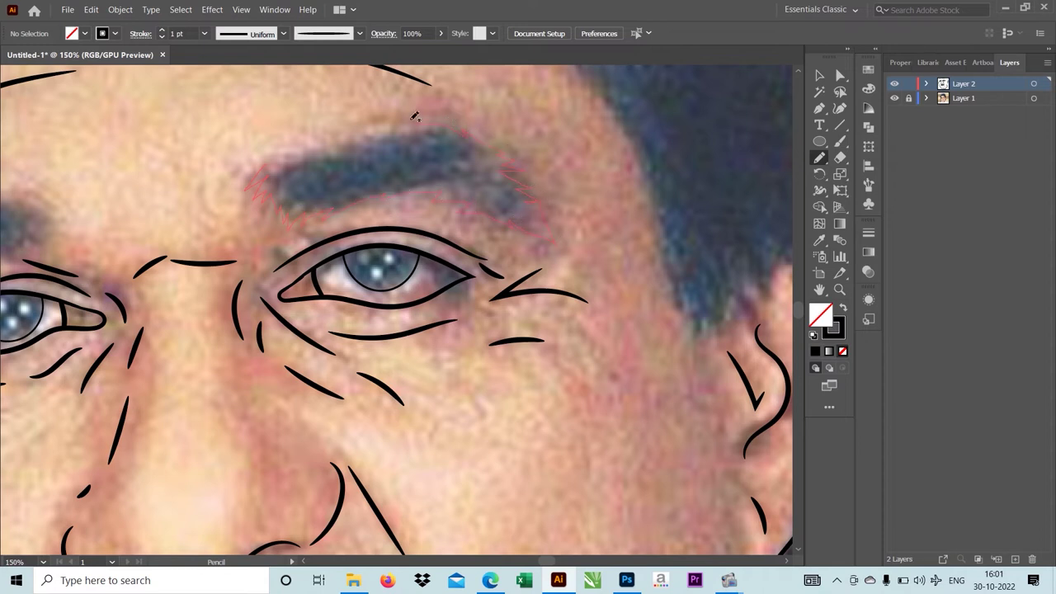
left_click_drag(274, 149, 271, 153)
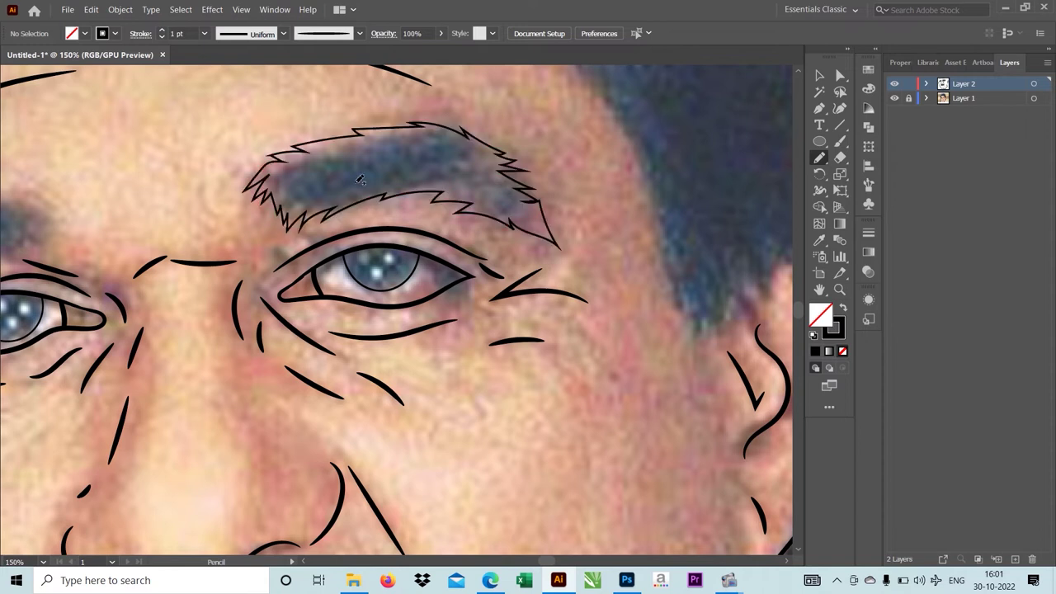
scroll(360, 192, "down", 1)
key("shift+x")
key("ctrl+shift+a")
scroll(496, 189, "left", 5)
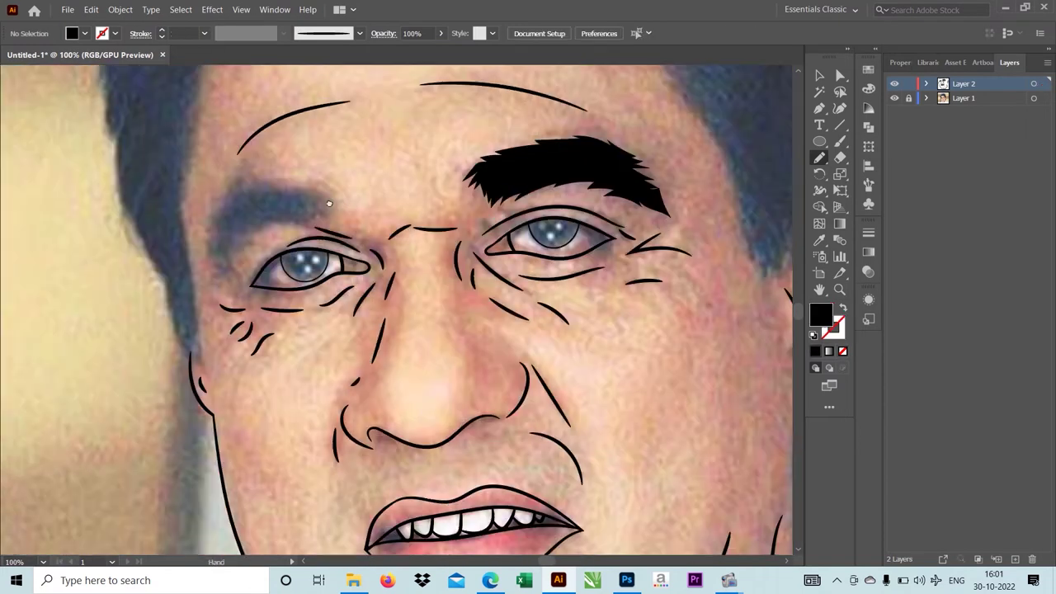
scroll(478, 182, "left", 1)
scroll(455, 168, "up", 1)
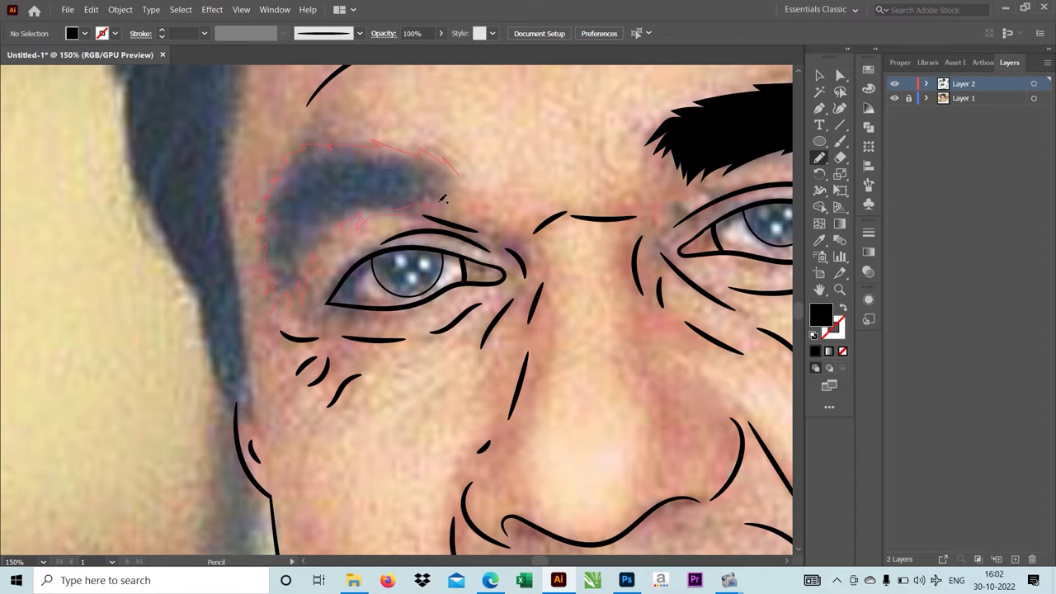
Step: Redraw the left eyebrow as a black shape, adding its missing lower-left part
left_click_drag(468, 184, 428, 231)
scroll(497, 147, "down", 3)
scroll(462, 189, "up", 2)
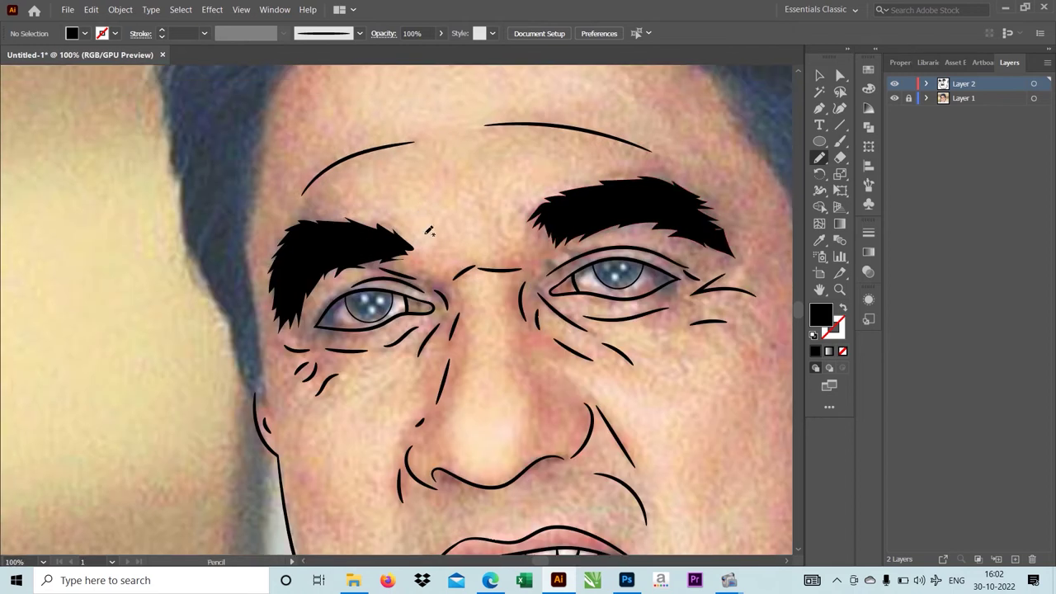
scroll(428, 231, "up", 1)
key("ctrl+z")
scroll(492, 270, "up", 2)
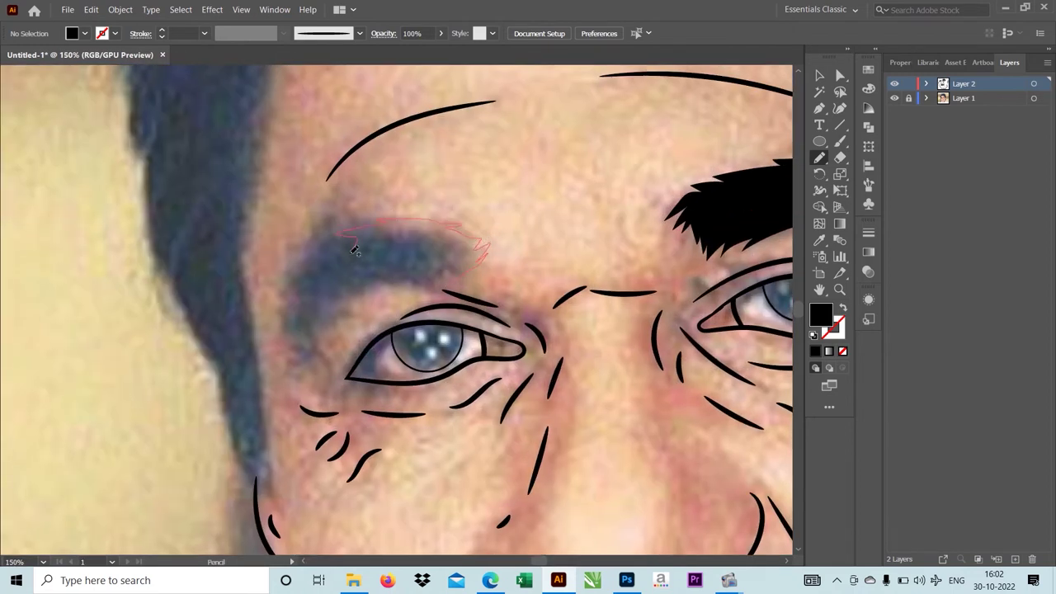
left_click_drag(353, 249, 382, 278)
left_click_drag(457, 271, 411, 200)
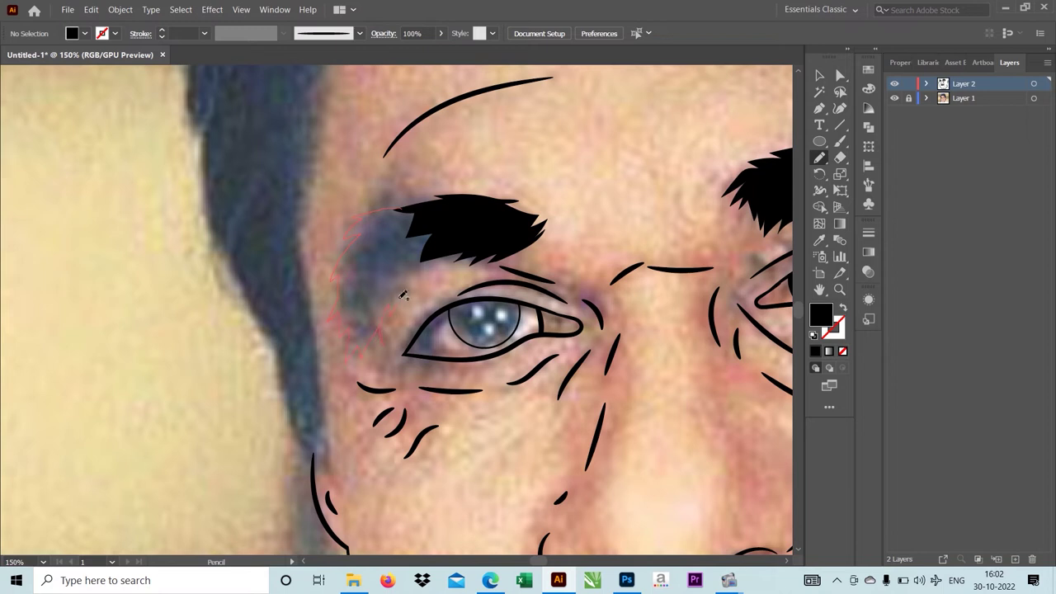
scroll(438, 259, "down", 2)
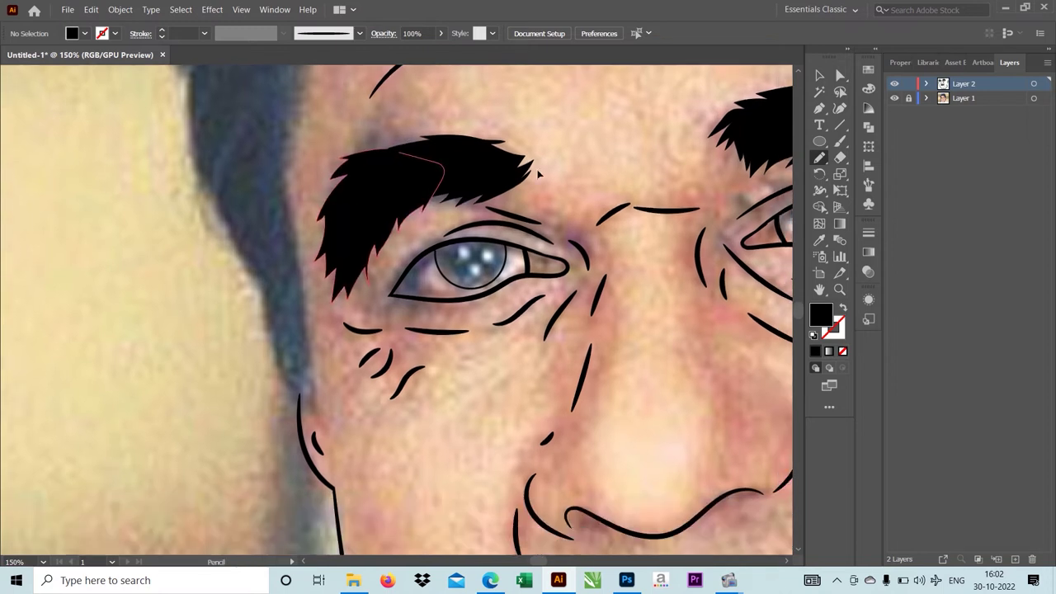
key("ctrl+minus")
key("ctrl+minus")
key("ctrl+minus")
key("ctrl+plus")
key("ctrl+plus")
key("ctrl+plus")
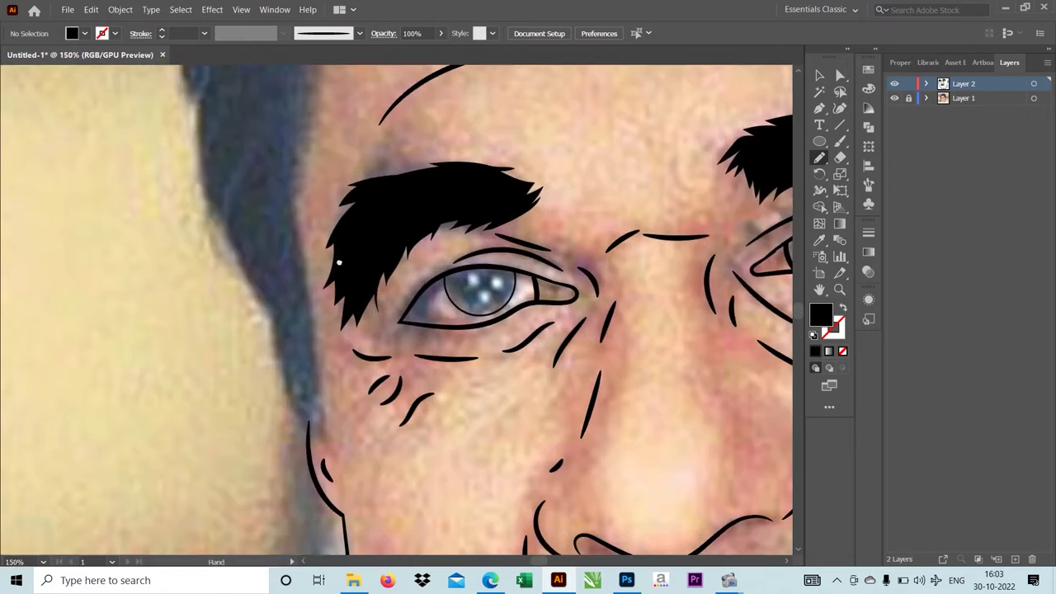
left_click_drag(419, 169, 379, 191)
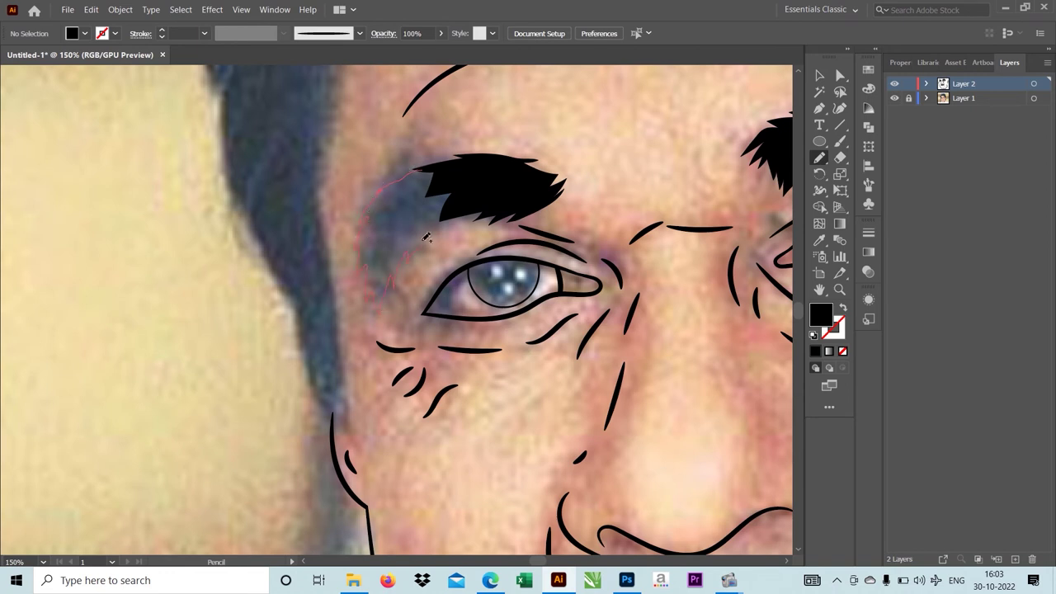
left_click_drag(456, 208, 452, 212)
key("ctrl+minus")
key("ctrl+minus")
key("ctrl+minus")
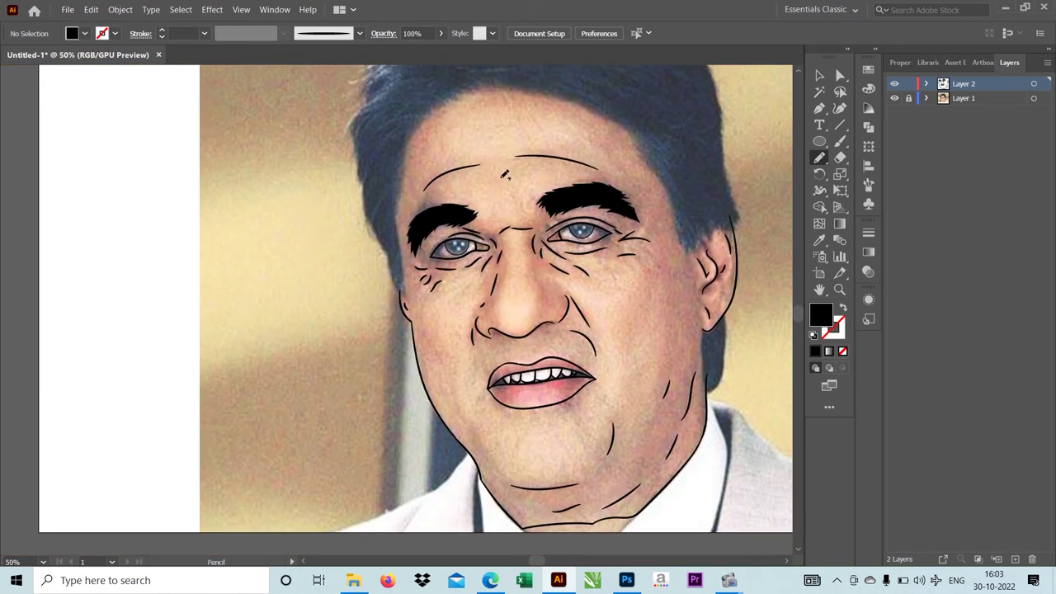
Step: Check the line art, then shade the left eye's dark inner corner with a closed black shape
left_click(893, 98)
scroll(495, 214, "right", 3)
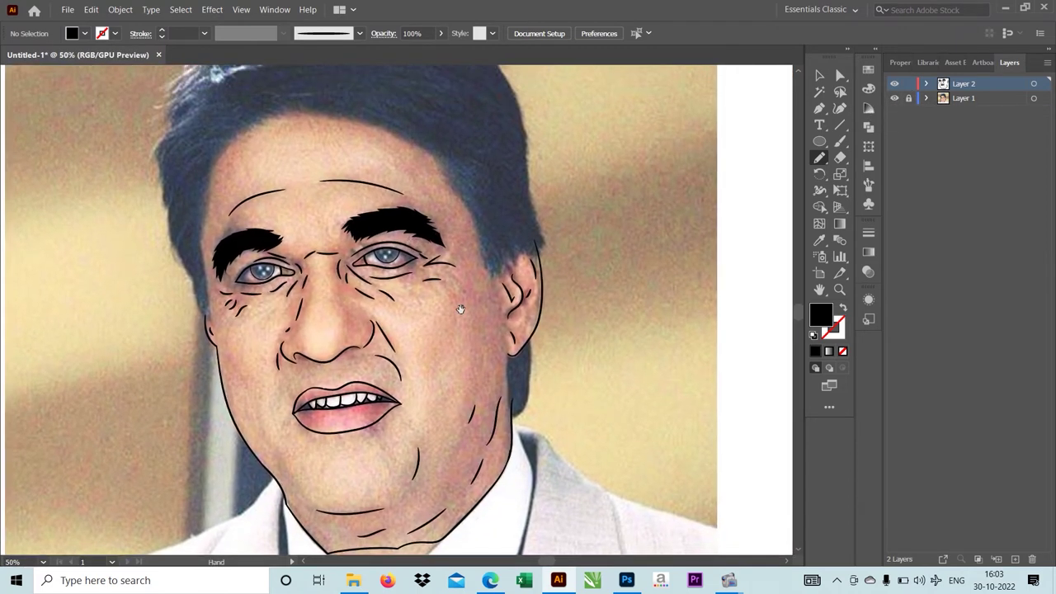
scroll(463, 217, "right", 2)
key("ctrl+plus")
key("ctrl+plus")
scroll(398, 275, "up", 3)
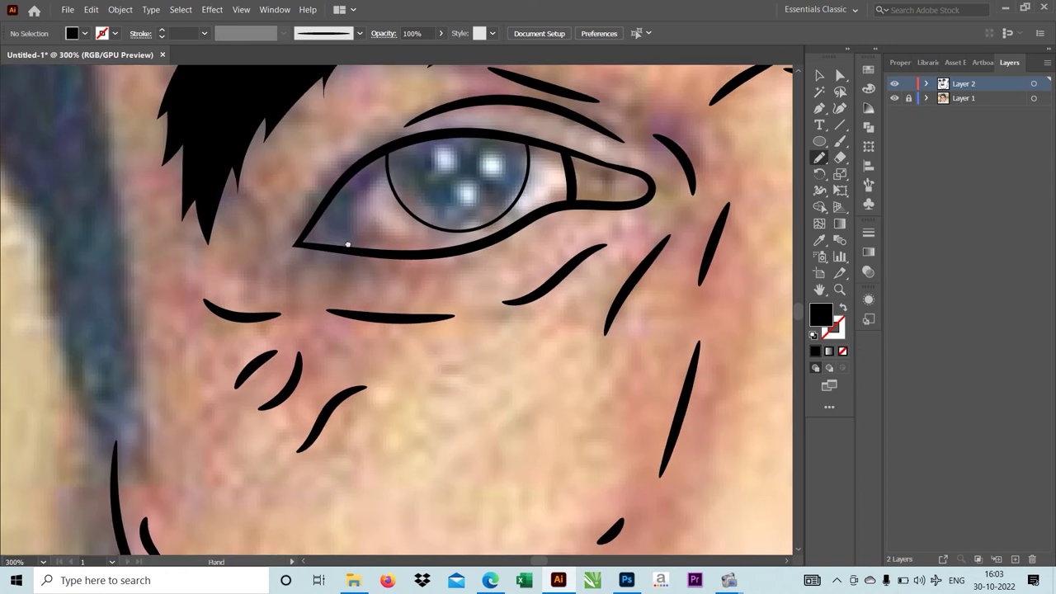
scroll(392, 169, "up", 3)
left_click_drag(414, 163, 351, 247)
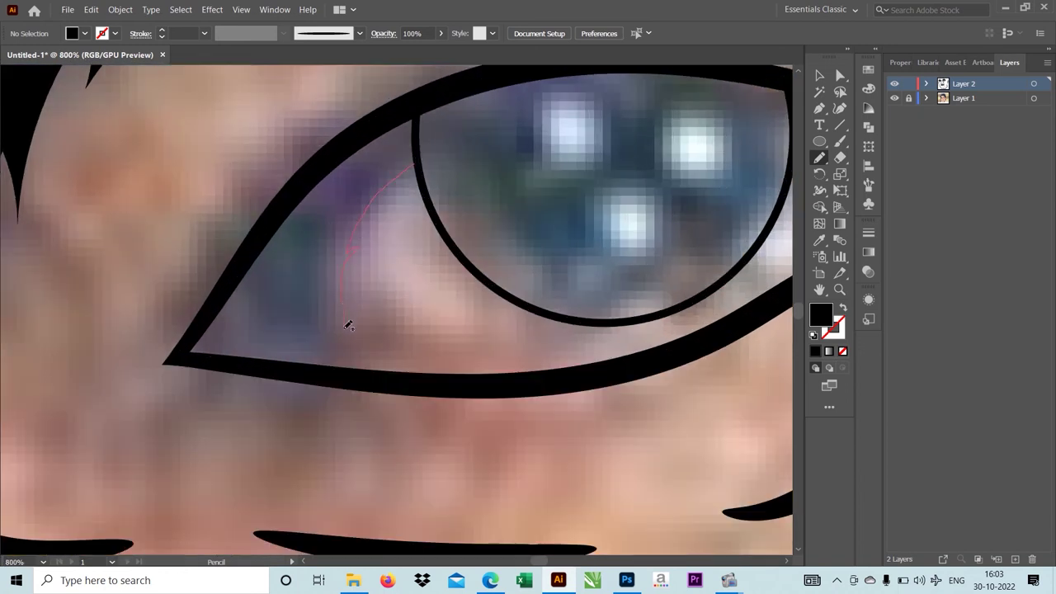
mouse_move(316, 364)
left_mouse_down()
mouse_move(202, 357)
mouse_move(202, 320)
mouse_move(272, 220)
mouse_move(376, 119)
mouse_move(443, 171)
mouse_move(483, 146)
mouse_move(400, 104)
mouse_move(383, 145)
left_mouse_up()
scroll(429, 231, "right", 5)
scroll(608, 230, "right", 5)
scroll(608, 230, "left", 5)
scroll(412, 289, "left", 5)
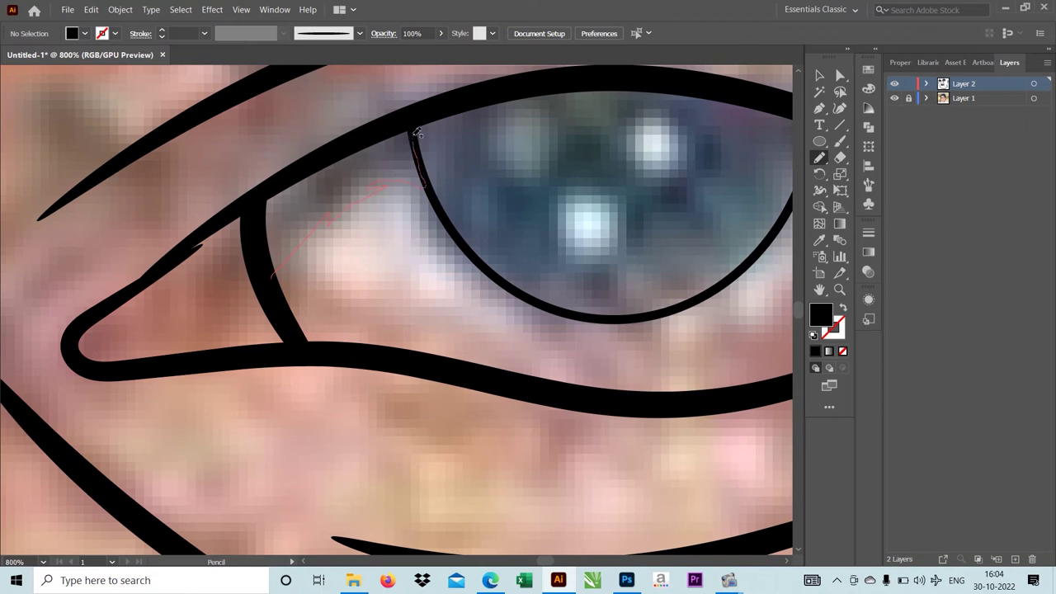
left_click_drag(429, 177, 272, 276)
Step: Fill the other eye corner with a black pencil shape and view both eyes
left_click_drag(533, 261, 339, 294)
scroll(339, 293, "right", 6)
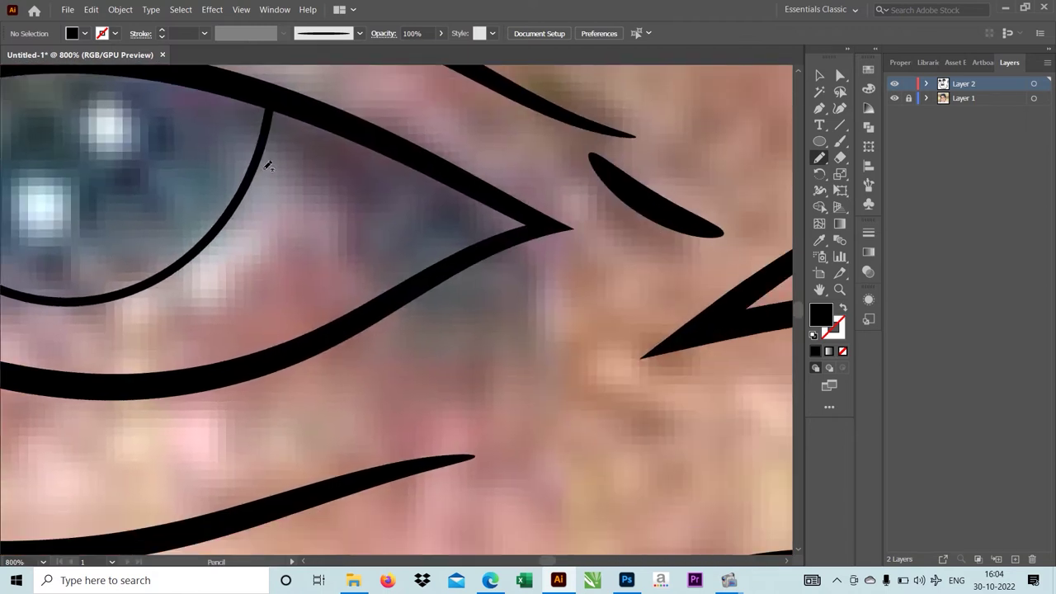
mouse_move(343, 256)
left_mouse_down()
mouse_move(370, 306)
mouse_move(537, 220)
mouse_move(404, 147)
mouse_move(277, 99)
mouse_move(264, 146)
left_mouse_up()
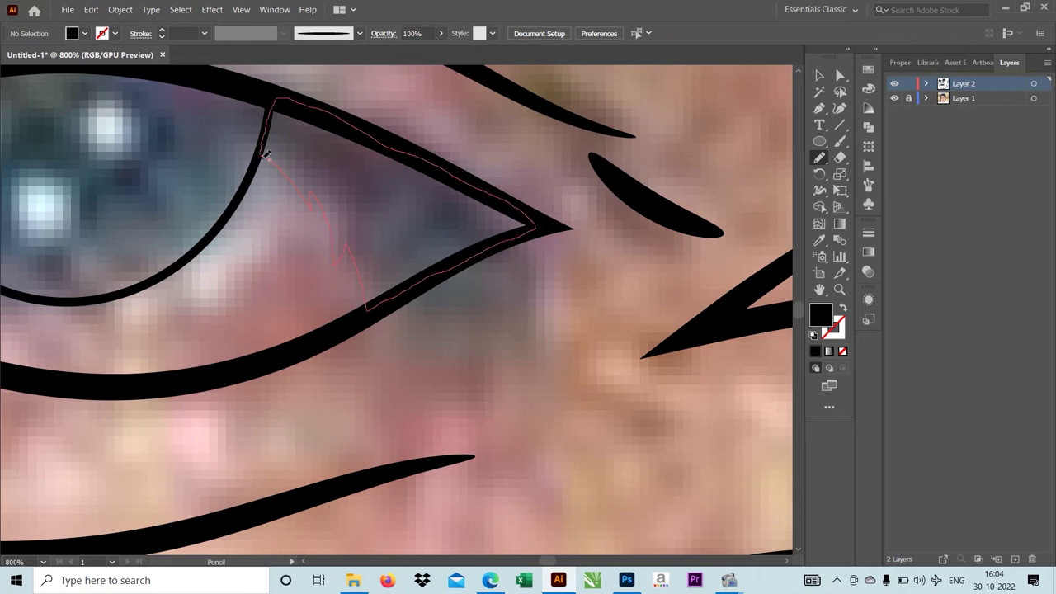
key("ctrl+1")
Step: Trace the left sideburn along the hair edge as a closed black shape
scroll(462, 297, "up", 2, "alt")
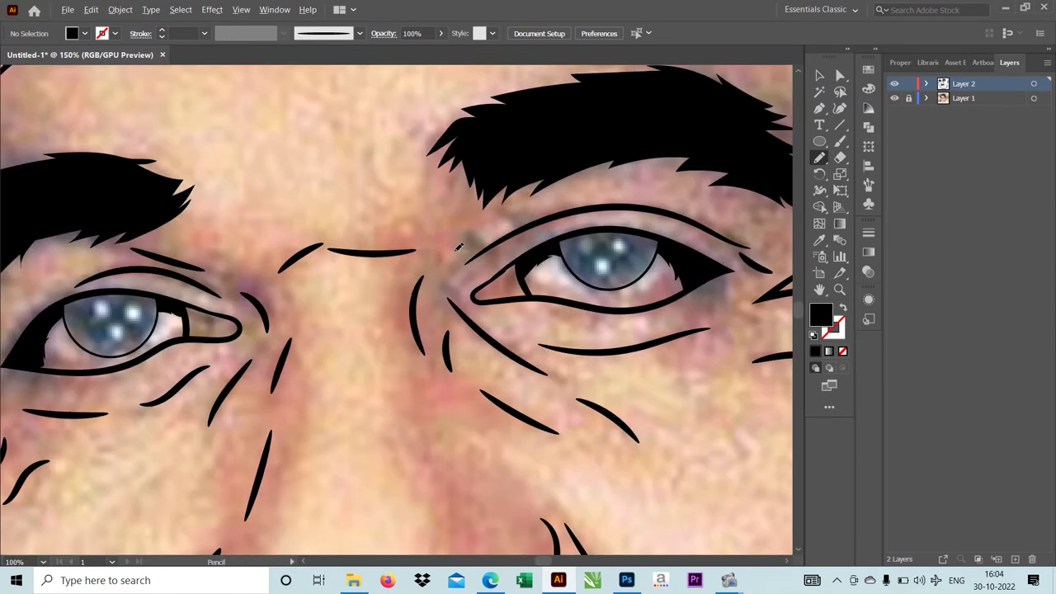
scroll(462, 272, "down", 2, "alt")
scroll(437, 242, "up", 3)
scroll(437, 242, "up", 2, "alt")
left_click_drag(250, 331, 275, 386)
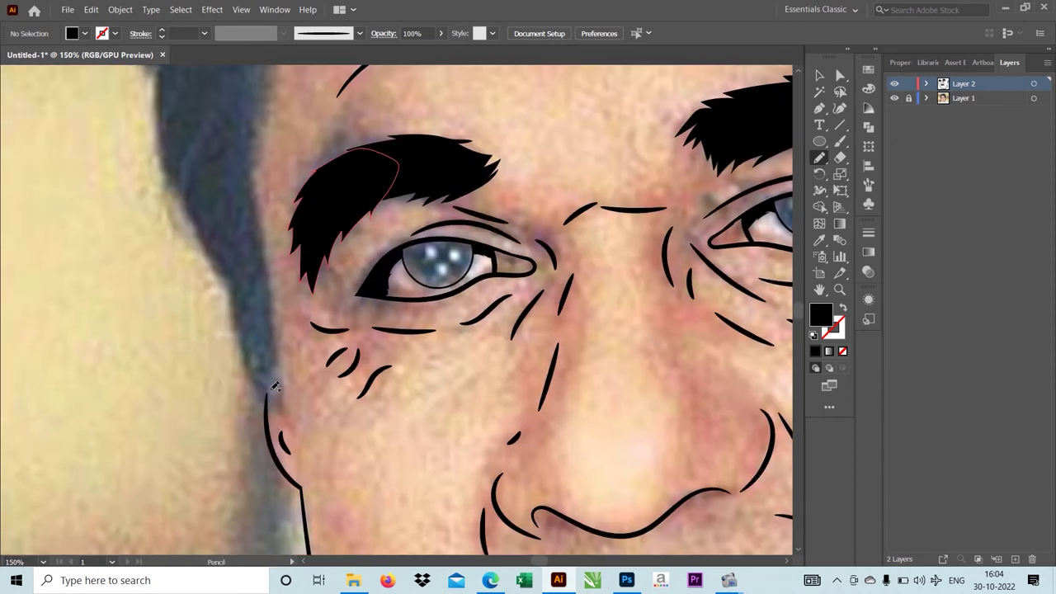
left_click_drag(206, 266, 254, 387)
left_click_drag(261, 190, 210, 264)
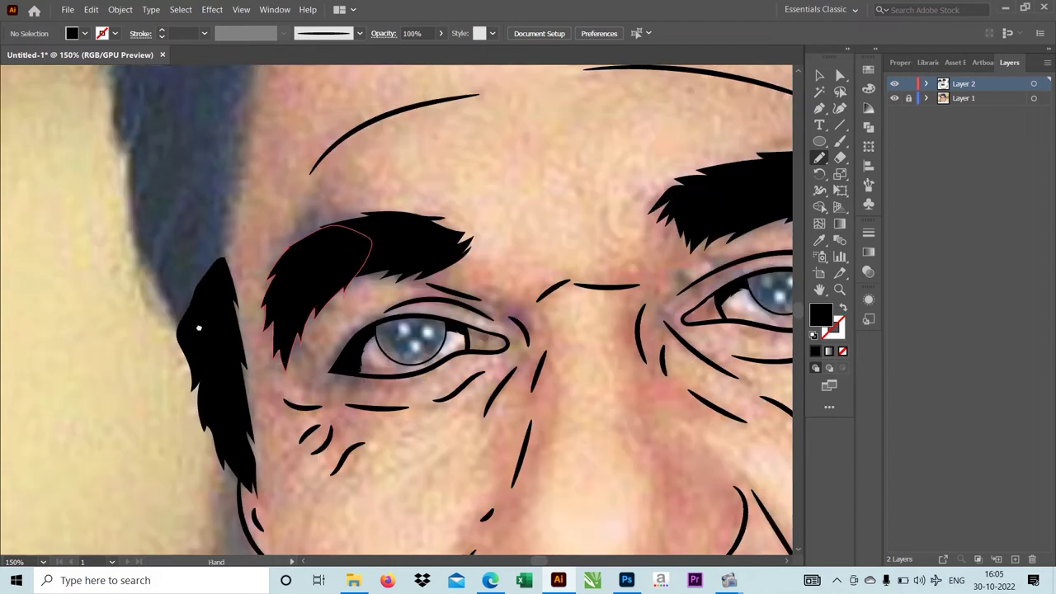
Step: Outline the hair above the left temple down the hairline and close it black
scroll(200, 330, "up", 10)
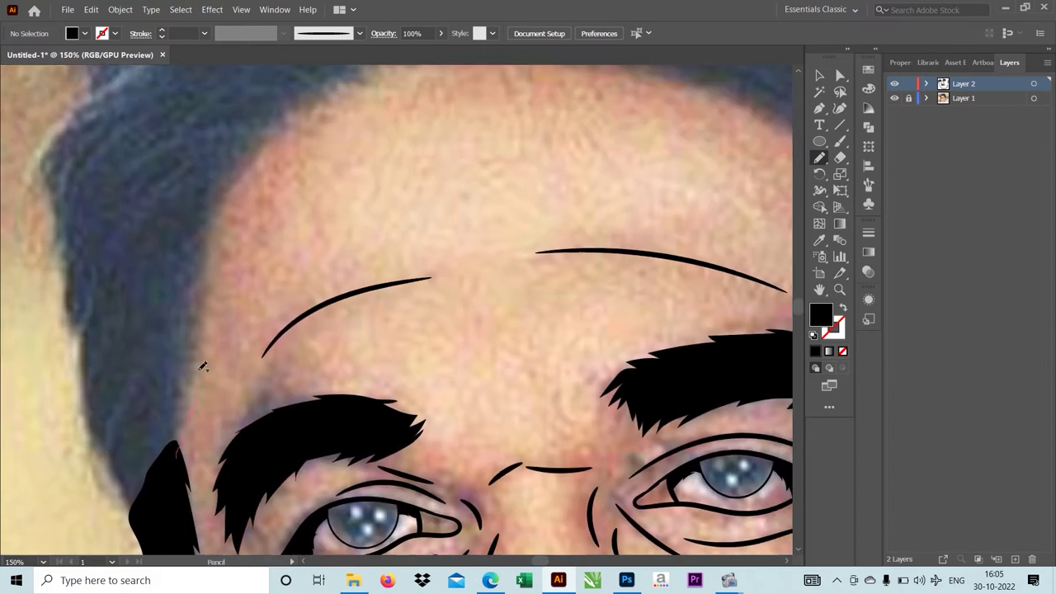
mouse_move(211, 253)
left_mouse_down()
mouse_move(217, 206)
mouse_move(85, 283)
left_mouse_up()
mouse_move(68, 352)
left_mouse_down()
mouse_move(83, 452)
mouse_move(120, 512)
mouse_move(164, 483)
mouse_move(183, 421)
left_mouse_up()
scroll(184, 420, "up", 5)
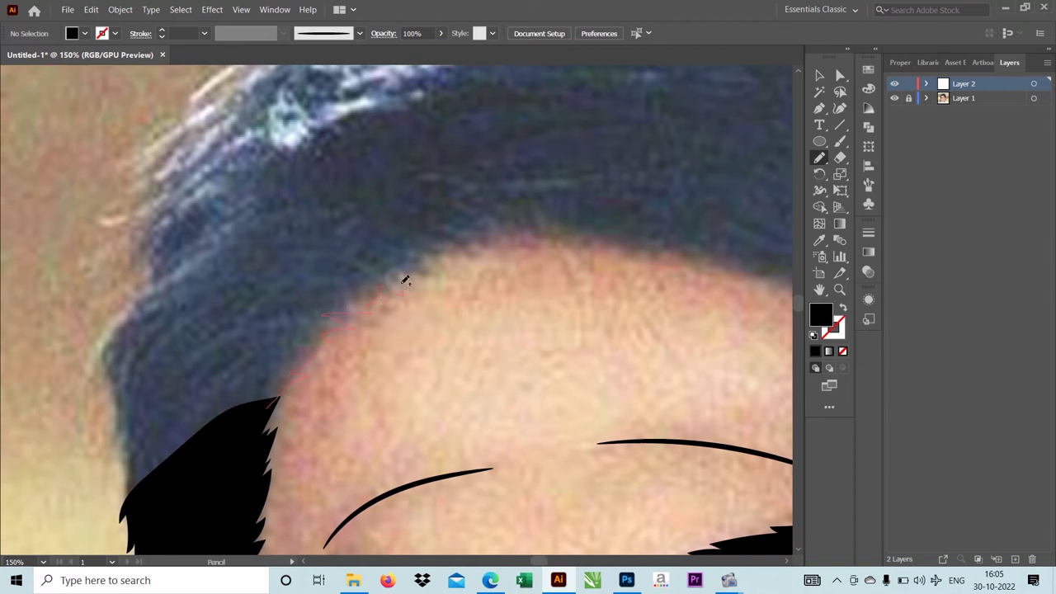
mouse_move(475, 256)
left_mouse_down()
mouse_move(318, 197)
mouse_move(268, 404)
left_mouse_up()
Step: Add a black hair shape along the hairline across the top of the forehead
scroll(442, 244, "down", 3)
scroll(442, 243, "up", 1)
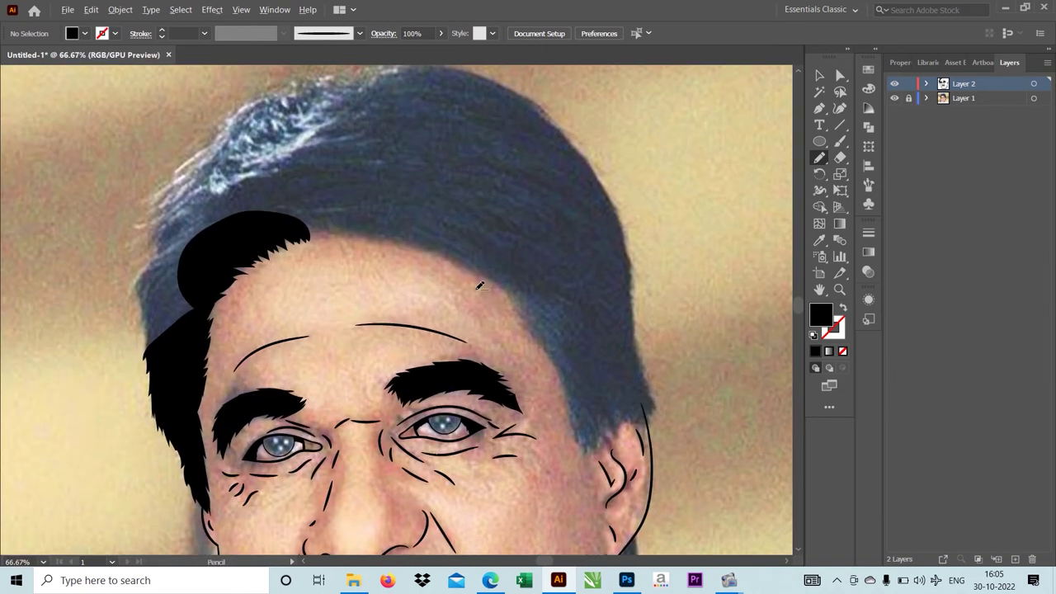
scroll(478, 283, "up", 1)
mouse_move(307, 299)
left_mouse_down()
mouse_move(345, 199)
mouse_move(271, 240)
left_mouse_up()
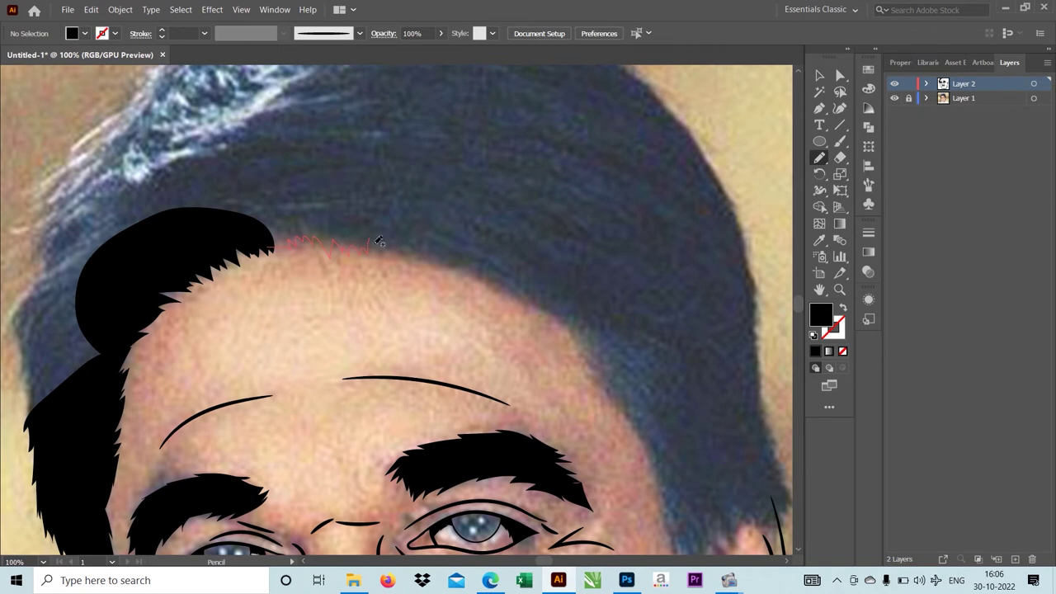
left_click_drag(378, 241, 416, 258)
mouse_move(544, 305)
left_mouse_down()
mouse_move(579, 339)
mouse_move(303, 152)
left_mouse_up()
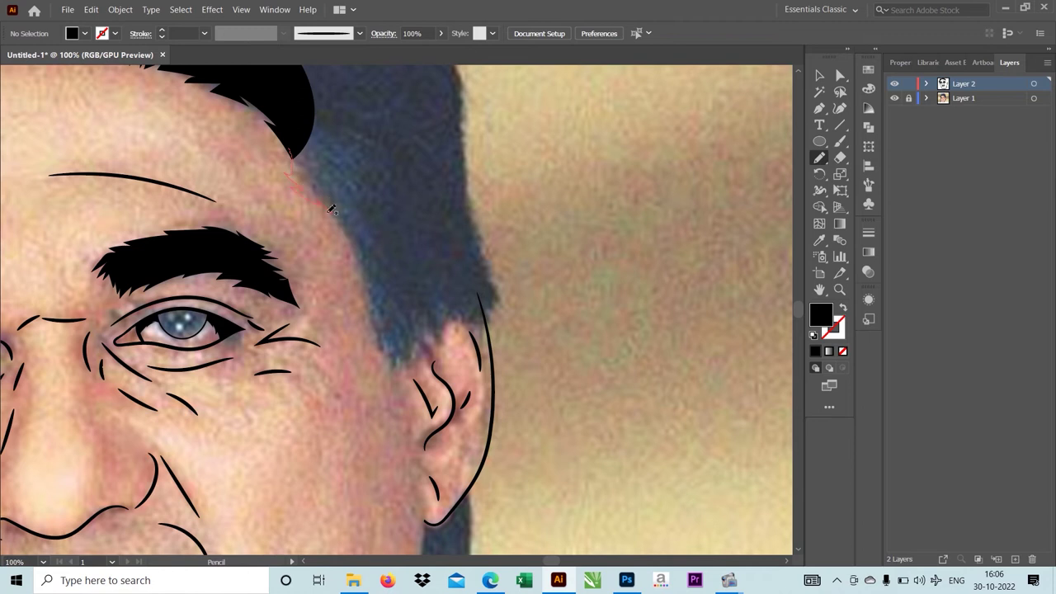
Step: Fill the uncovered hair patch below the existing black shape
scroll(356, 257, "down", 3)
scroll(323, 259, "up", 2)
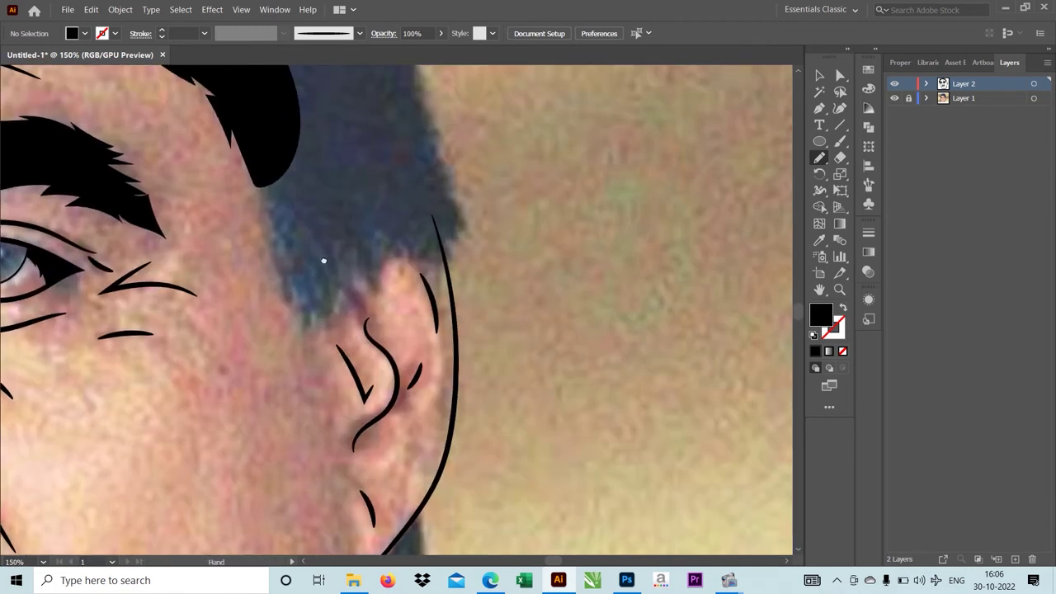
left_click_drag(276, 267, 256, 176)
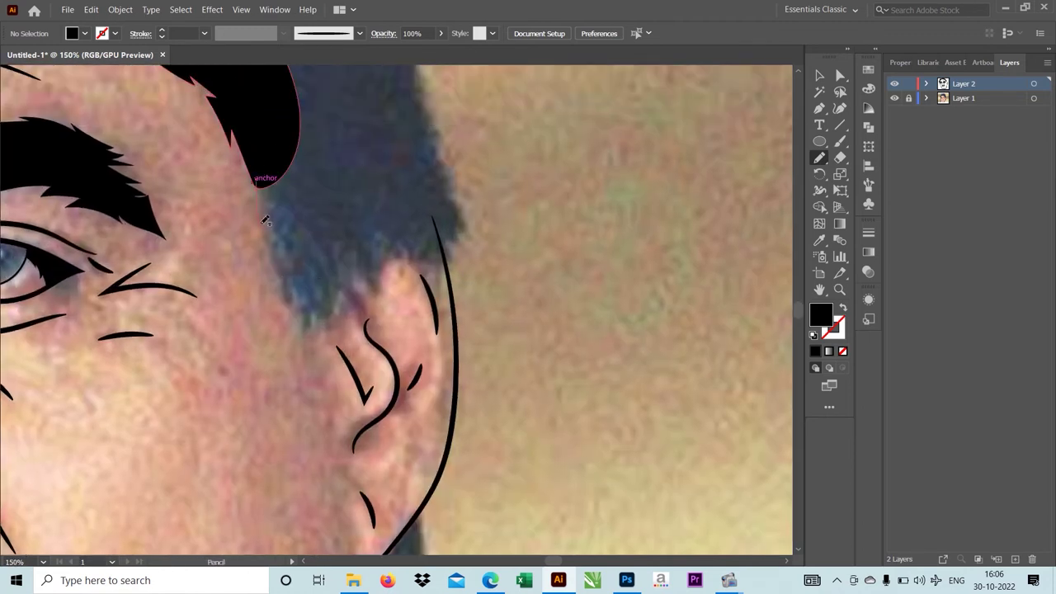
left_click_drag(304, 328, 332, 326)
left_click_drag(461, 170, 255, 177)
Step: Trace the outer hair edge toward the crown, undoing the misdrawn fill
scroll(401, 413, "up", 5)
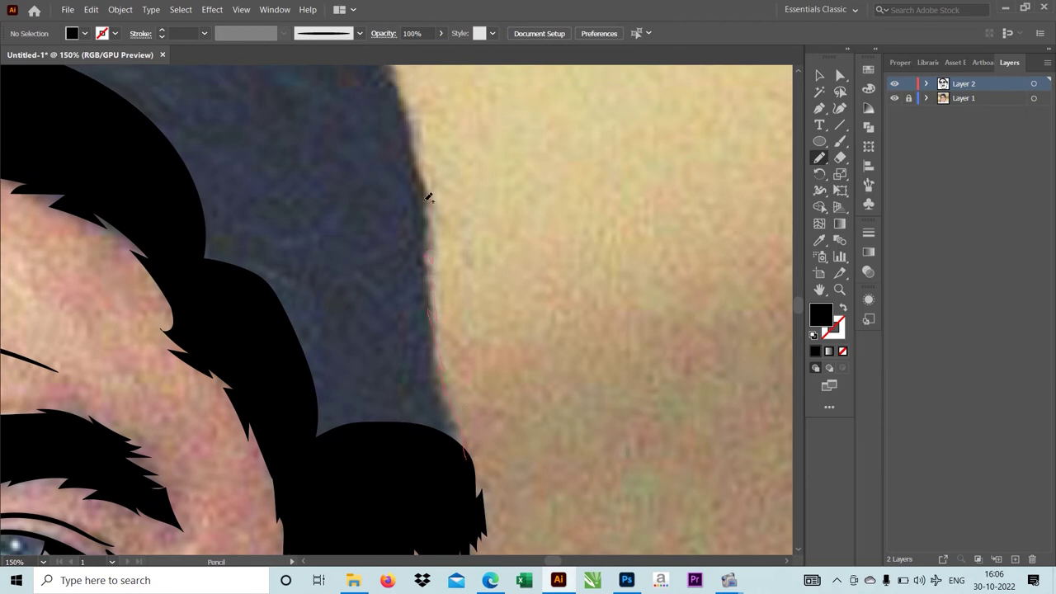
mouse_move(419, 158)
left_mouse_down()
mouse_move(255, 236)
mouse_move(370, 467)
mouse_move(465, 457)
left_mouse_up()
key("ctrl+minus")
key("ctrl+minus")
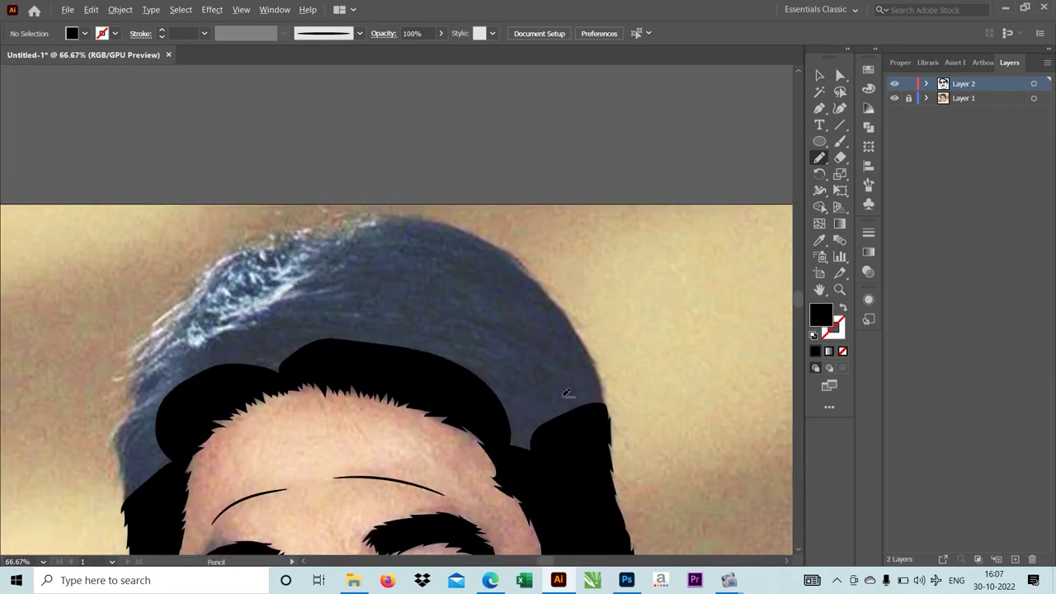
scroll(567, 393, "up", 1)
scroll(658, 485, "up", 1)
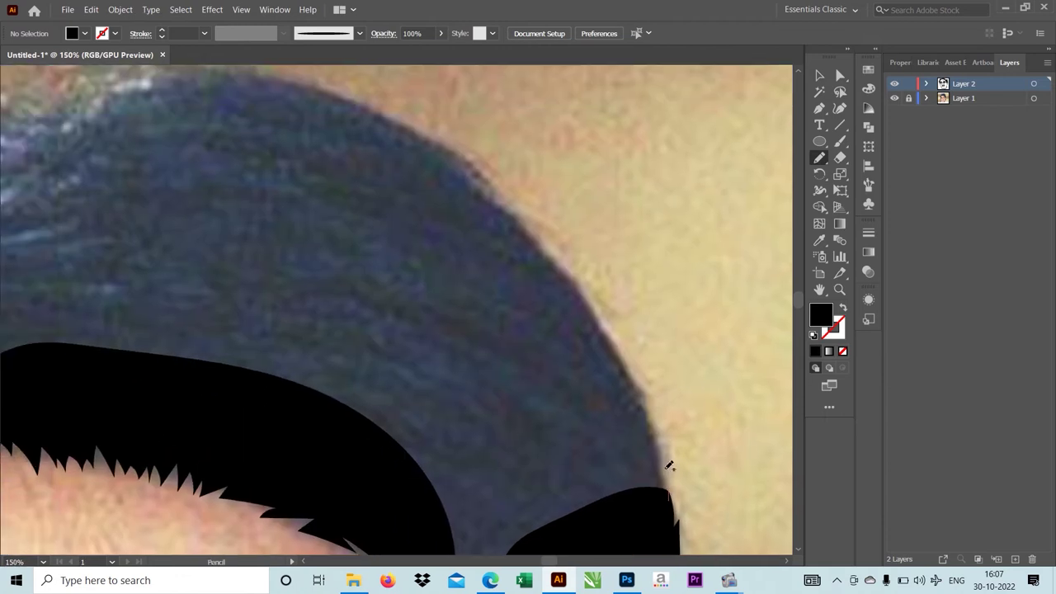
mouse_move(632, 348)
left_mouse_down()
mouse_move(636, 362)
mouse_move(576, 268)
left_mouse_up()
key("ctrl+z")
Step: Redraw the crown outline and close it into a black fill
left_click_drag(459, 147, 585, 506)
scroll(585, 506, "down", 3)
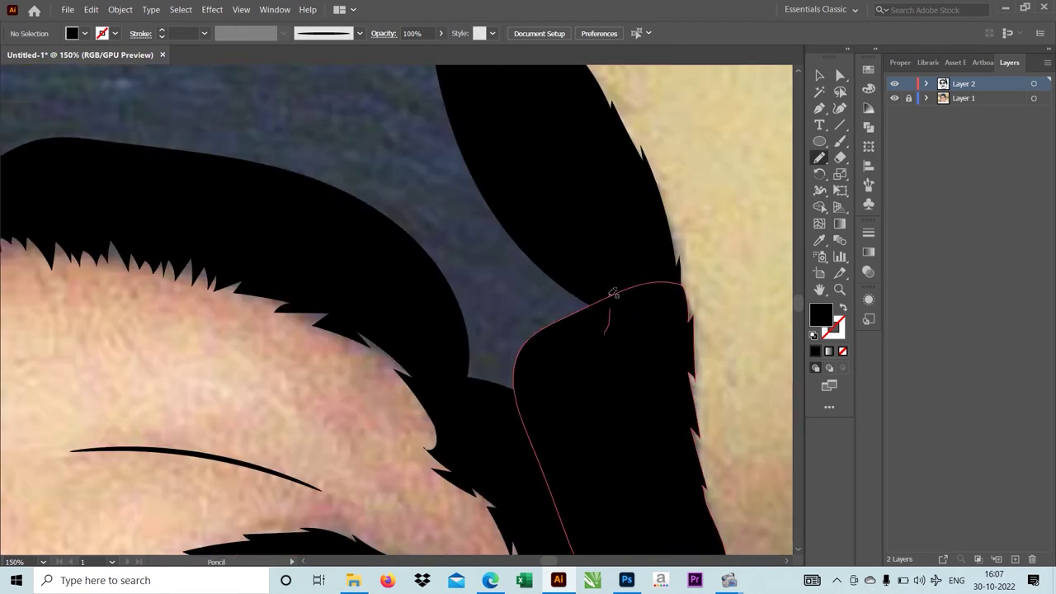
mouse_move(605, 333)
left_mouse_down()
mouse_move(324, 199)
mouse_move(485, 415)
left_mouse_up()
scroll(485, 415, "up", 5)
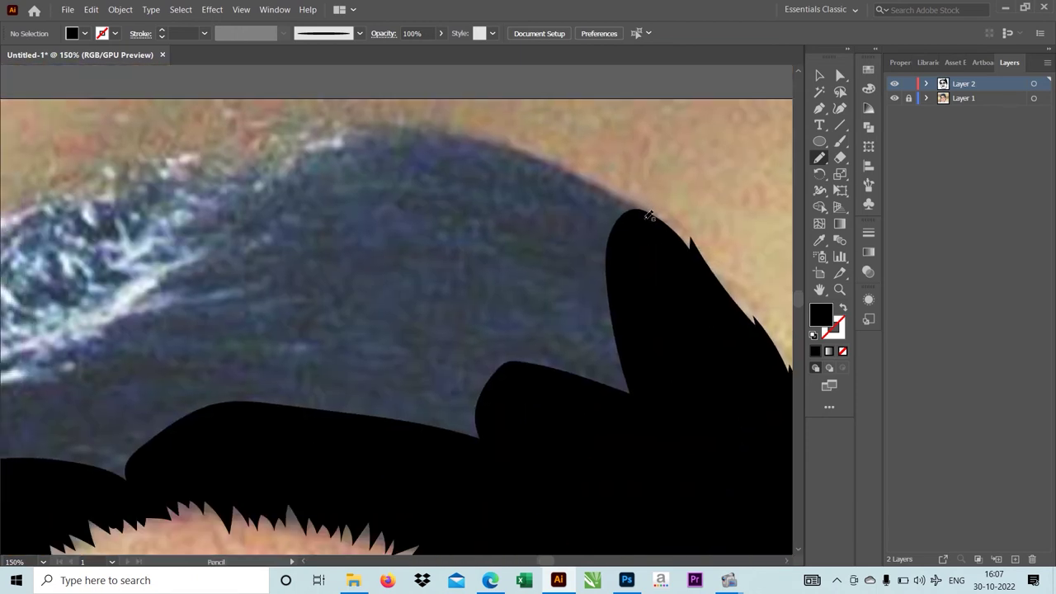
scroll(619, 215, "left", 2)
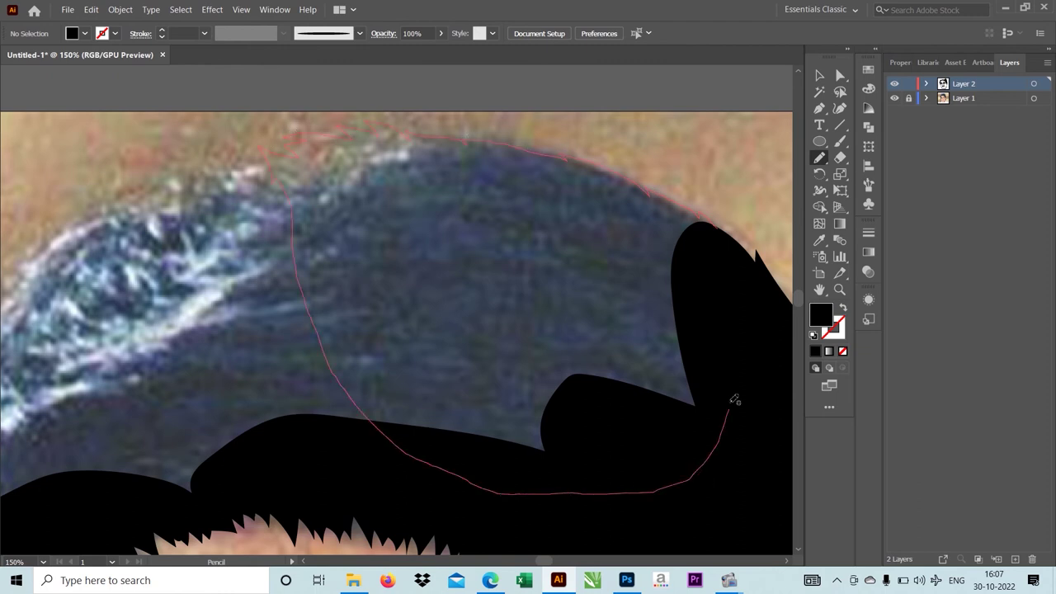
left_click_drag(279, 171, 720, 239)
Step: Fill the top of the hair, its left edge and the last blue patch black
left_click_drag(336, 254, 584, 193)
left_click_drag(577, 101, 521, 97)
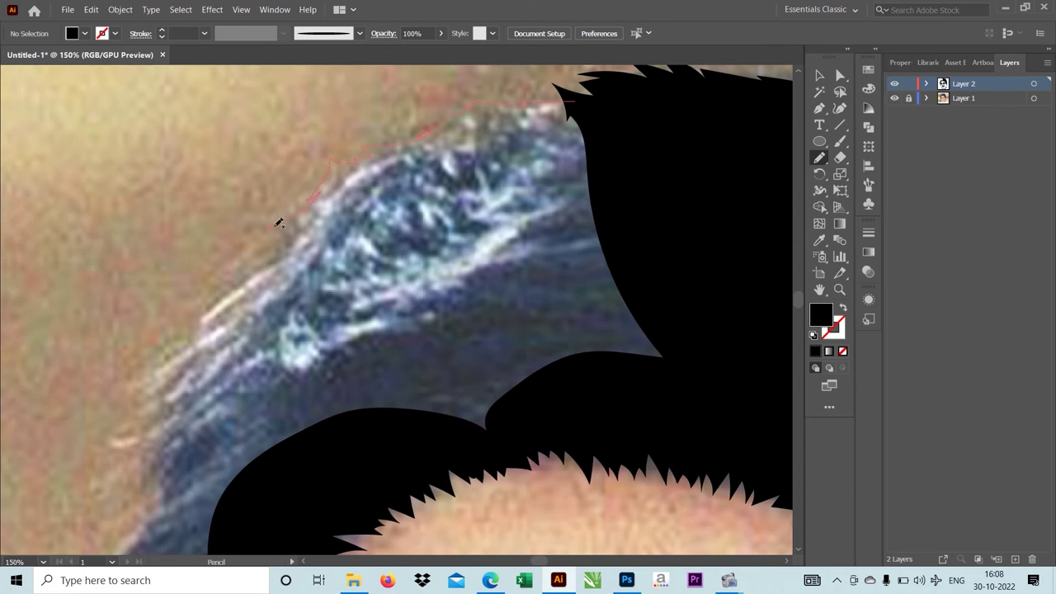
left_click_drag(279, 223, 609, 120)
mouse_move(254, 339)
left_mouse_down()
mouse_move(374, 190)
mouse_move(456, 198)
left_mouse_up()
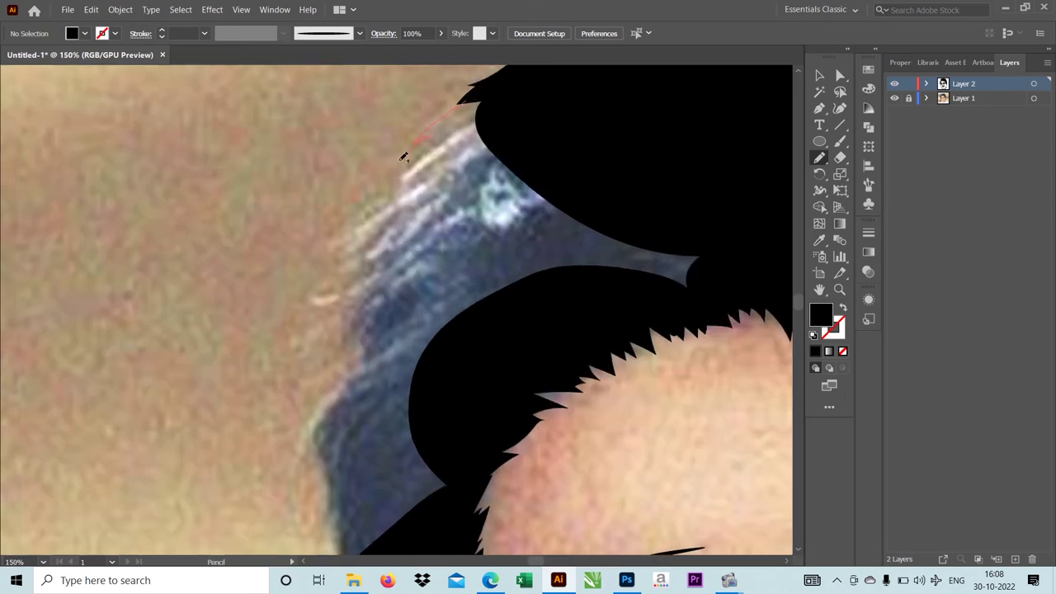
left_click_drag(365, 217, 315, 290)
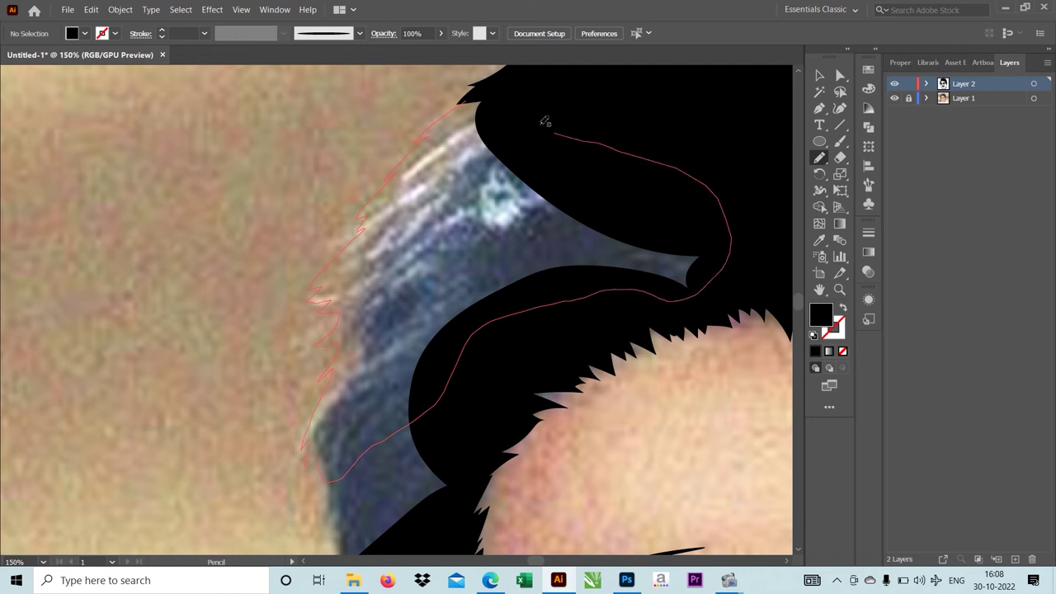
left_click_drag(324, 468, 544, 118)
scroll(412, 321, "down", 5)
left_click_drag(349, 173, 353, 154)
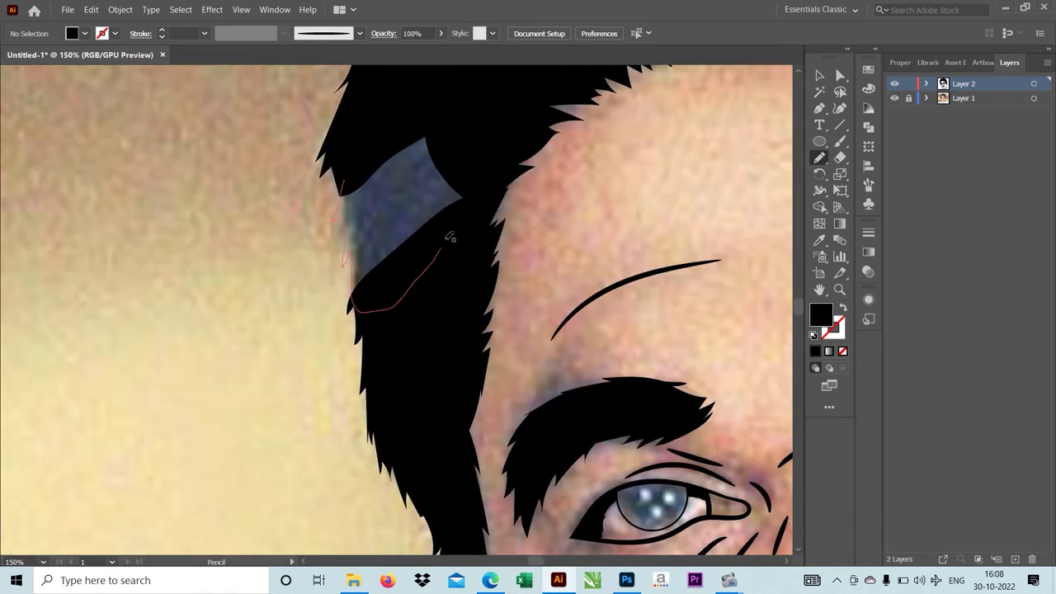
key("ctrl+0")
Step: Trace a closed black shape under the right ear, patching the ear-sideburn gap
scroll(380, 283, "up", 5)
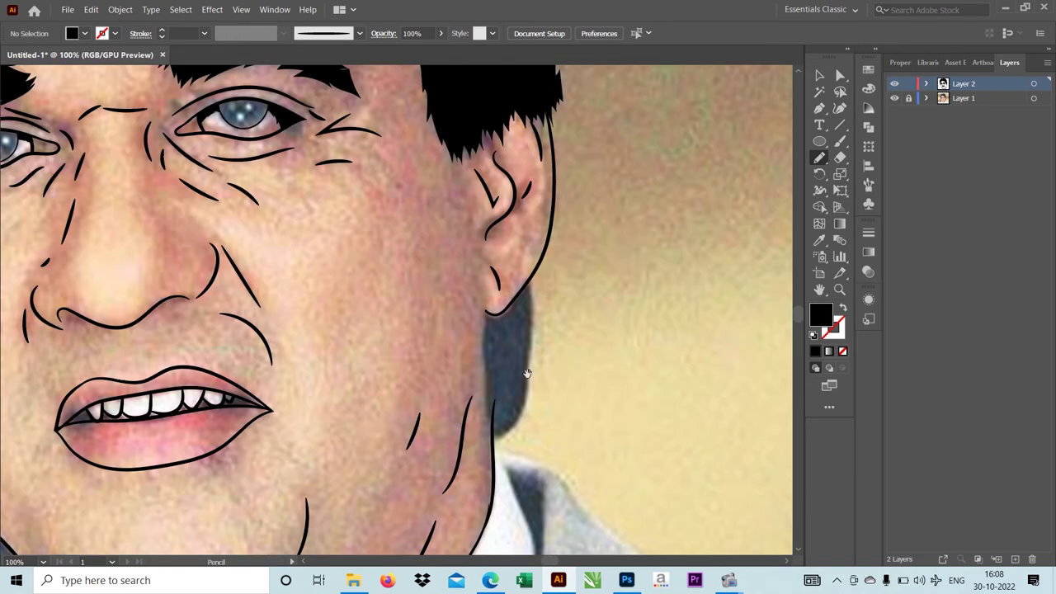
left_click_drag(452, 169, 462, 348)
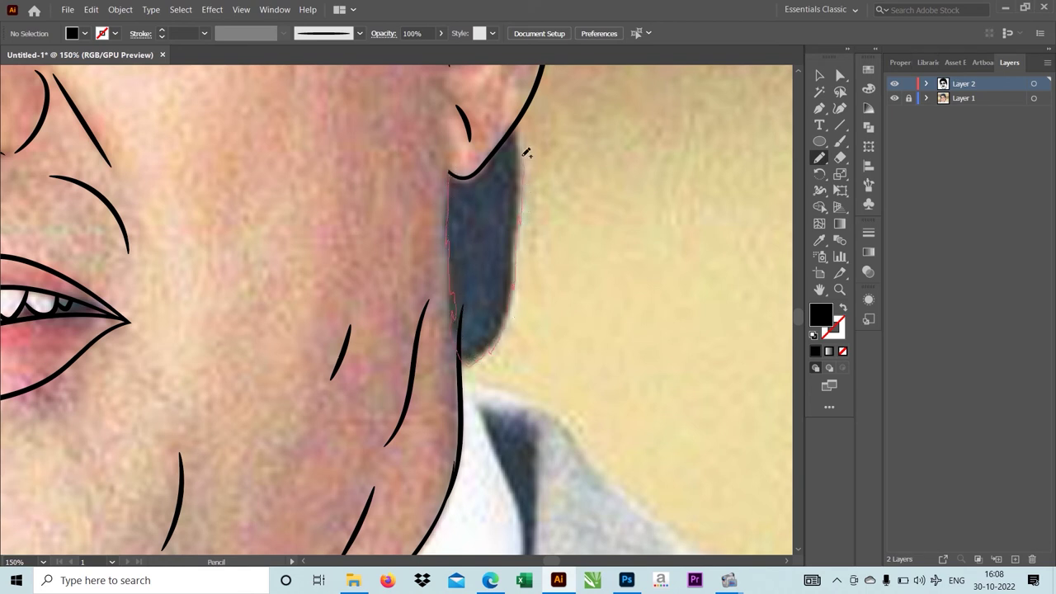
mouse_move(499, 148)
left_mouse_down()
mouse_move(480, 171)
mouse_move(456, 173)
left_mouse_up()
scroll(458, 172, "up", 4)
scroll(457, 172, "up", 2)
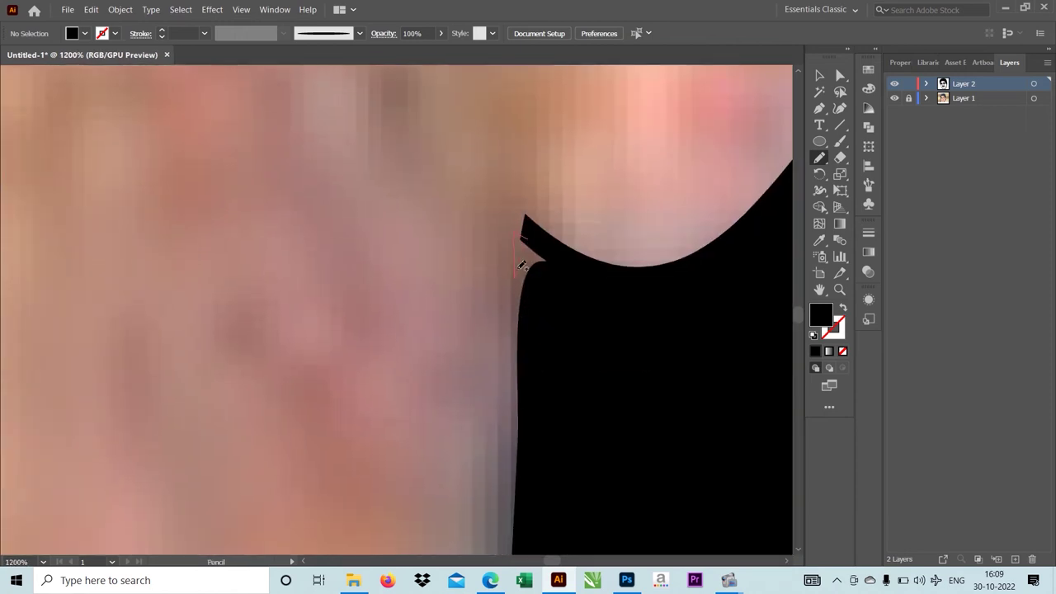
left_click_drag(522, 263, 537, 292)
scroll(523, 263, "down", 3)
scroll(523, 264, "up", 2)
scroll(522, 264, "up", 1)
scroll(537, 292, "down", 7)
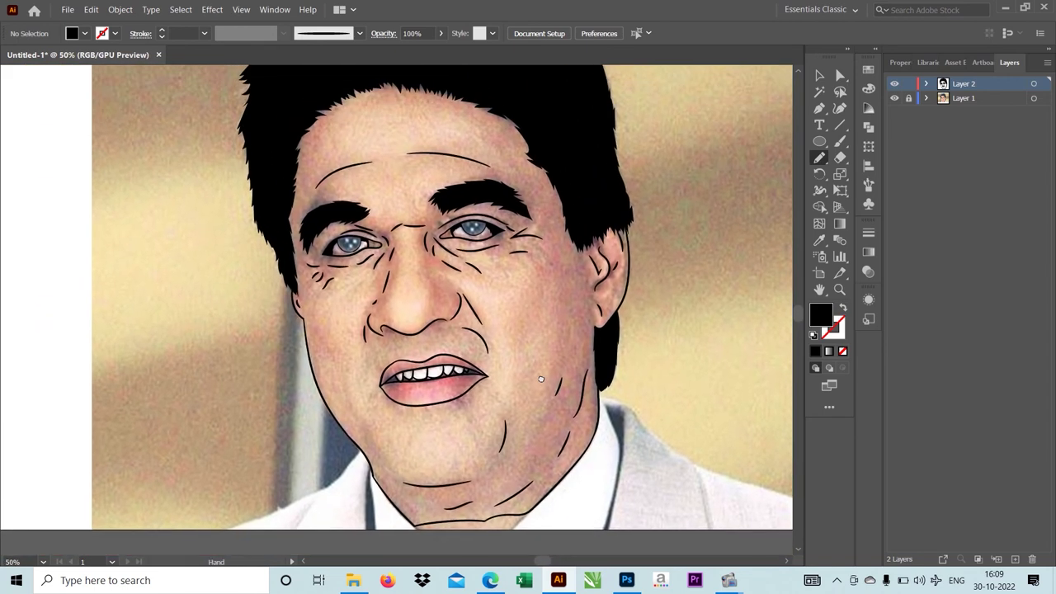
Step: Outline the first tooth gaps along the lip line beside the leftmost tooth
left_click_drag(541, 380, 501, 344)
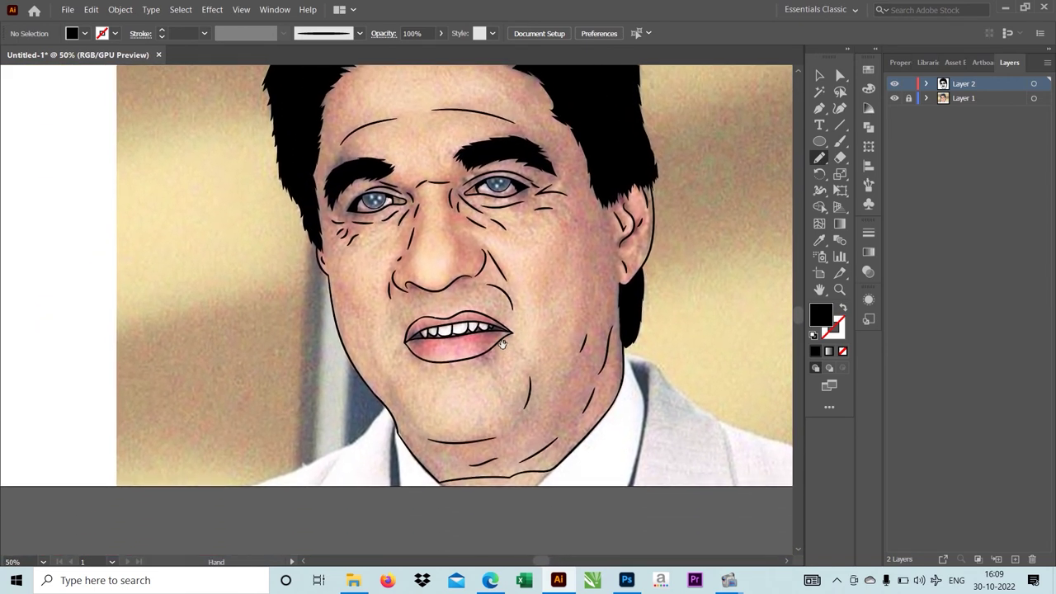
scroll(501, 343, "up", 6)
scroll(455, 377, "down", 2)
scroll(354, 363, "up", 2)
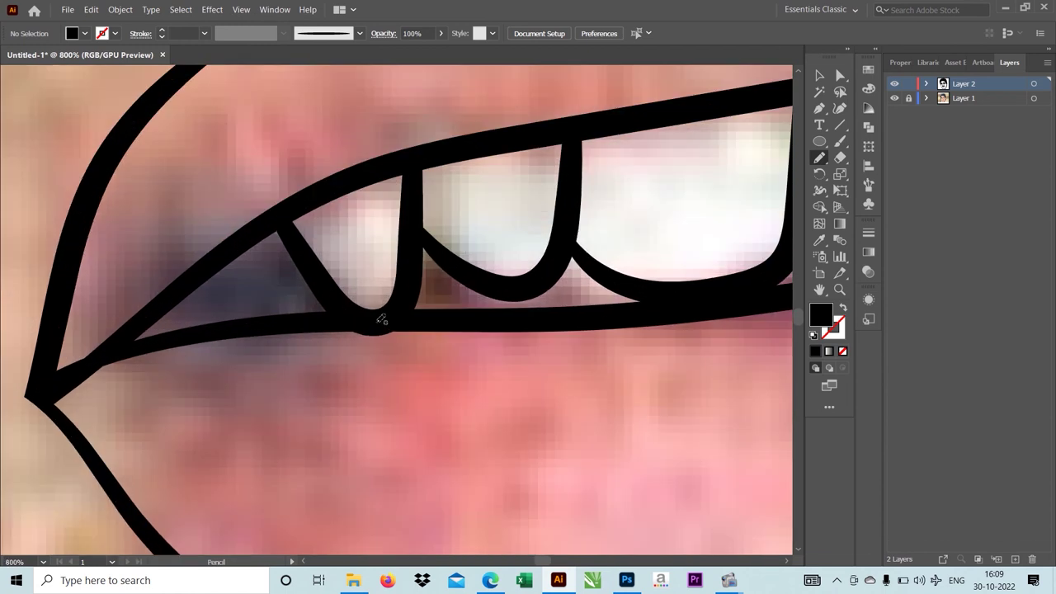
mouse_move(283, 221)
left_mouse_down()
mouse_move(244, 240)
mouse_move(302, 237)
left_mouse_up()
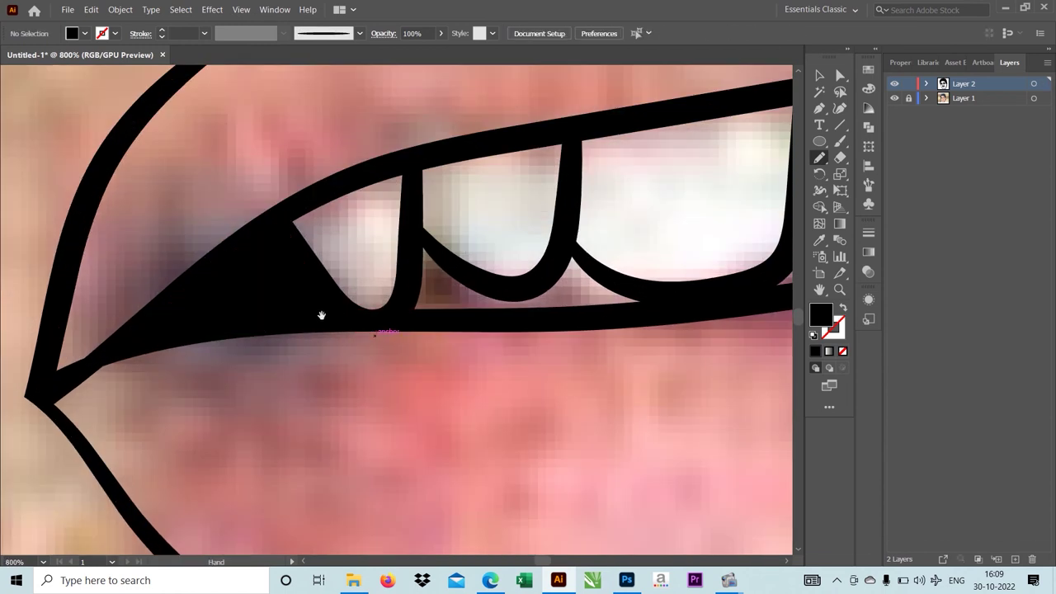
left_click_drag(321, 315, 106, 311)
mouse_move(236, 249)
left_mouse_down()
mouse_move(200, 306)
mouse_move(441, 294)
mouse_move(247, 252)
left_mouse_up()
Step: Fill the remaining gaps between the upper teeth with black shapes
scroll(272, 240, "right", 5)
mouse_move(305, 221)
left_mouse_down()
mouse_move(269, 262)
mouse_move(376, 243)
left_mouse_up()
left_click_drag(377, 237, 202, 284)
mouse_move(367, 206)
left_mouse_down()
mouse_move(376, 272)
mouse_move(385, 219)
left_mouse_up()
mouse_move(528, 190)
left_mouse_down()
mouse_move(363, 223)
mouse_move(305, 248)
mouse_move(359, 289)
mouse_move(388, 276)
left_mouse_up()
left_click_drag(506, 276, 313, 300)
mouse_move(346, 265)
left_mouse_down()
mouse_move(479, 293)
mouse_move(603, 302)
mouse_move(429, 226)
mouse_move(361, 257)
left_mouse_up()
scroll(357, 262, "down", 5)
scroll(442, 404, "down", 2)
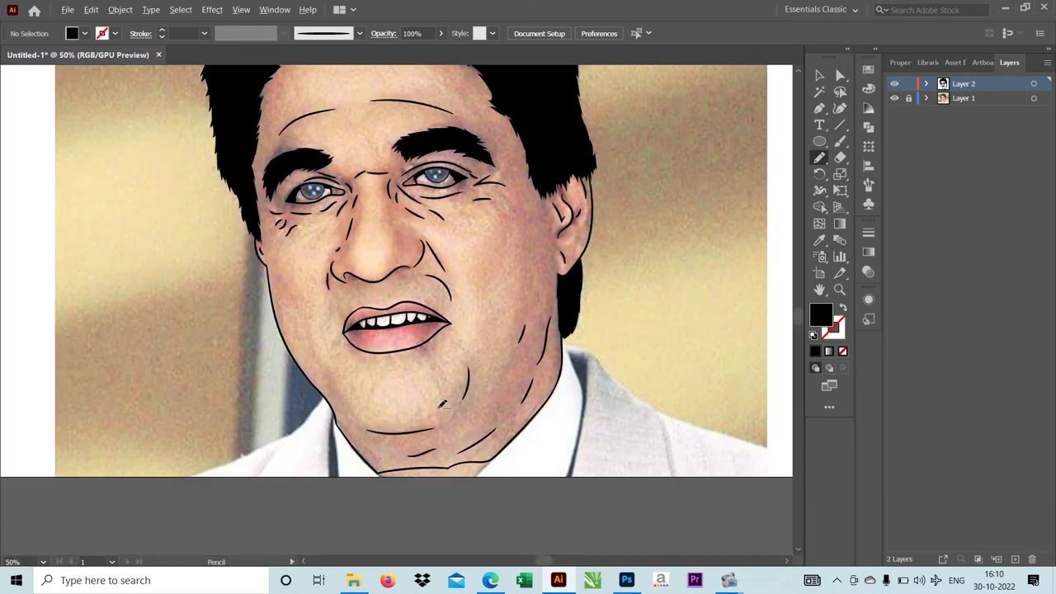
scroll(442, 404, "up", 1)
Step: With the Paintbrush and swapped colours, draw a small hooked crease below the lip corner
left_click(839, 141)
scroll(452, 247, "up", 1)
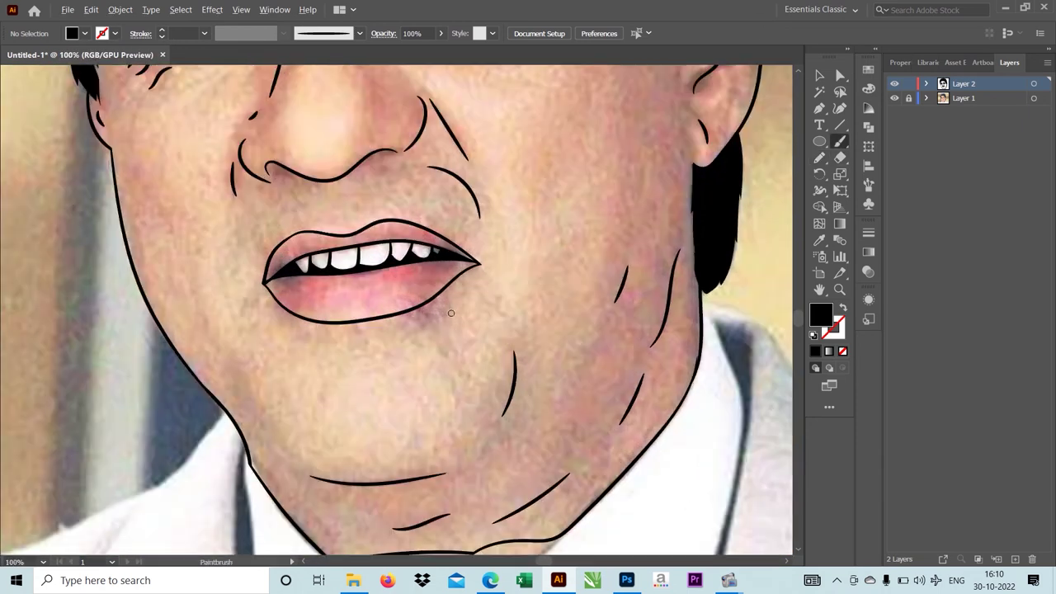
scroll(452, 247, "up", 1)
key("shift+x")
scroll(452, 229, "down", 2)
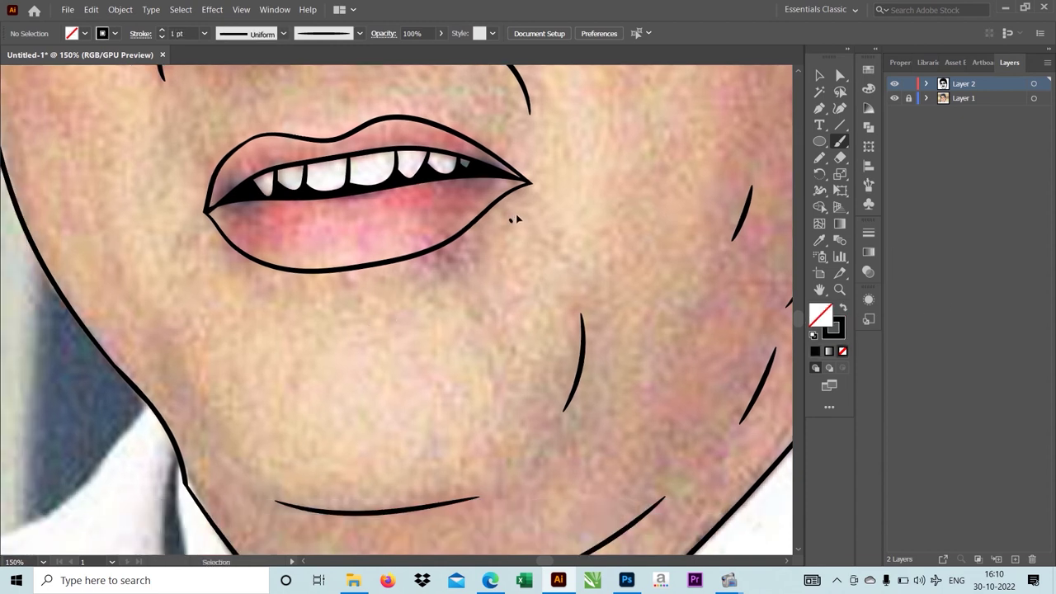
left_click_drag(466, 262, 466, 262)
scroll(466, 262, "down", 1)
scroll(470, 328, "down", 2)
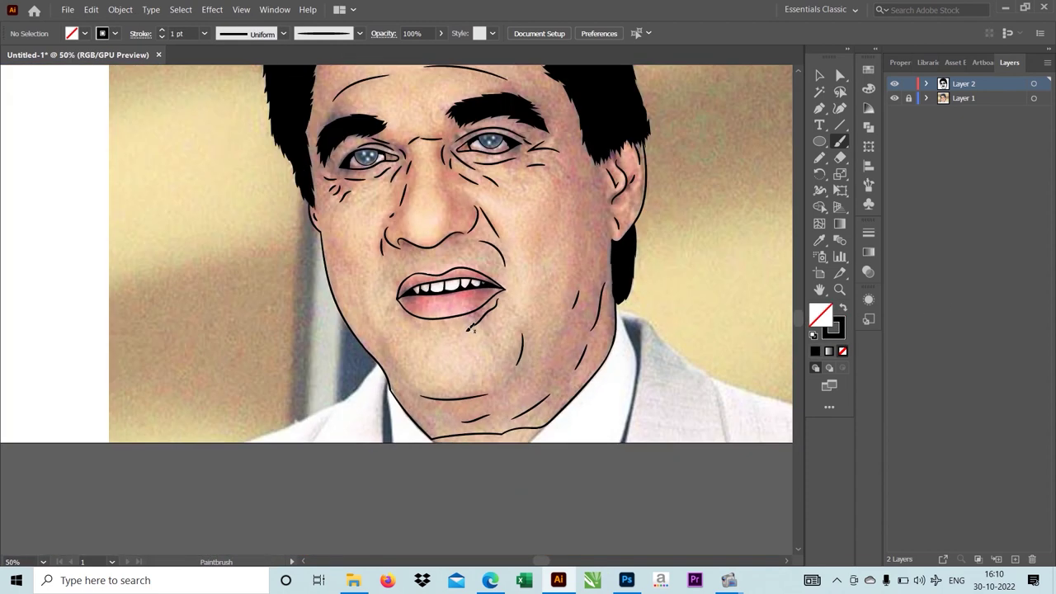
scroll(469, 328, "up", 3)
key("ctrl+z")
mouse_move(485, 227)
left_mouse_down()
mouse_move(477, 249)
mouse_move(401, 306)
left_mouse_up()
Step: Add hair strands to the eyebrow's inner edge, then undo them
scroll(466, 292, "down", 2)
scroll(471, 327, "up", 1)
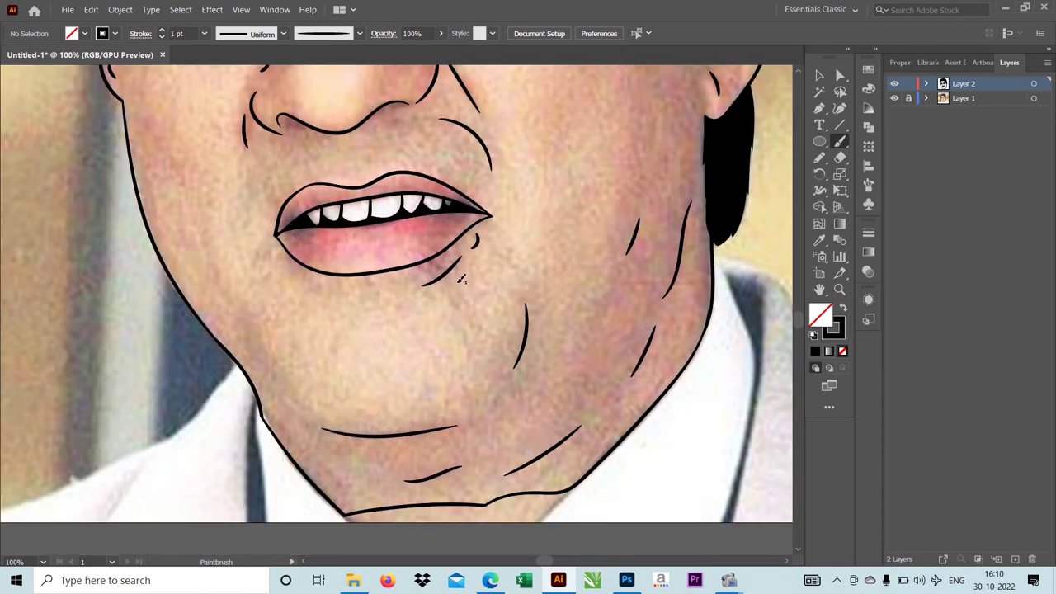
scroll(471, 327, "down", 1)
scroll(472, 328, "up", 1)
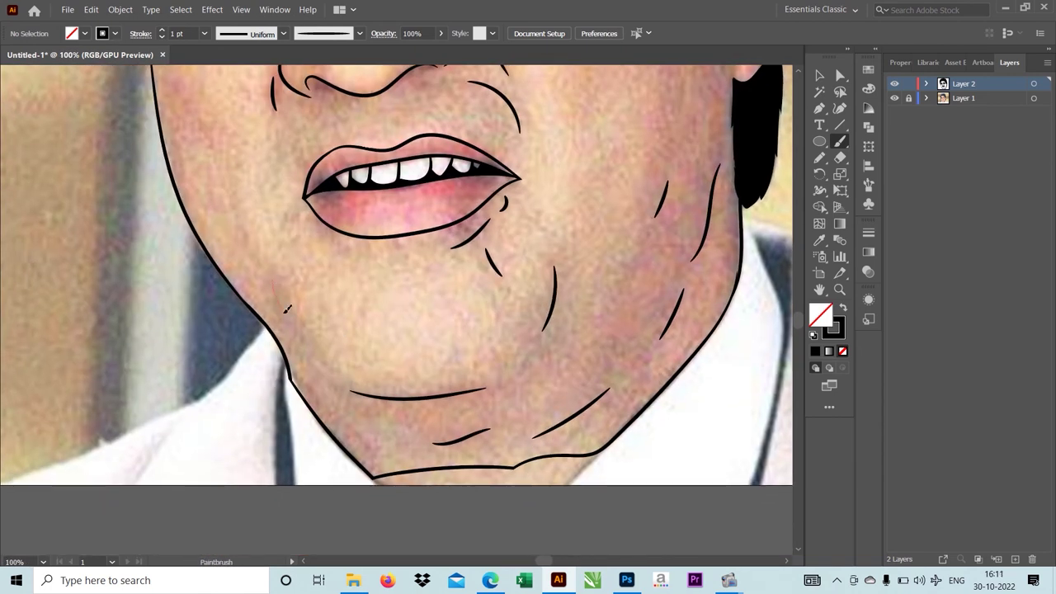
scroll(287, 309, "down", 1)
scroll(412, 318, "up", 3)
scroll(495, 322, "up", 3)
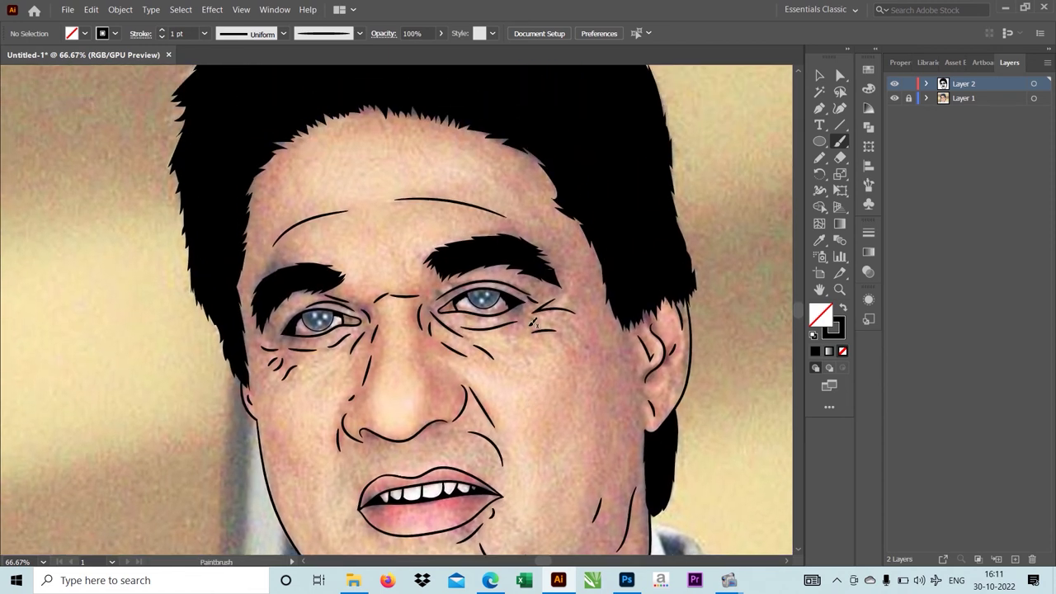
scroll(279, 400, "up", 2)
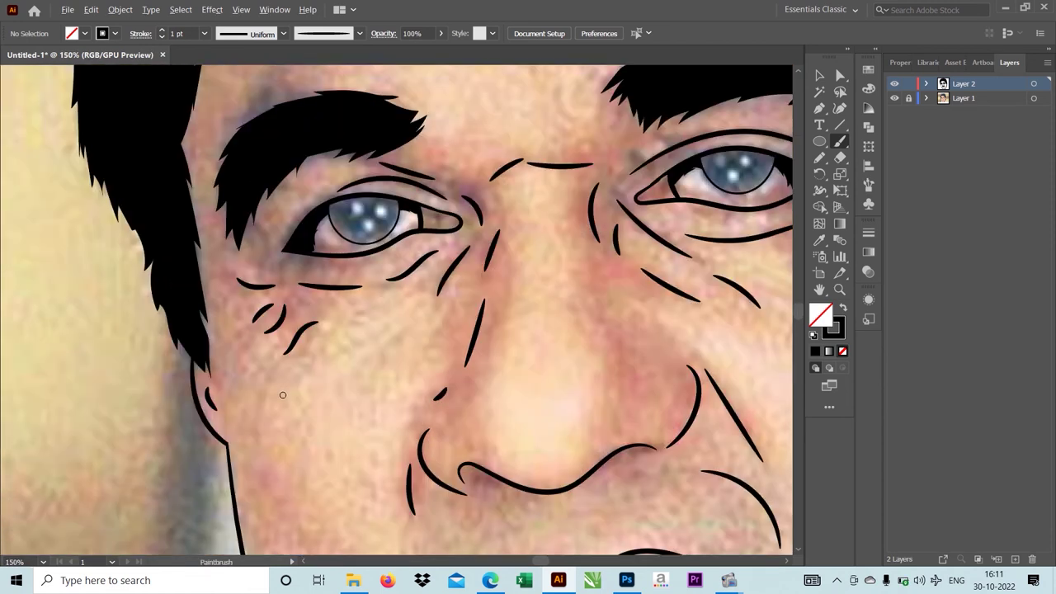
scroll(284, 390, "down", 1)
scroll(712, 329, "down", 1)
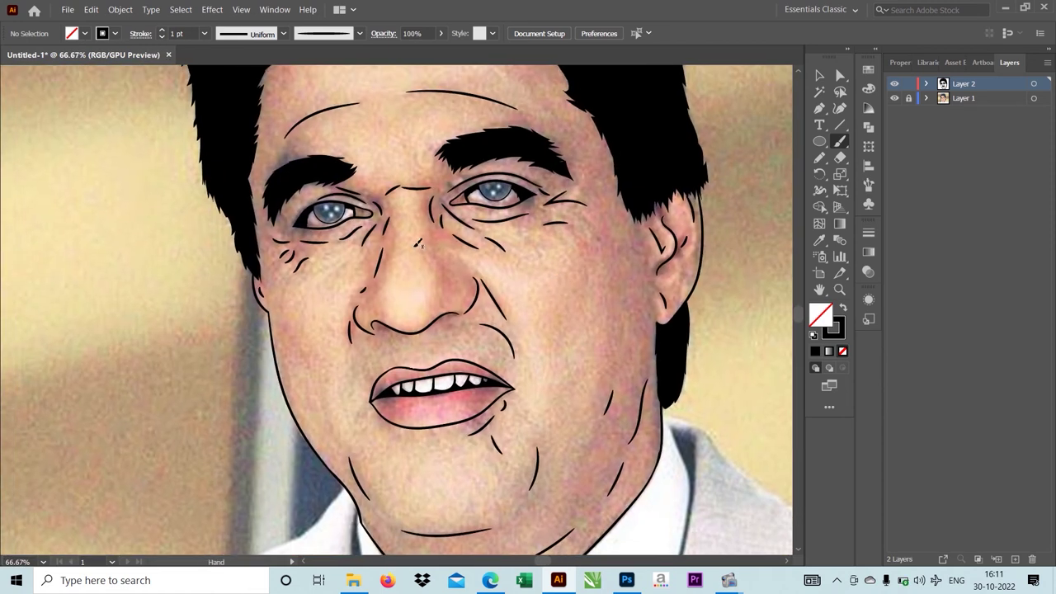
scroll(454, 183, "up", 2)
scroll(454, 183, "up", 1)
scroll(455, 183, "up", 1)
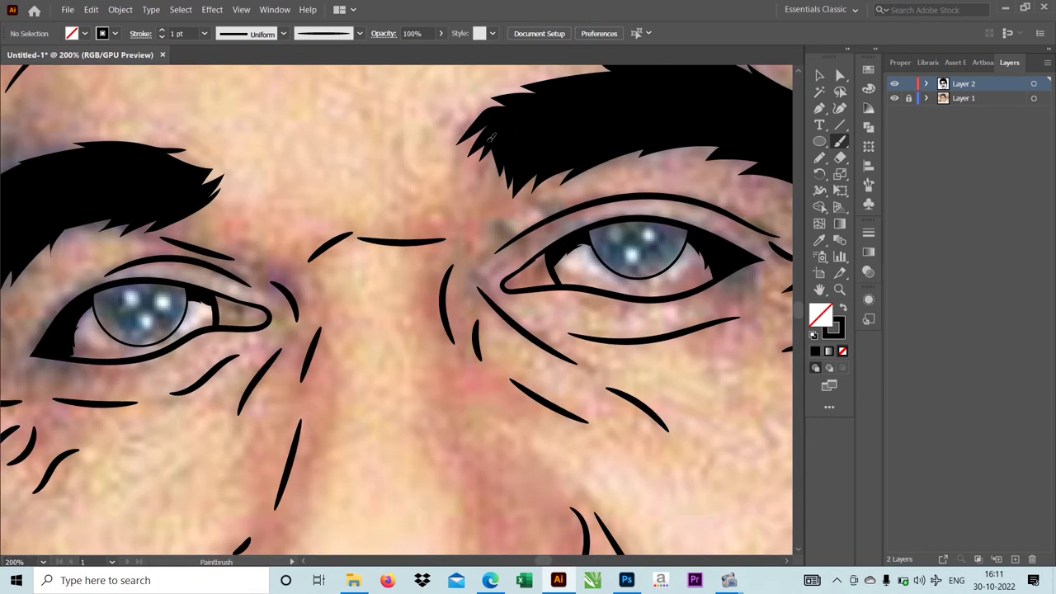
left_click_drag(518, 140, 496, 176)
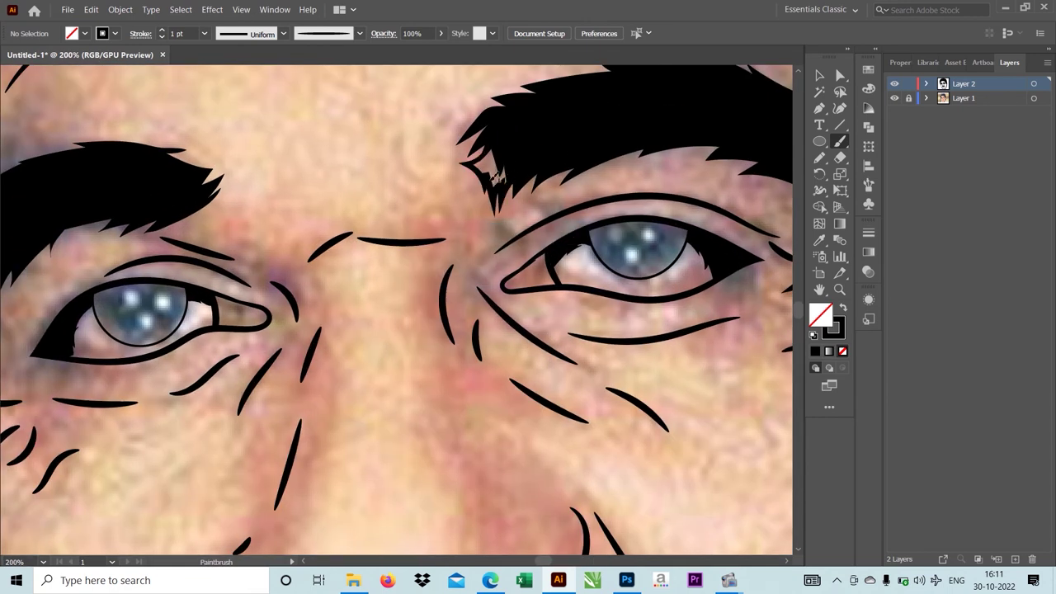
key("ctrl+z")
key("ctrl+z")
key("n")
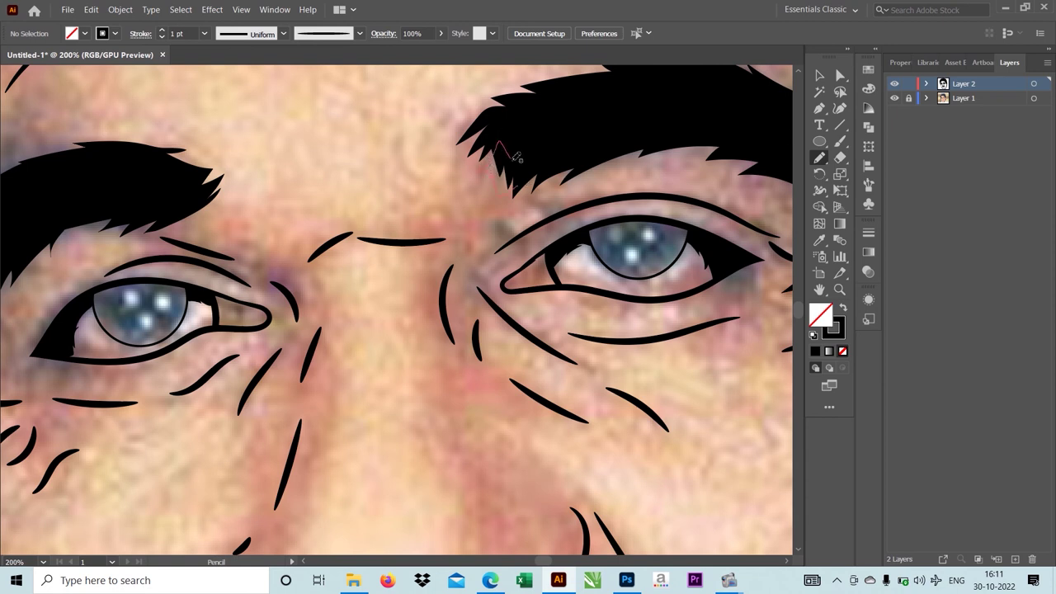
Step: Draw a spiky solid black hair tuft along the eyebrow tip
key("shift+x")
left_click_drag(466, 262, 465, 277)
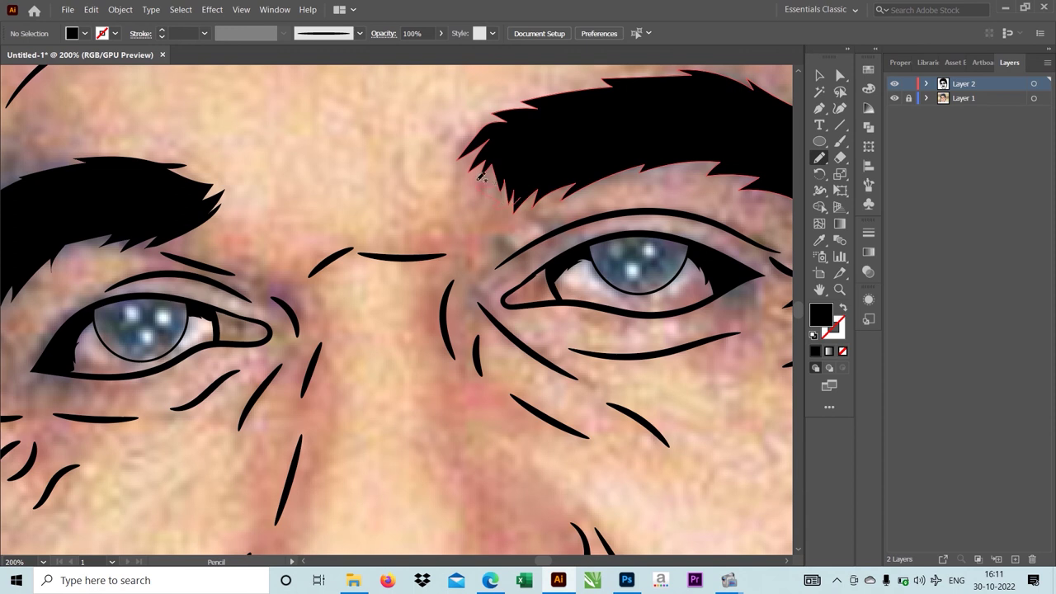
left_click_drag(487, 155, 528, 177)
scroll(401, 174, "down", 4)
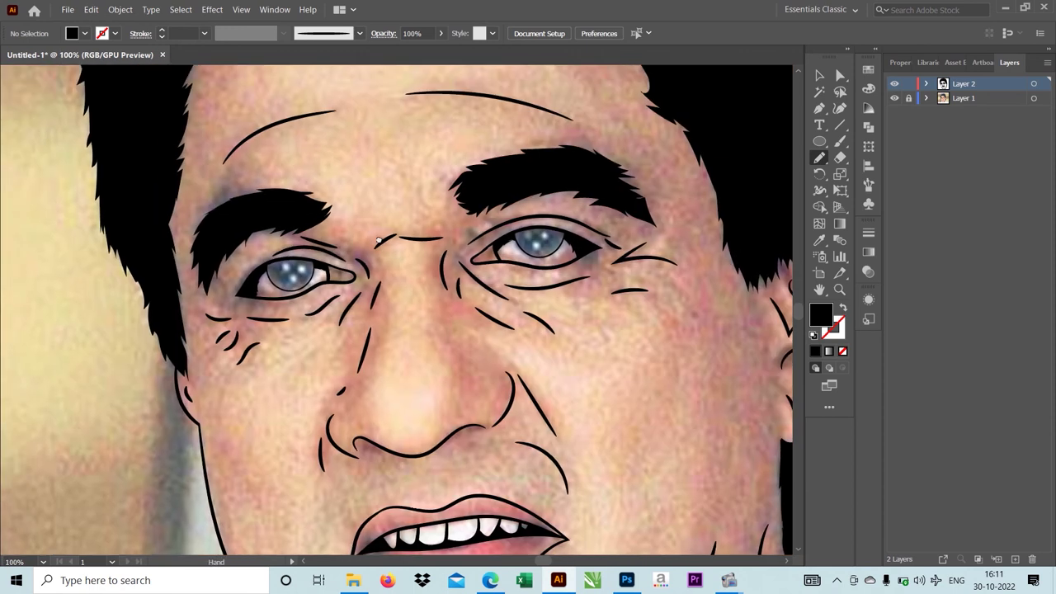
scroll(371, 229, "up", 4)
scroll(331, 237, "up", 1)
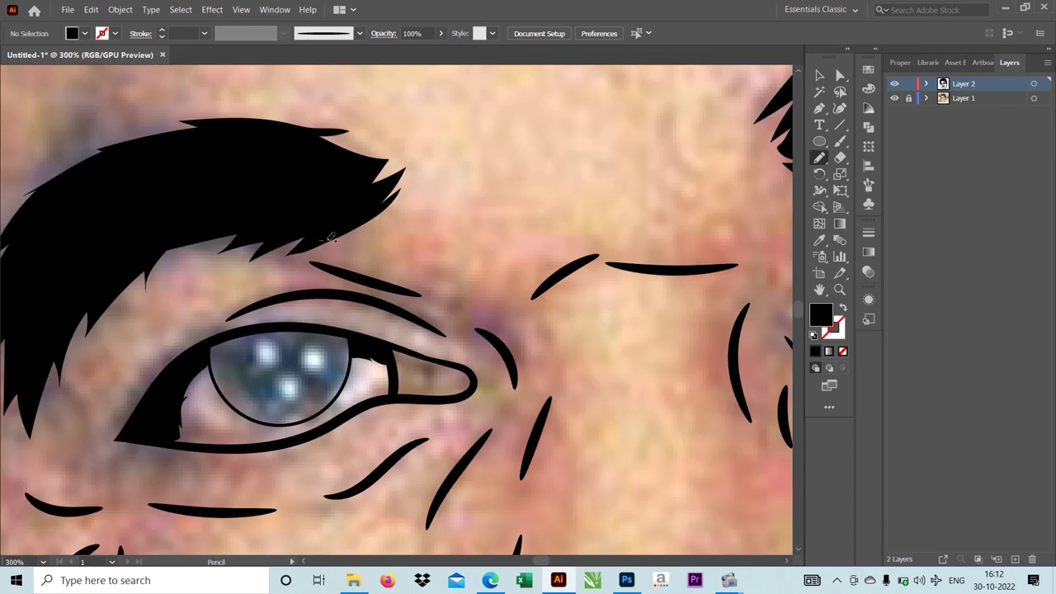
scroll(326, 223, "down", 1)
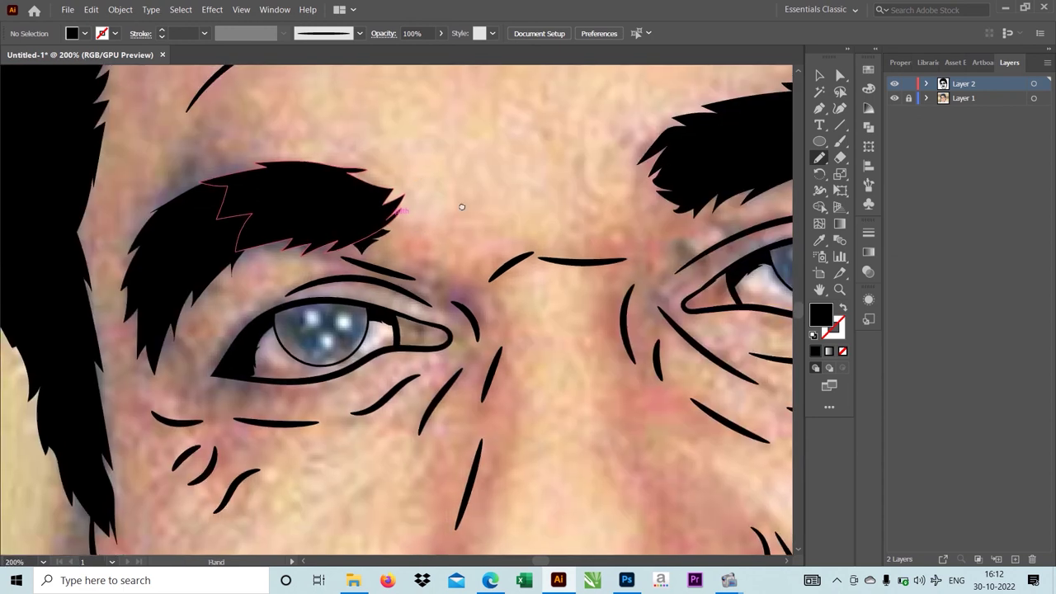
scroll(326, 222, "down", 2)
scroll(543, 281, "up", 3)
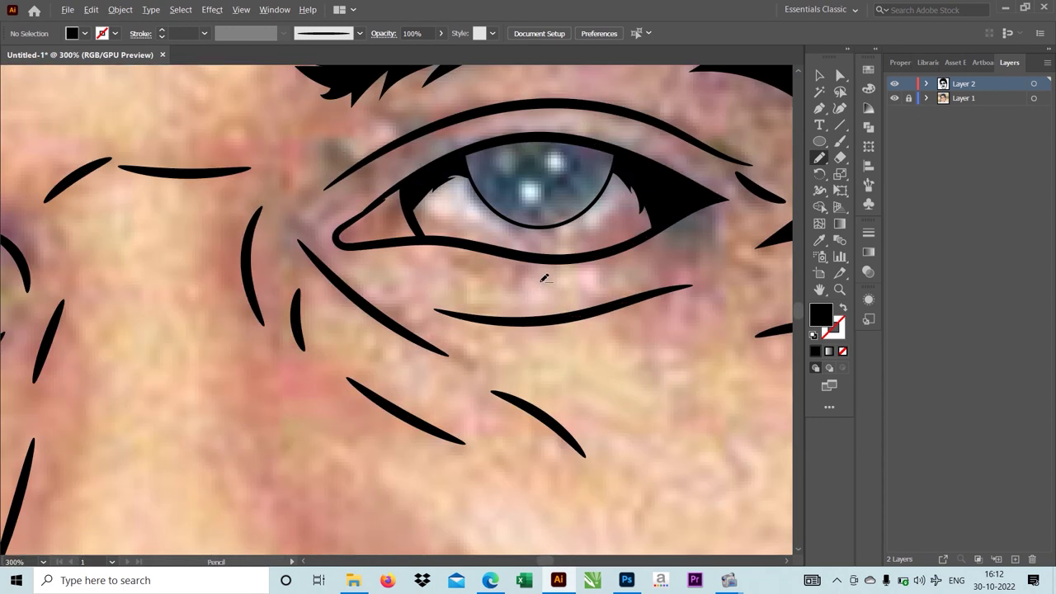
scroll(544, 278, "down", 2)
scroll(281, 262, "down", 1)
Step: Pan and zoom over the whole face to review it down to the mouth and chin
left_click_drag(283, 304, 280, 262)
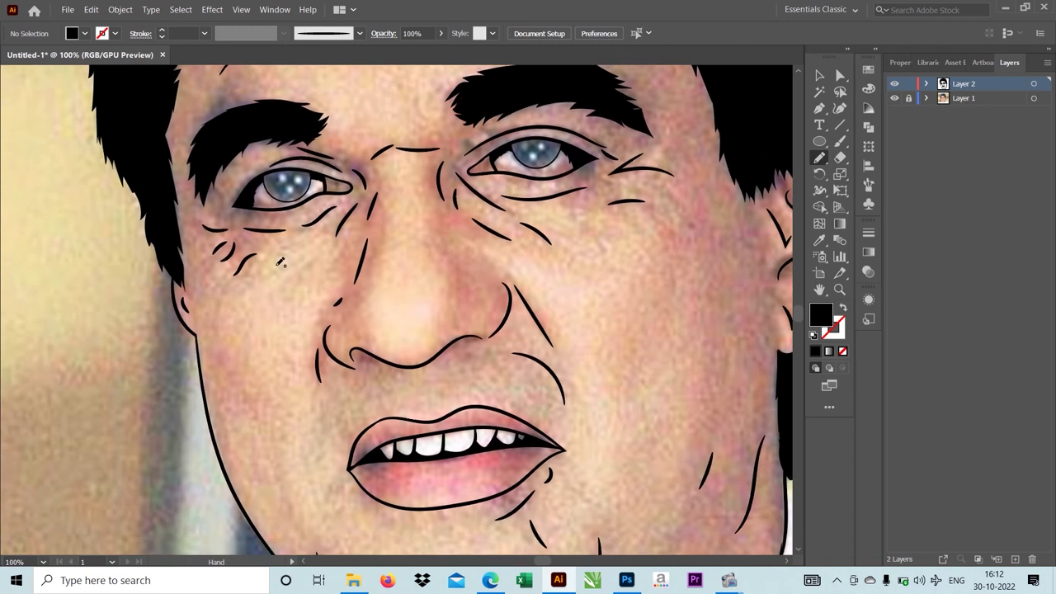
scroll(227, 213, "up", 1)
scroll(230, 207, "up", 1)
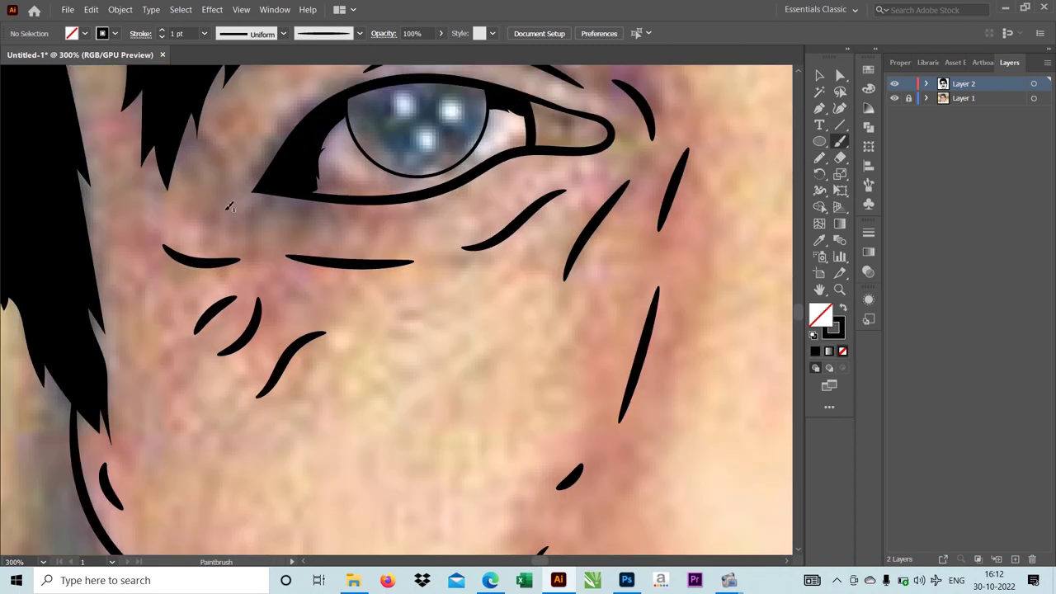
scroll(261, 199, "down", 2)
scroll(247, 210, "up", 2)
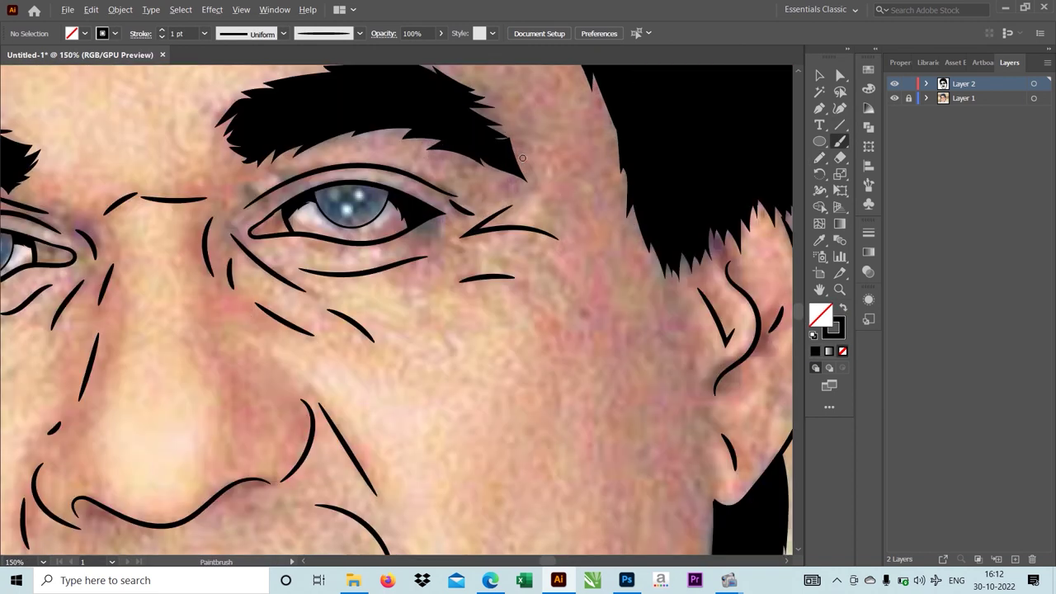
scroll(239, 216, "down", 2)
scroll(232, 222, "up", 2)
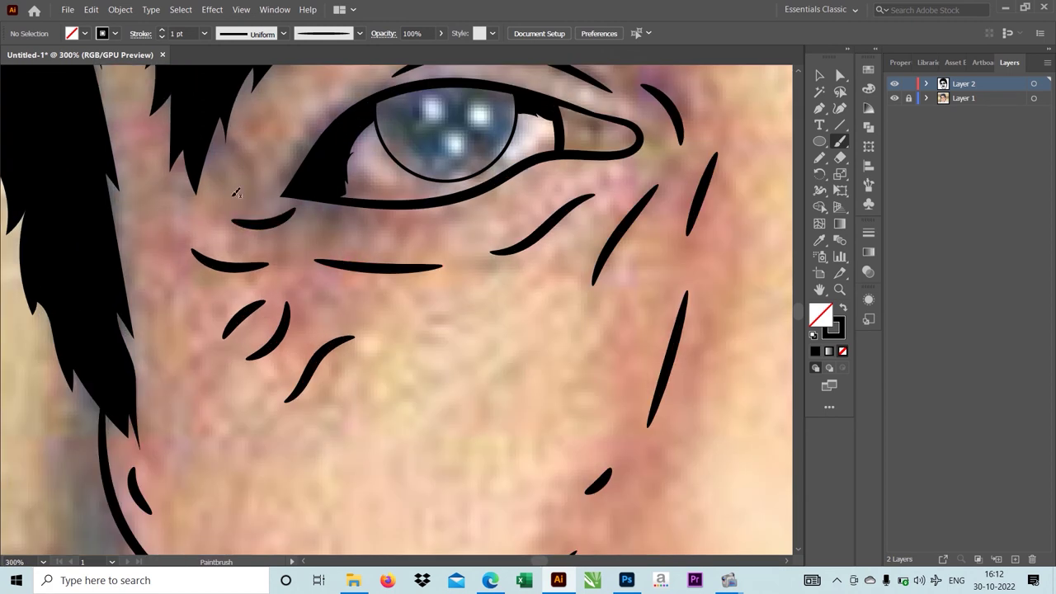
scroll(242, 185, "down", 1)
scroll(241, 185, "down", 1)
mouse_move(461, 438)
left_mouse_down()
mouse_move(402, 215)
mouse_move(420, 329)
left_mouse_up()
Step: Briefly hide the photo layer to check the line art, then show it again
left_click(894, 98)
scroll(524, 217, "down", 2)
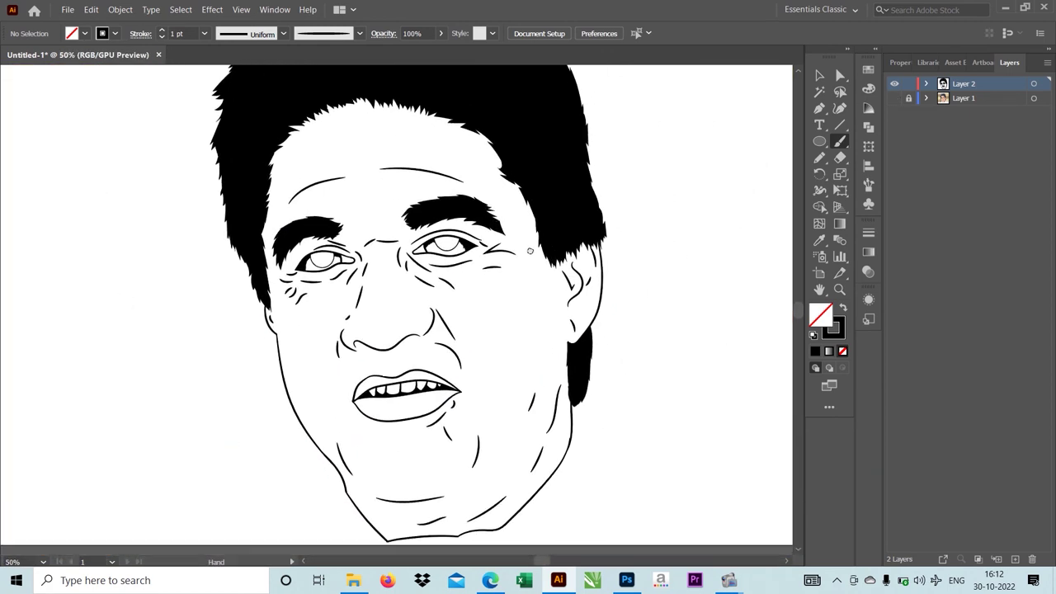
left_click(894, 98)
scroll(355, 248, "up", 1)
scroll(343, 255, "up", 3)
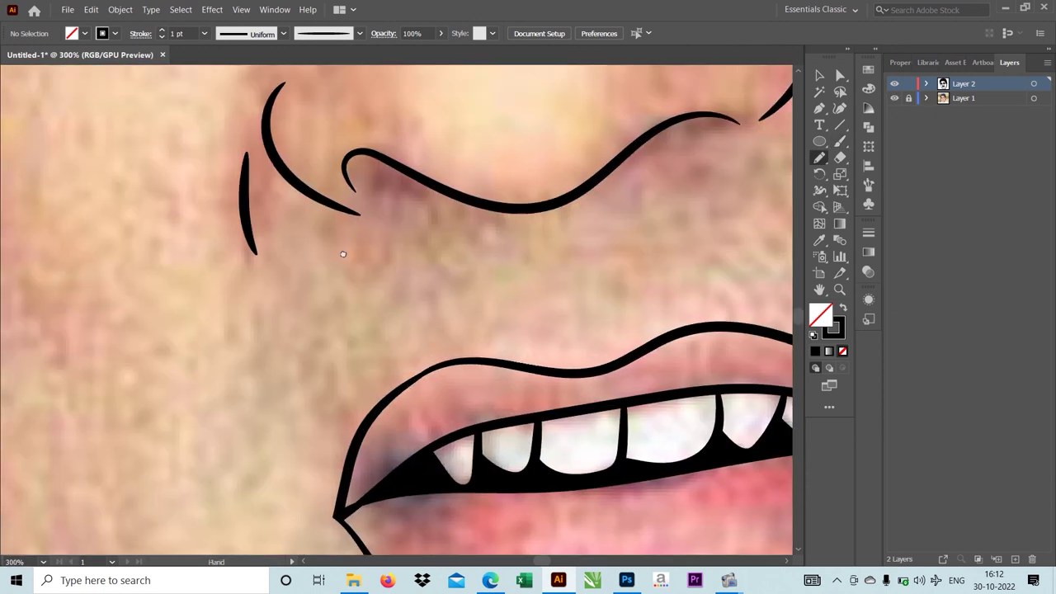
scroll(323, 278, "up", 1)
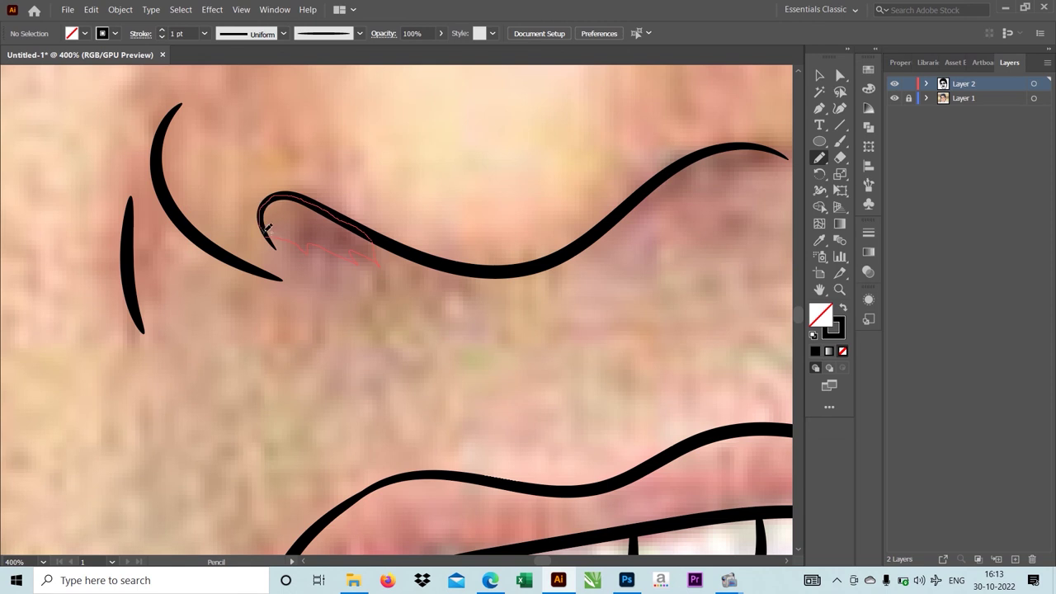
Step: Draw a spiky zigzag shape at the nostril's end and fill it solid black
left_click_drag(266, 229, 326, 302)
left_click(842, 307)
key("ctrl+shift+a")
scroll(566, 360, "down", 2)
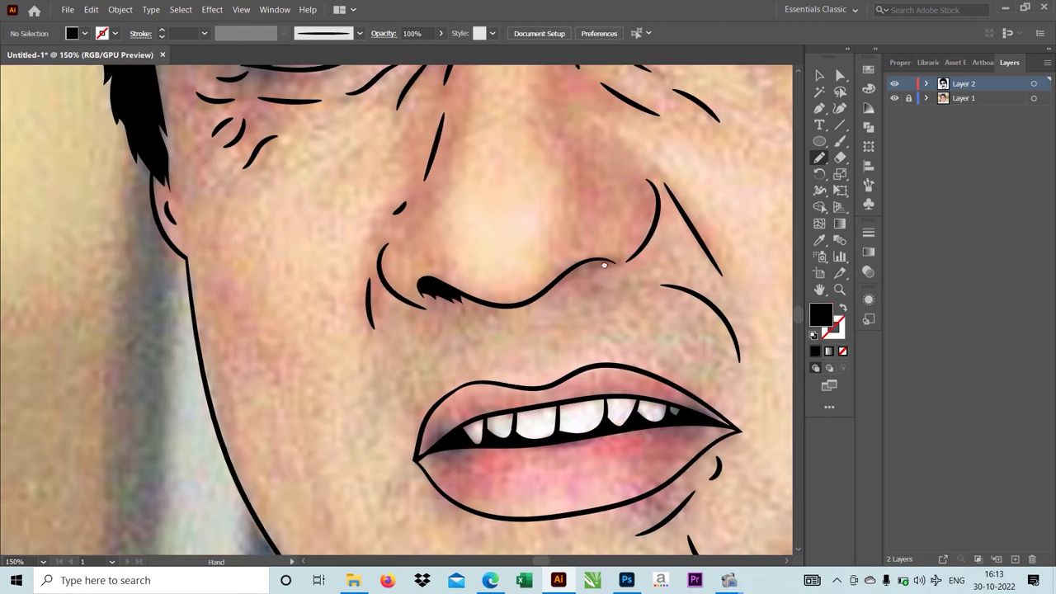
scroll(504, 288, "up", 2)
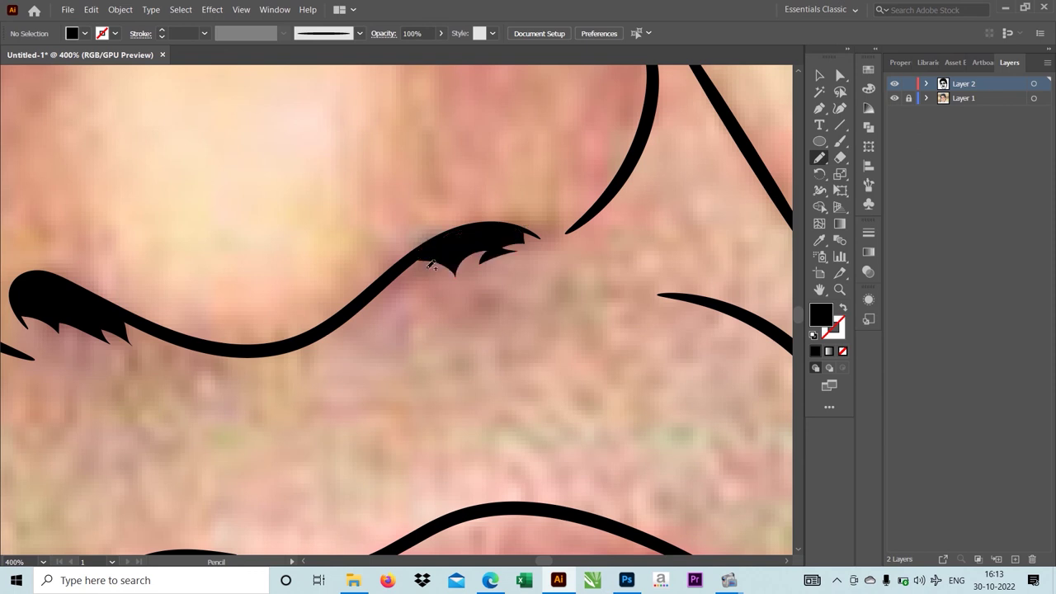
scroll(430, 264, "down", 3)
scroll(462, 190, "down", 2)
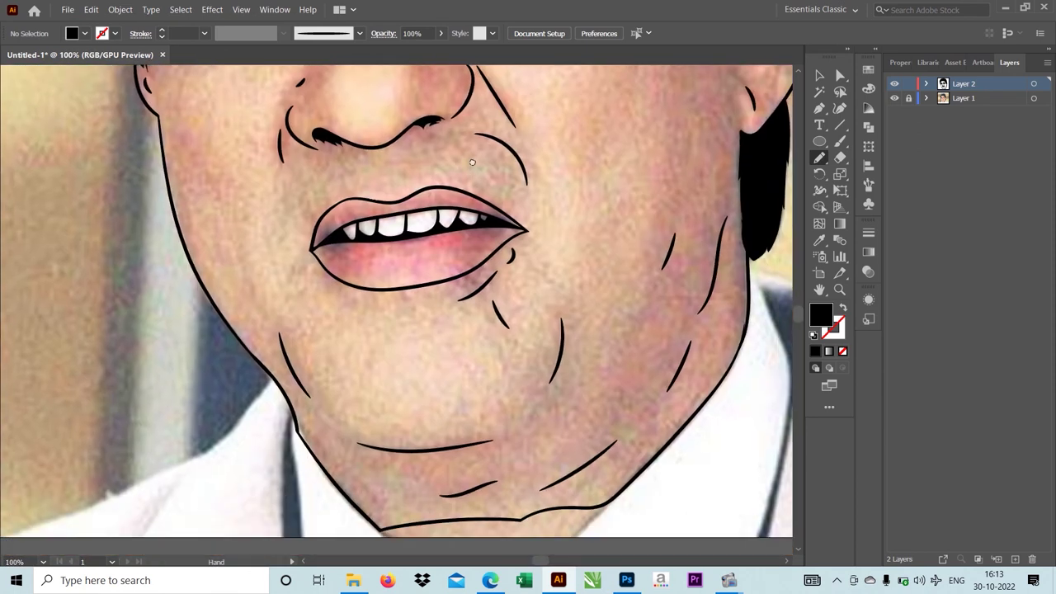
scroll(472, 162, "down", 1)
scroll(552, 370, "up", 3)
scroll(552, 370, "down", 1)
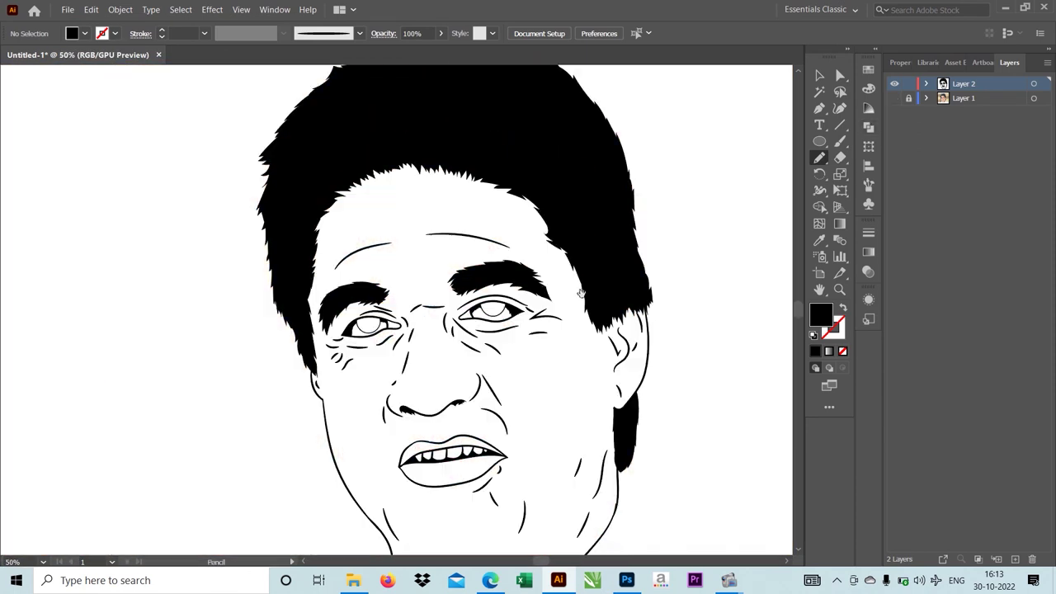
scroll(581, 292, "down", 2)
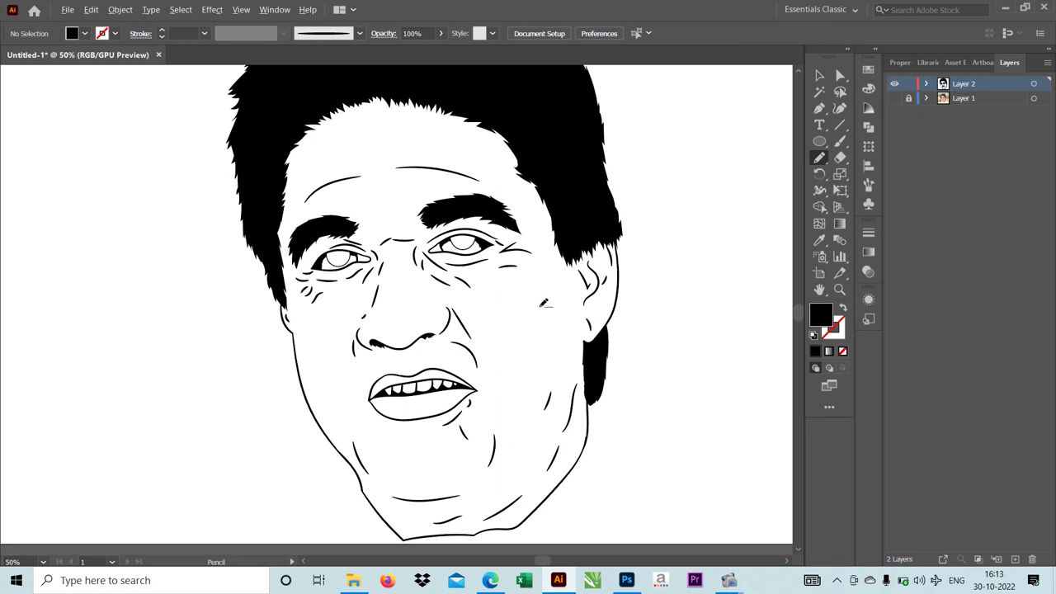
scroll(544, 304, "down", 1)
scroll(487, 361, "up", 2)
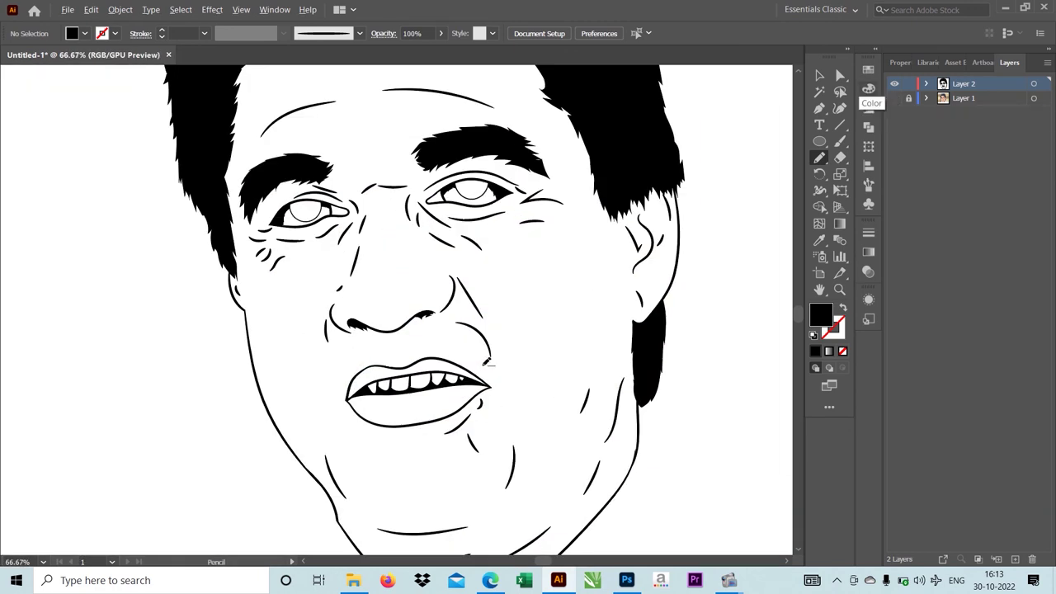
scroll(486, 362, "down", 1)
left_click(894, 99)
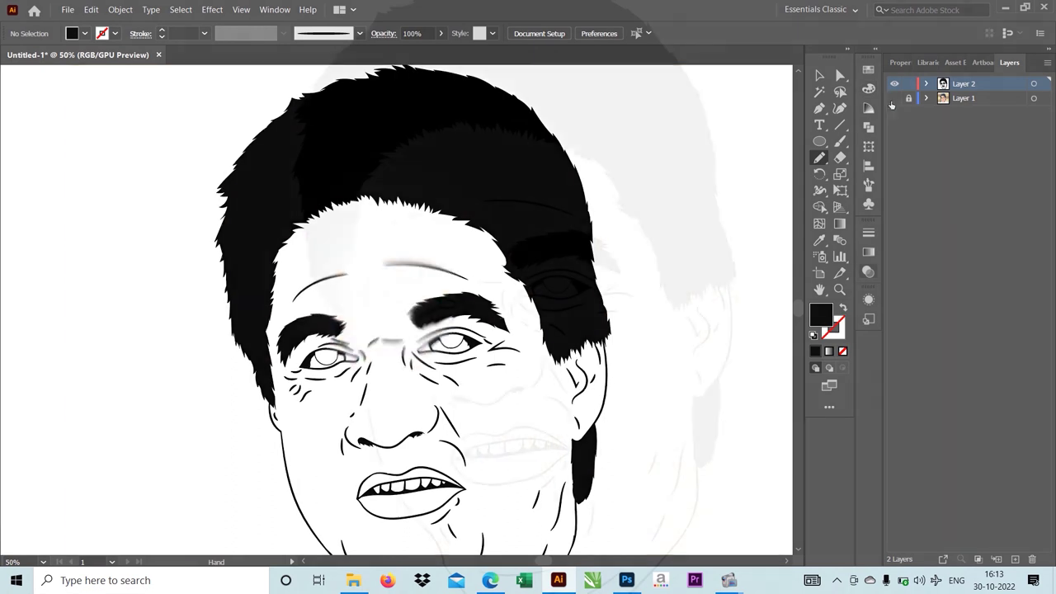